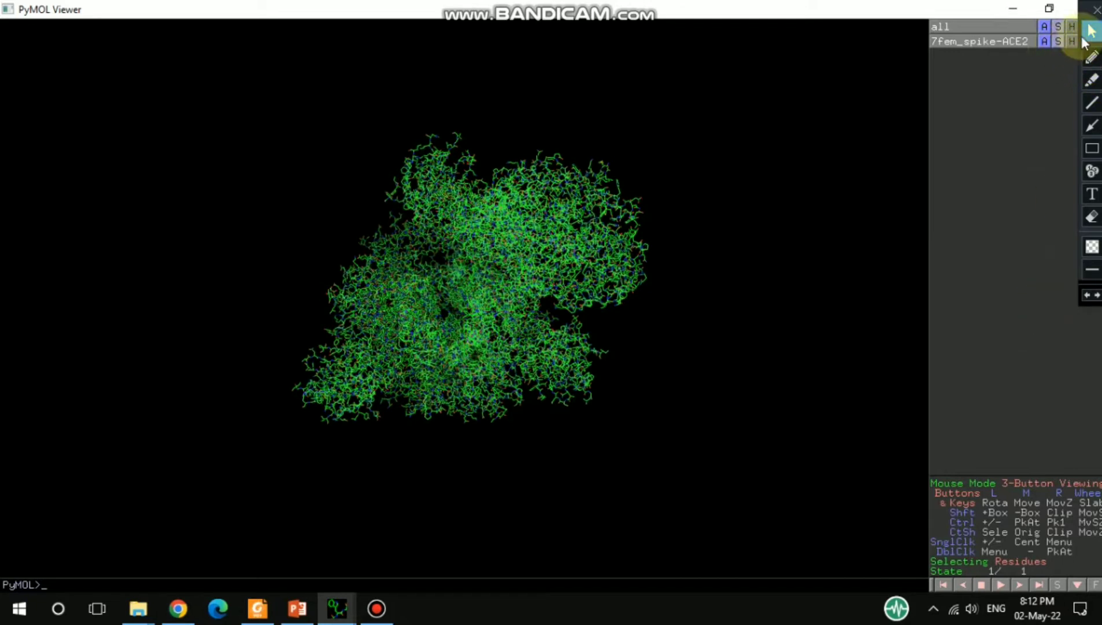
- Show the 7fem_spike-ACE2 structure as cartoon only
left_click(1097, 10)
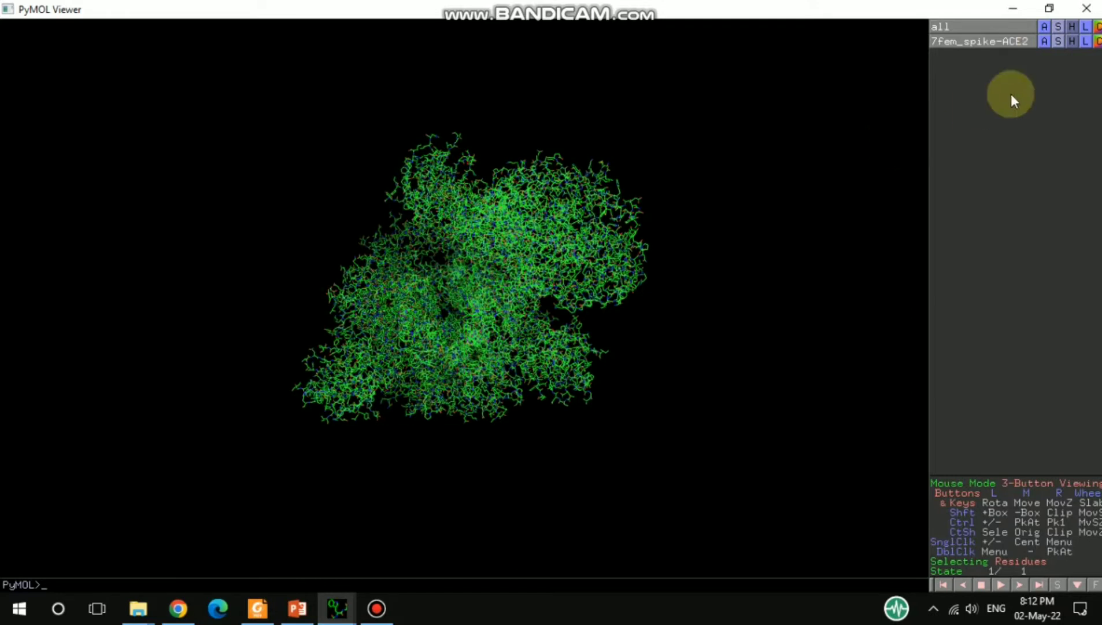
left_click(1058, 43)
mouse_move(1058, 64)
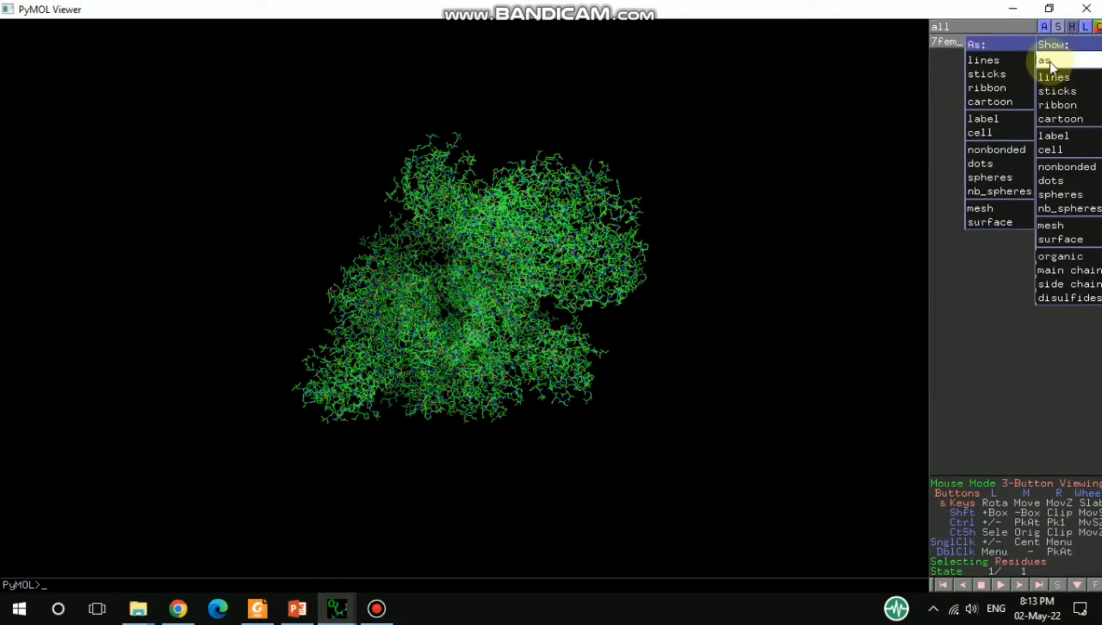
left_click(992, 102)
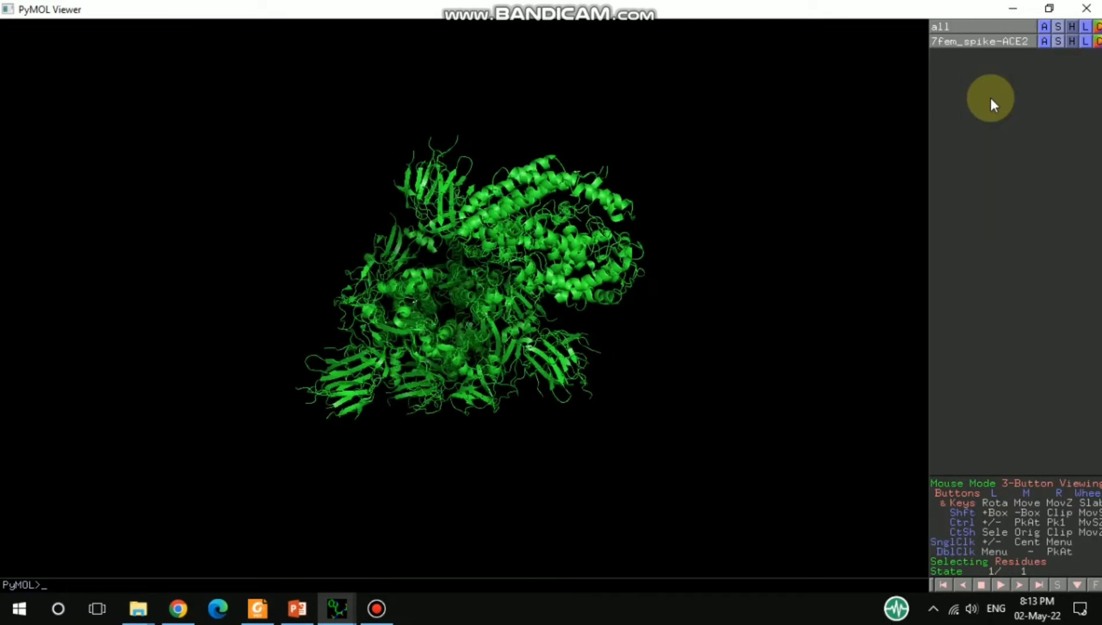
- Display the amino acid sequence of the 7fem_spike-ACE2 structure above the model
left_click_drag(552, 258, 822, 152)
left_click(1070, 41)
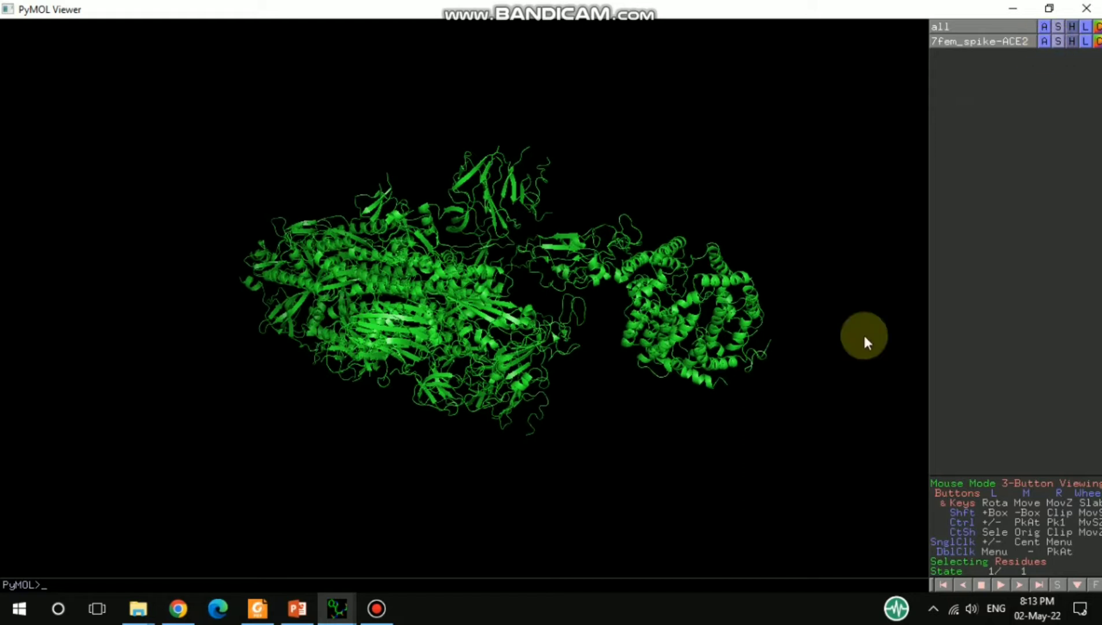
left_click(1058, 585)
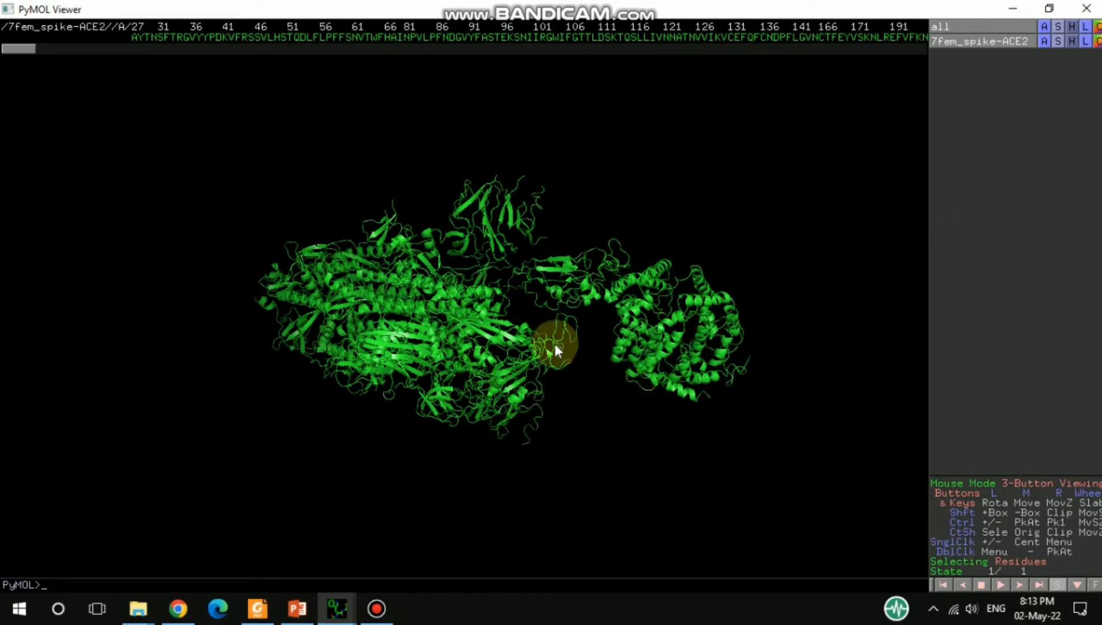
mouse_move(535, 328)
left_mouse_down()
mouse_move(531, 320)
mouse_move(531, 369)
mouse_move(602, 328)
mouse_move(534, 322)
left_mouse_up()
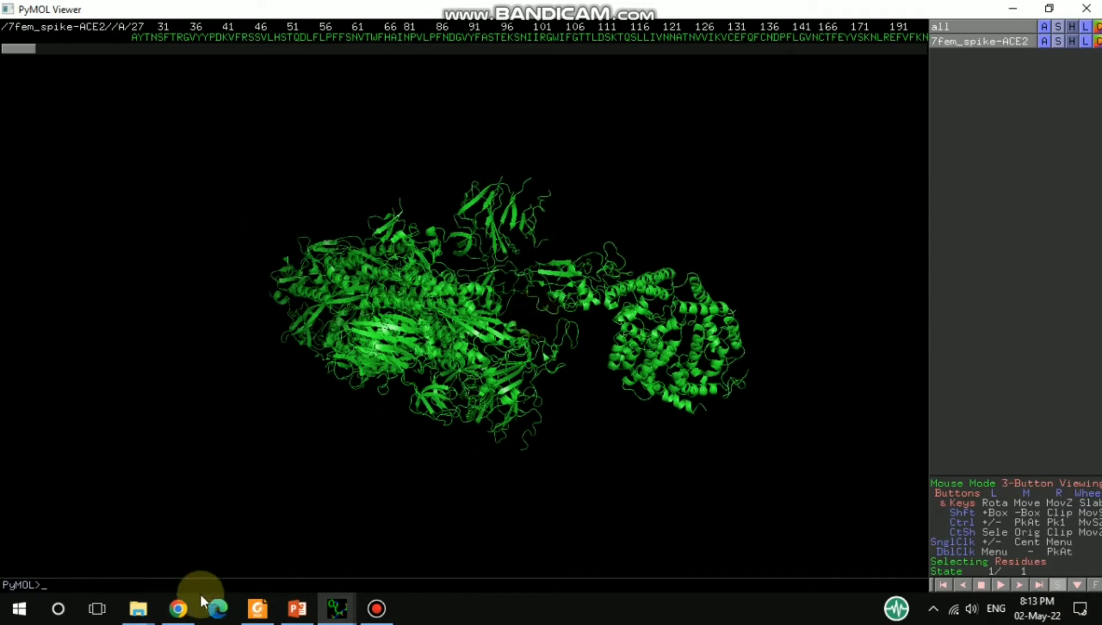
- Switch to Chrome and check on the RCSB PDB 7FEM page which chains belong to the spike glycoprotein and which to ACE2
left_click(178, 608)
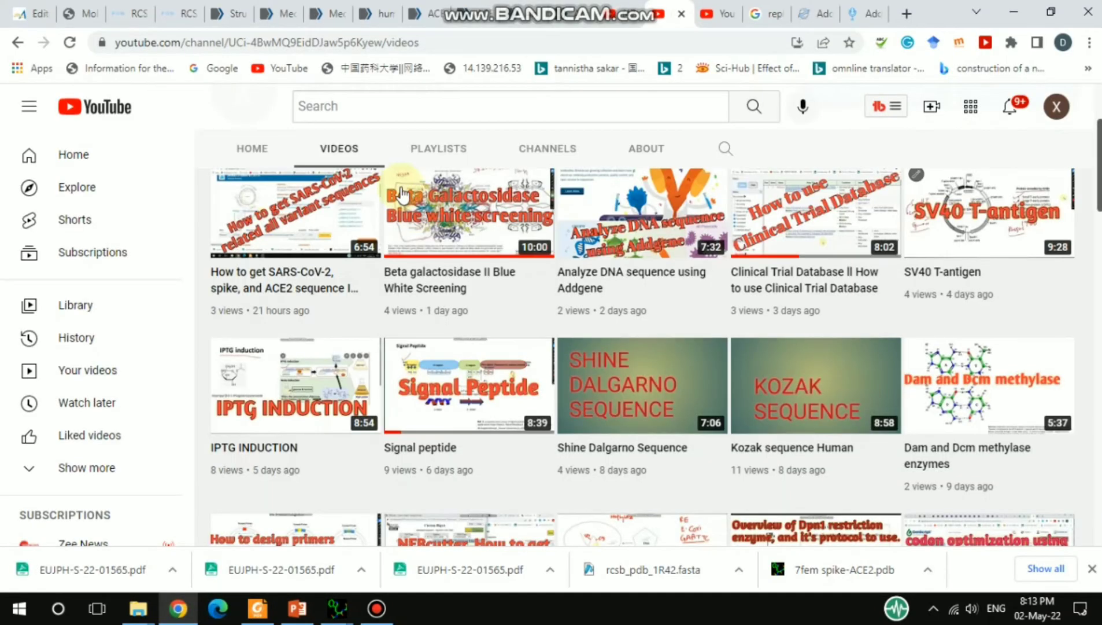
left_click(331, 6)
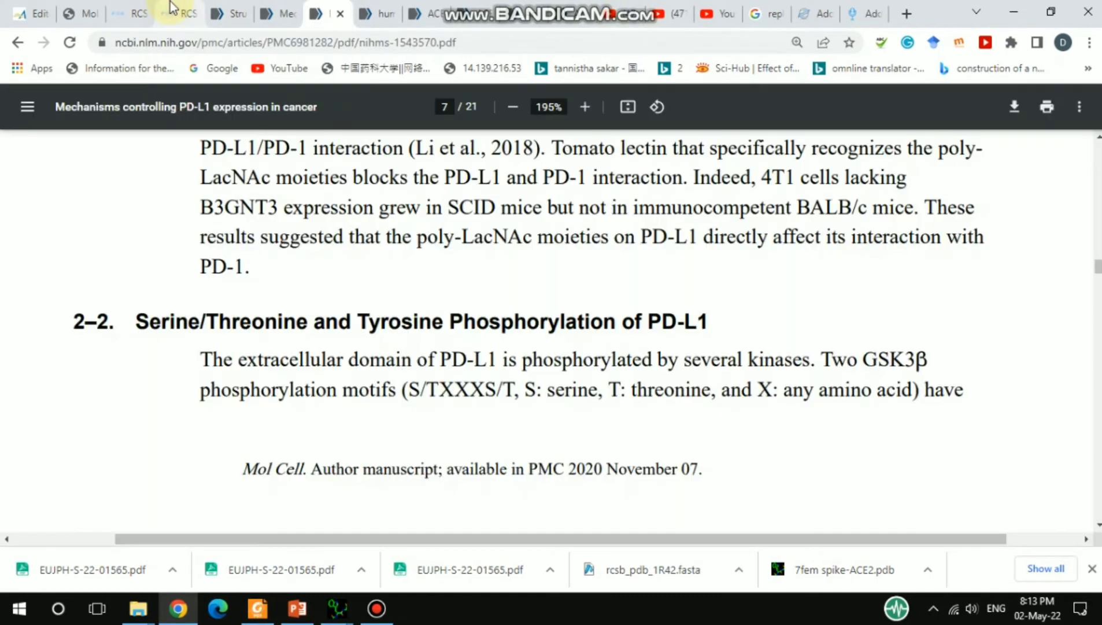
left_click(172, 8)
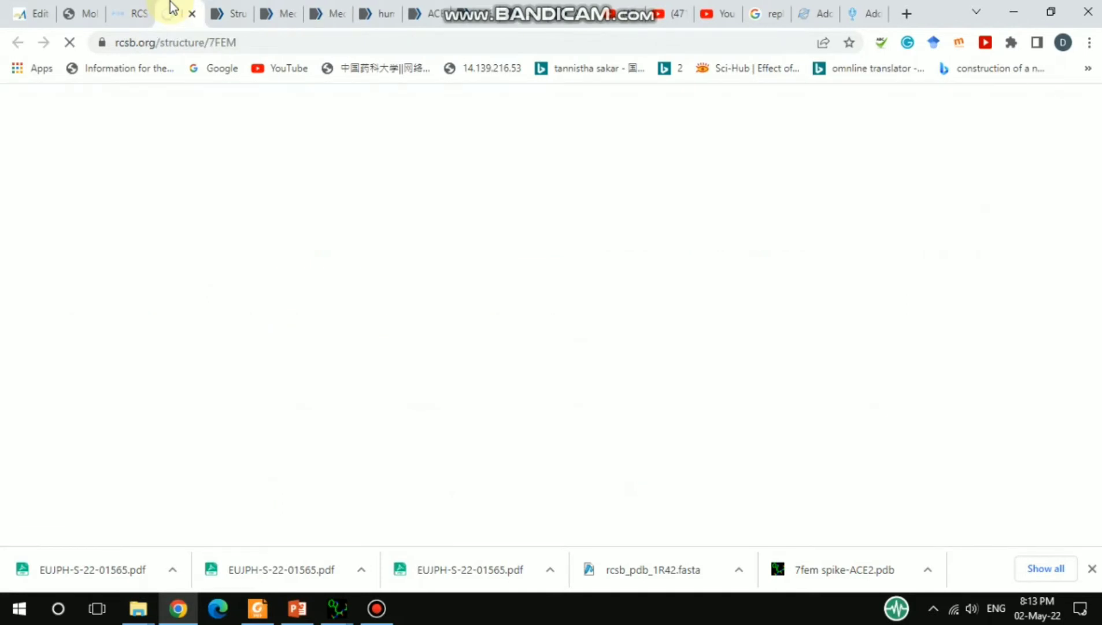
left_click(133, 8)
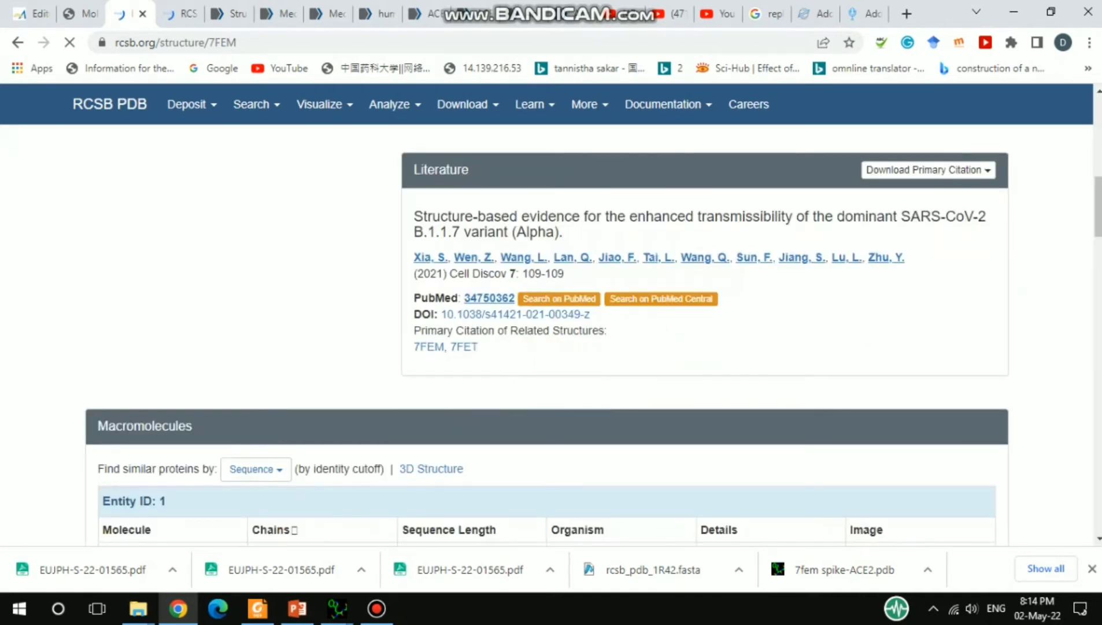
scroll(1096, 191, "up", 3)
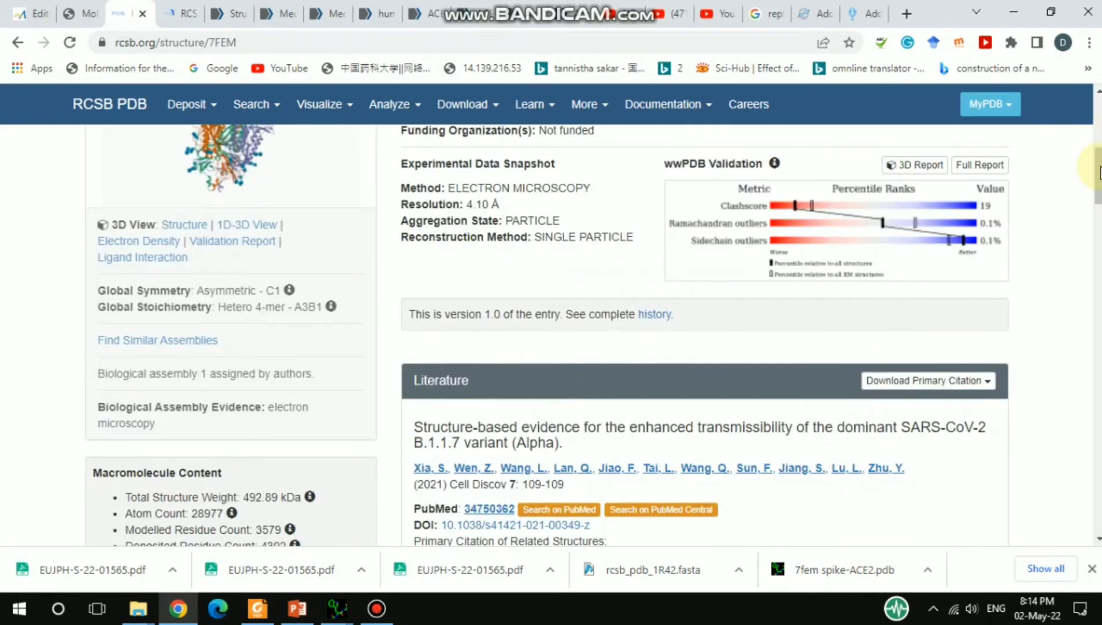
scroll(1099, 174, "up", 6)
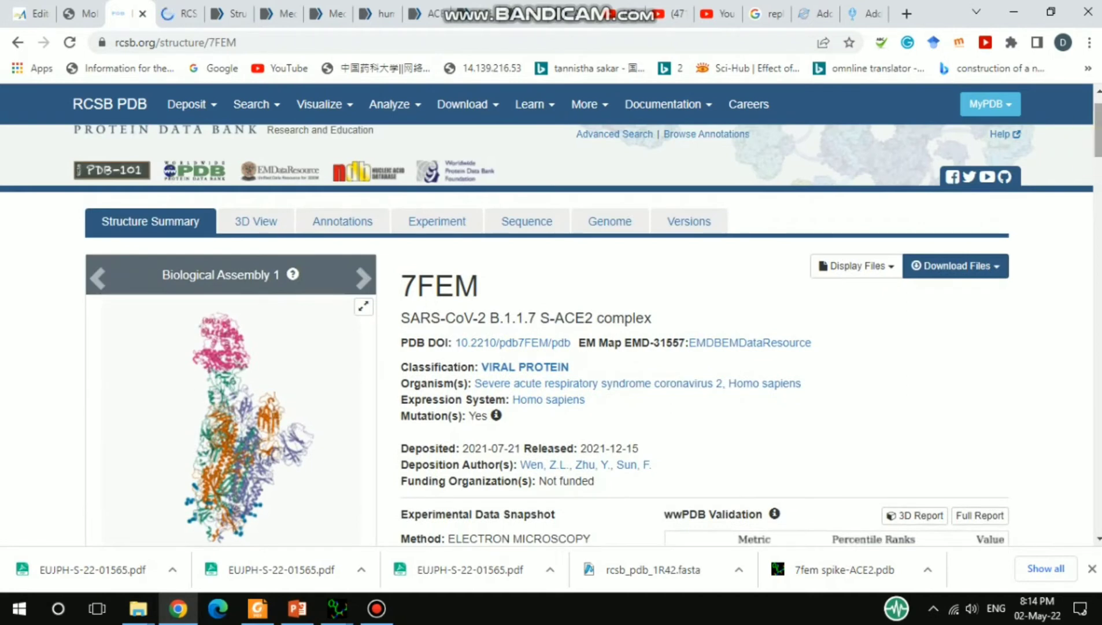
scroll(861, 239, "up", 2)
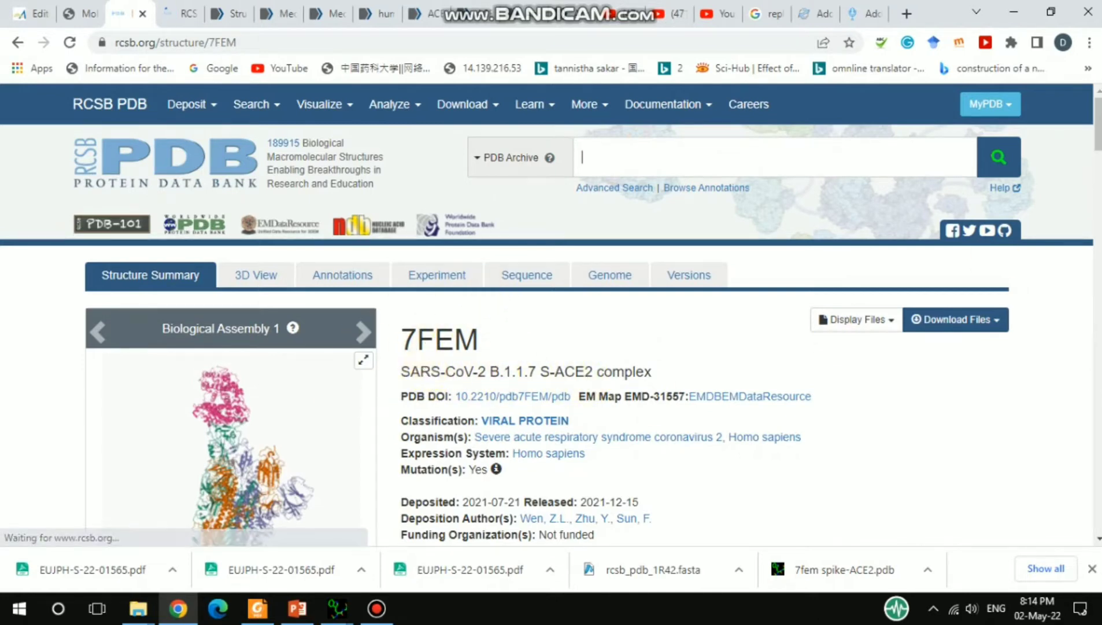
scroll(547, 336, "down", 2)
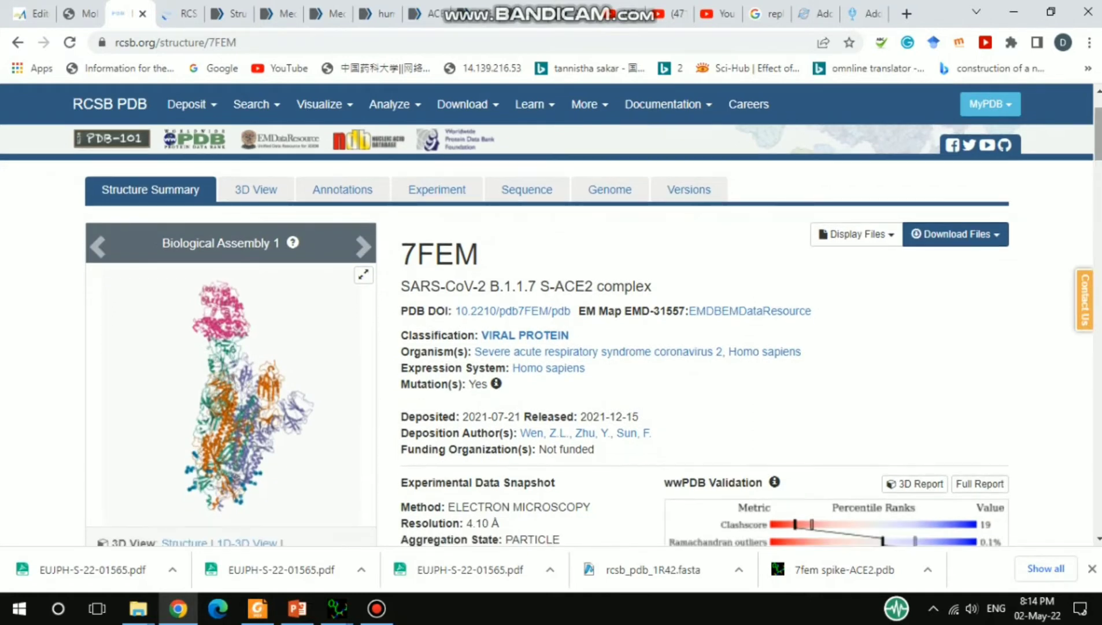
scroll(548, 335, "down", 8)
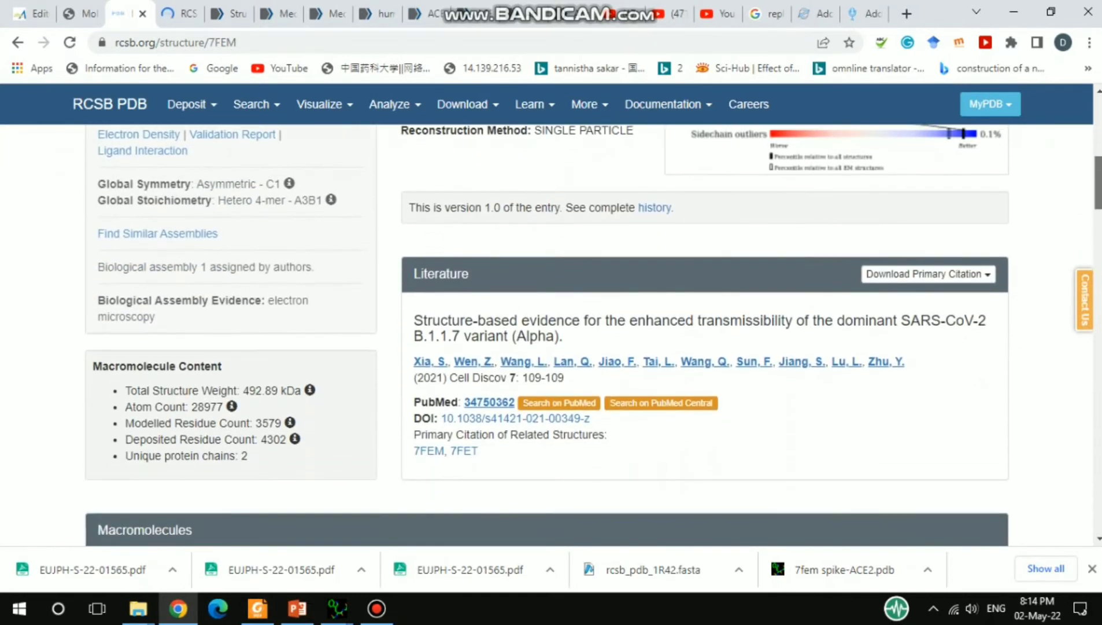
scroll(547, 336, "down", 3)
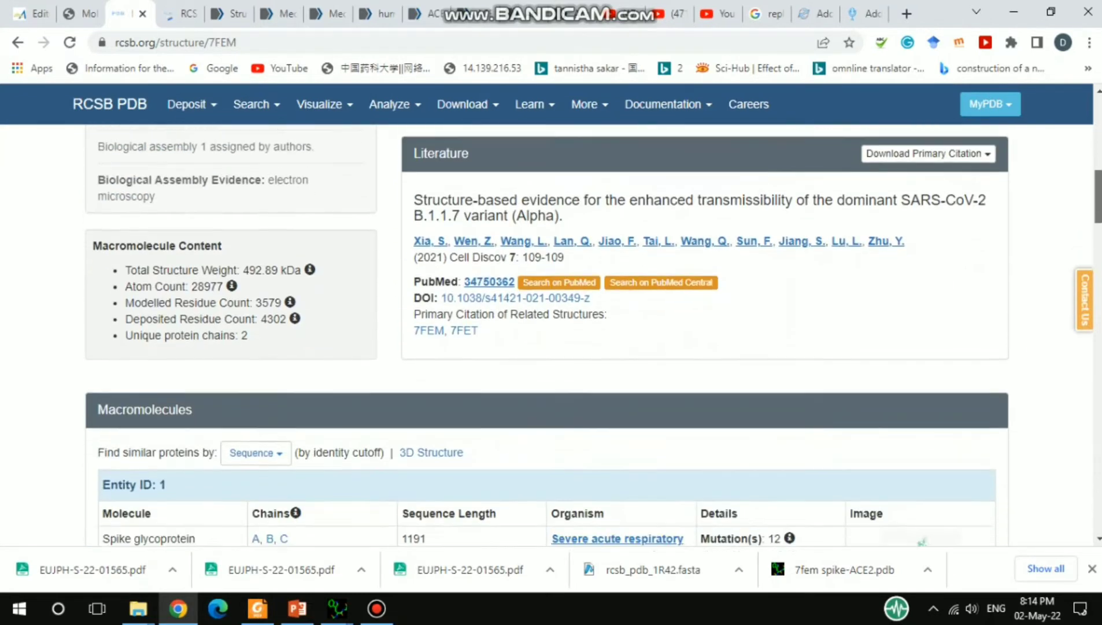
scroll(547, 336, "down", 3)
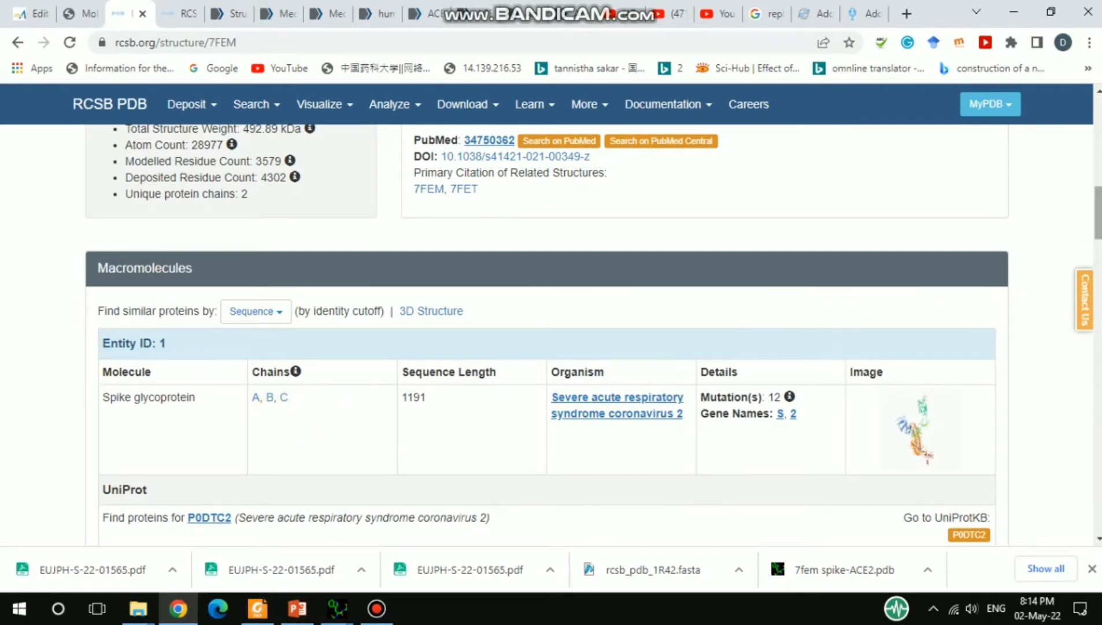
scroll(926, 301, "down", 10)
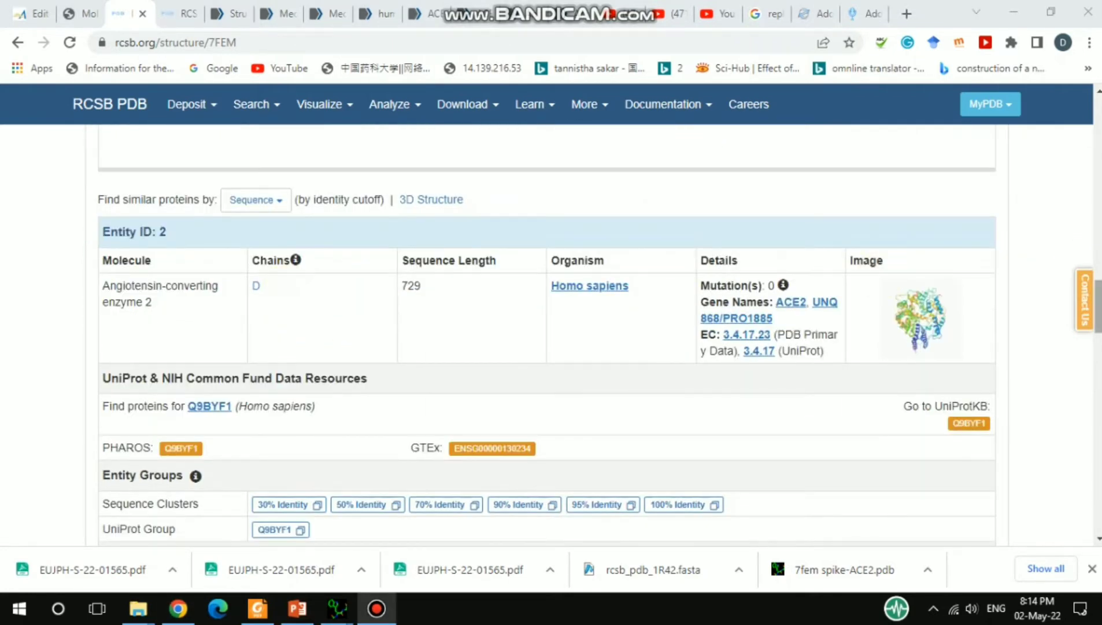
scroll(547, 335, "up", 10)
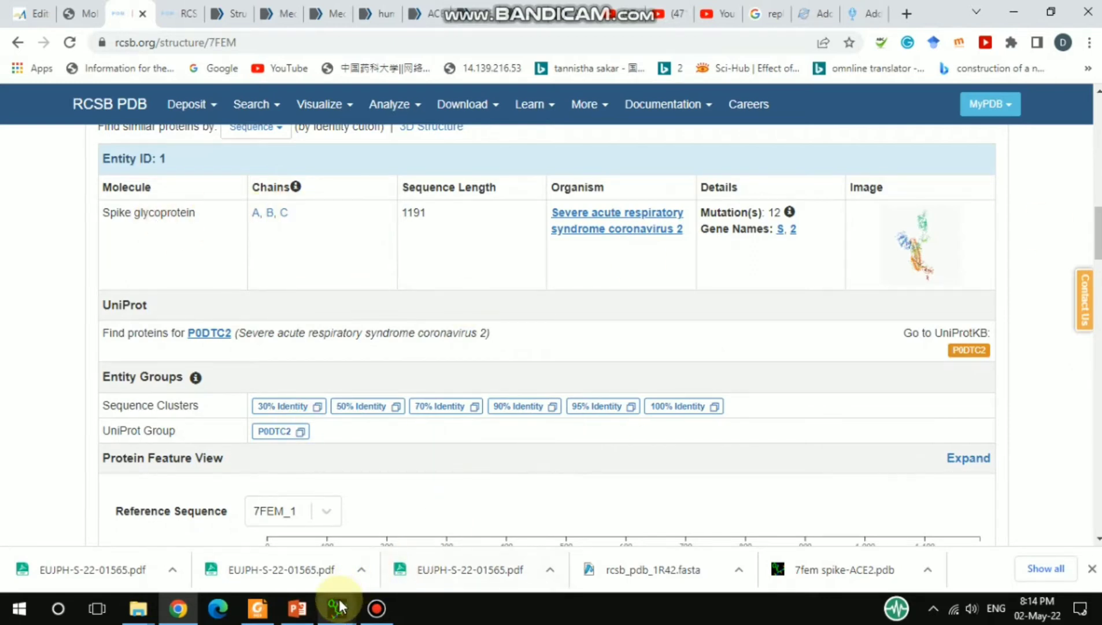
- Switch back to the PyMOL Viewer and examine where chains A, B and C start in the sequence, comparing them with the rotated model
mouse_move(341, 605)
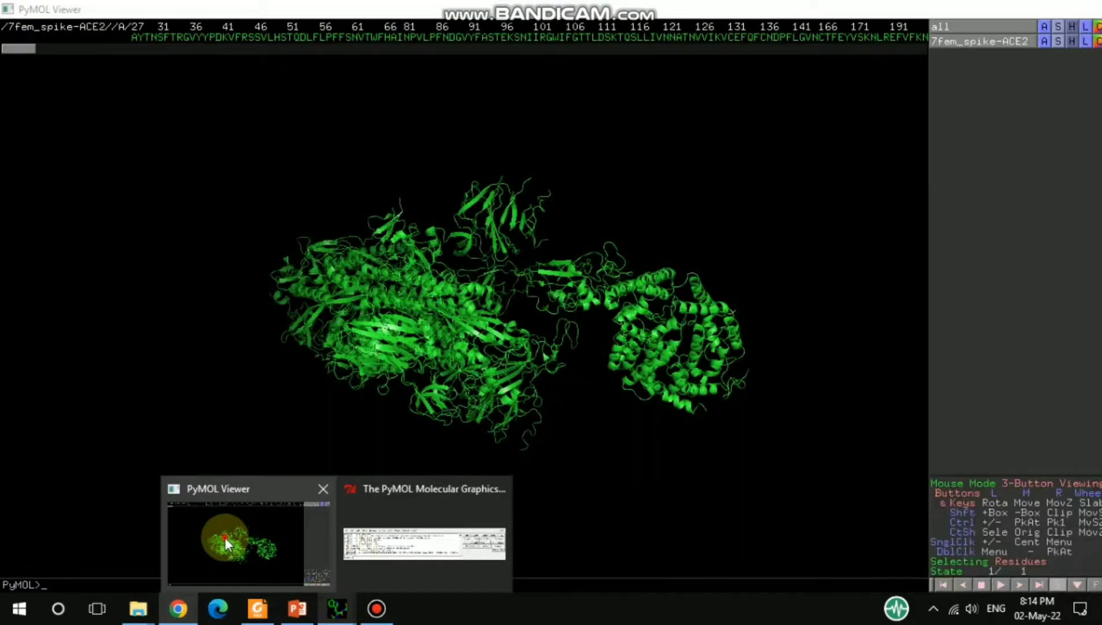
left_click(225, 537)
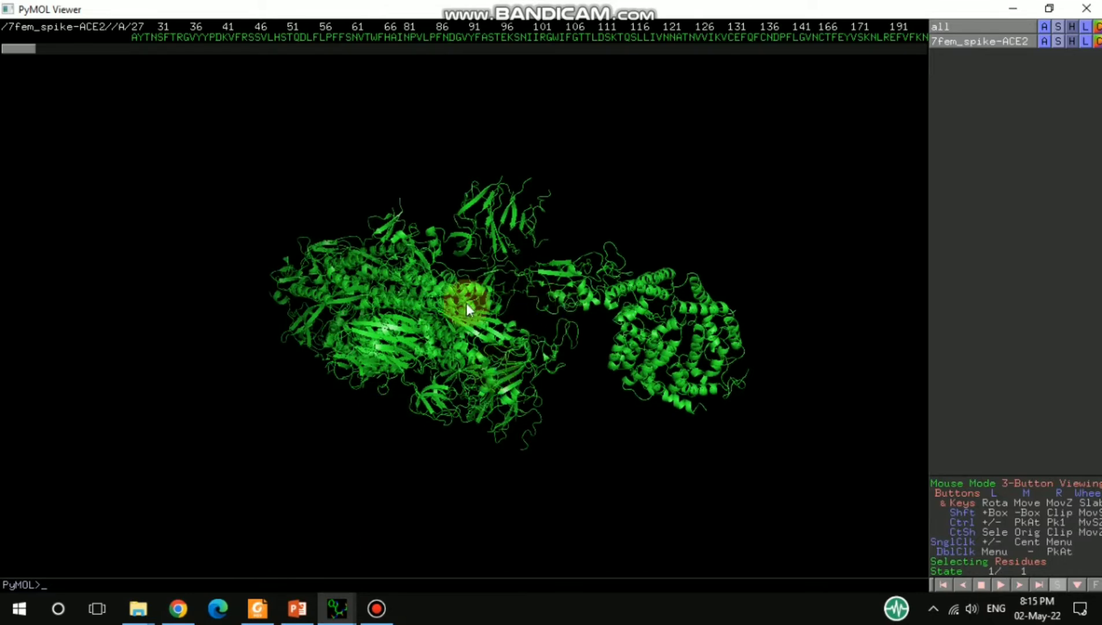
left_click_drag(466, 303, 284, 162)
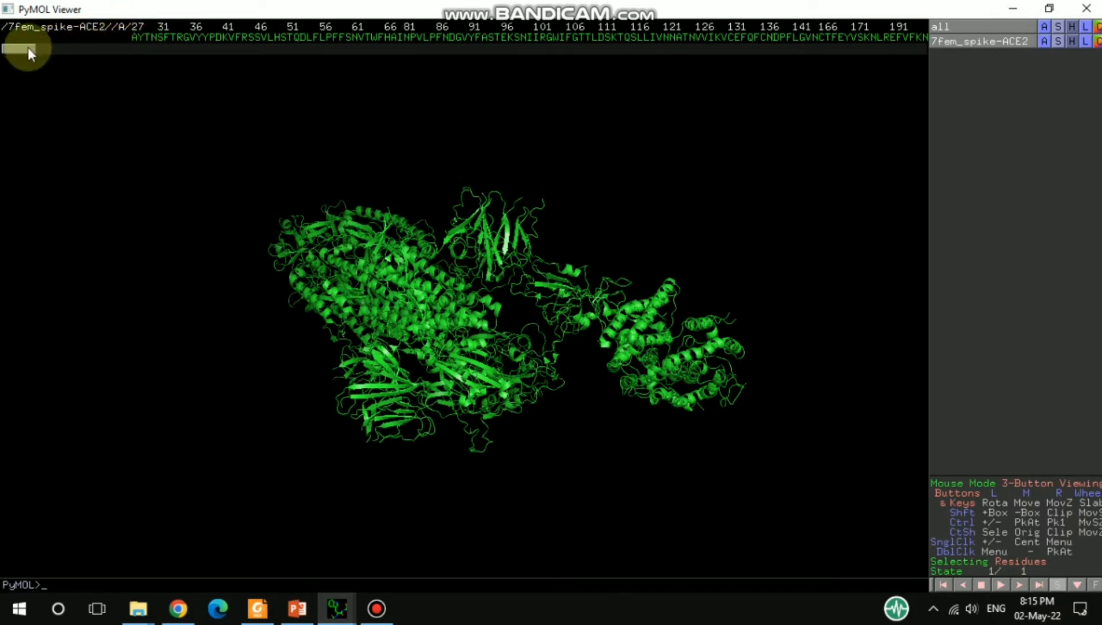
left_click_drag(27, 47, 512, 45)
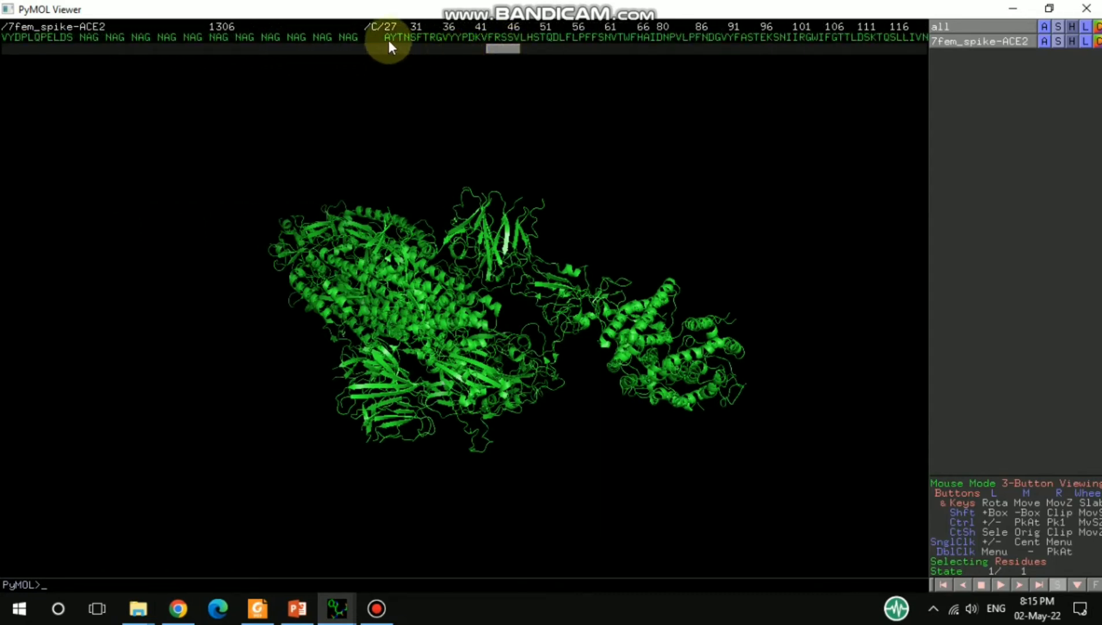
left_click_drag(501, 51, 246, 46)
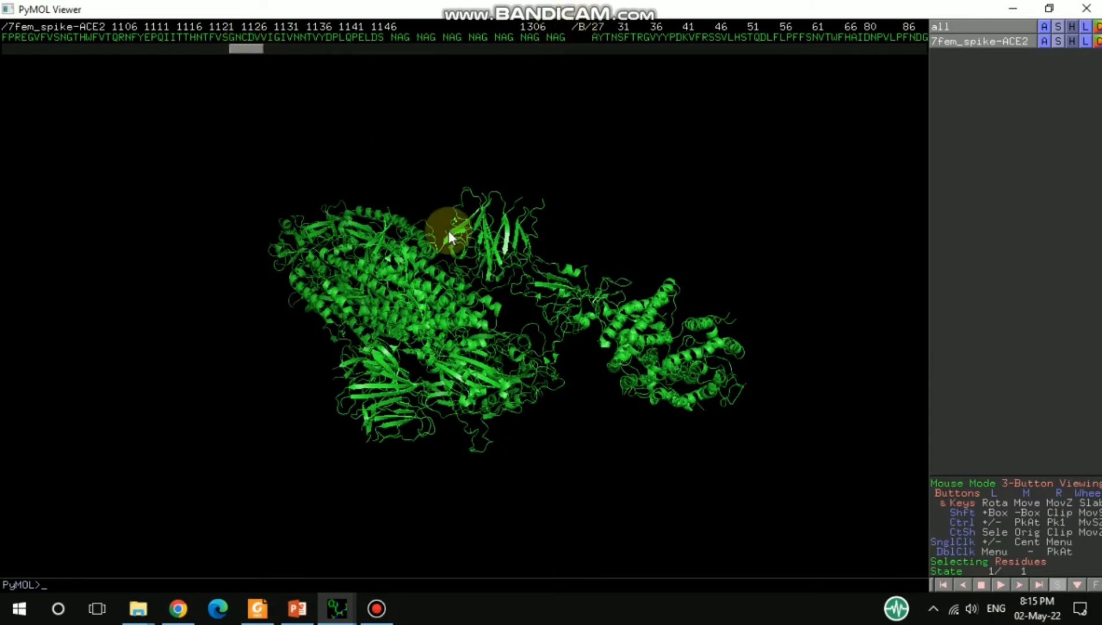
left_click_drag(382, 284, 414, 274)
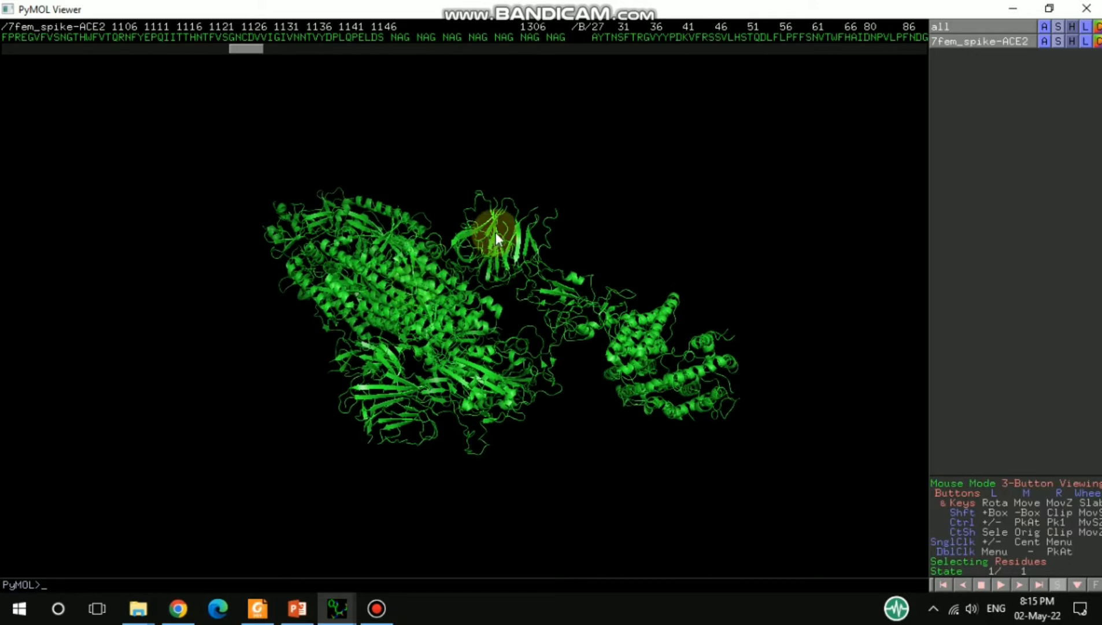
left_click_drag(496, 232, 415, 301)
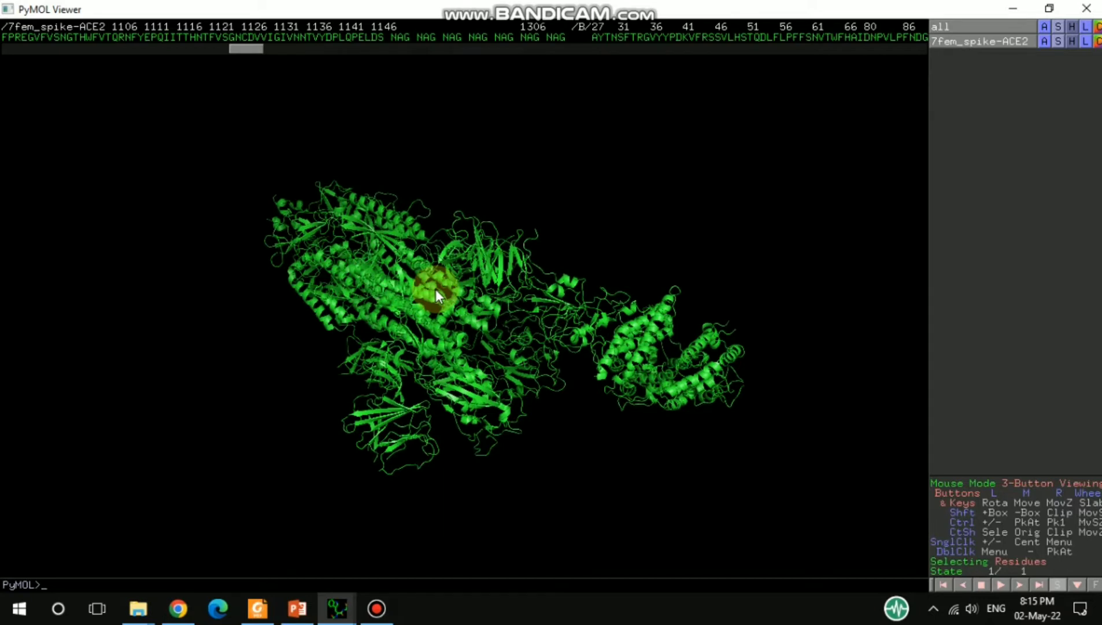
- Locate the start of ACE2 chain D in the sequence and select its residues 19 to 131
left_click_drag(243, 51, 547, 54)
left_click_drag(553, 53, 741, 51)
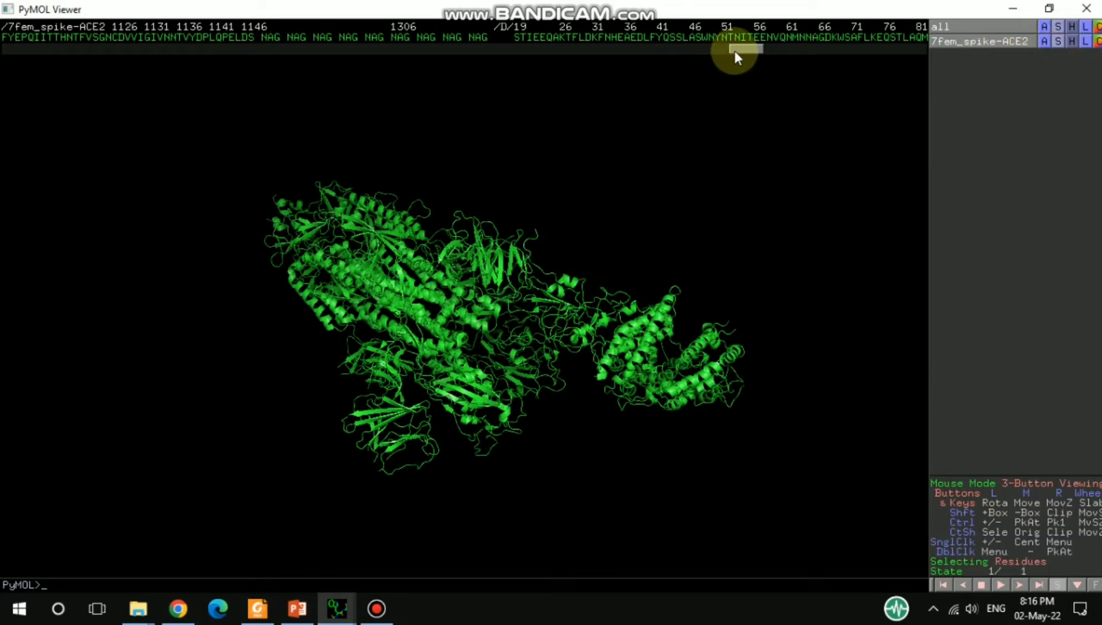
left_click_drag(742, 48, 746, 48)
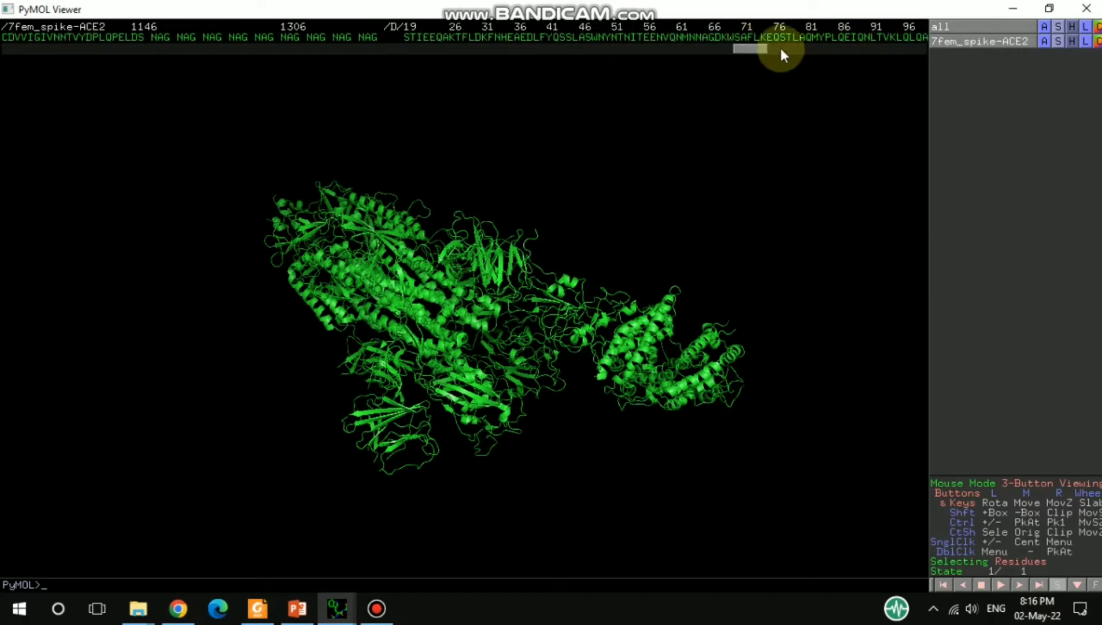
left_click_drag(742, 46, 750, 47)
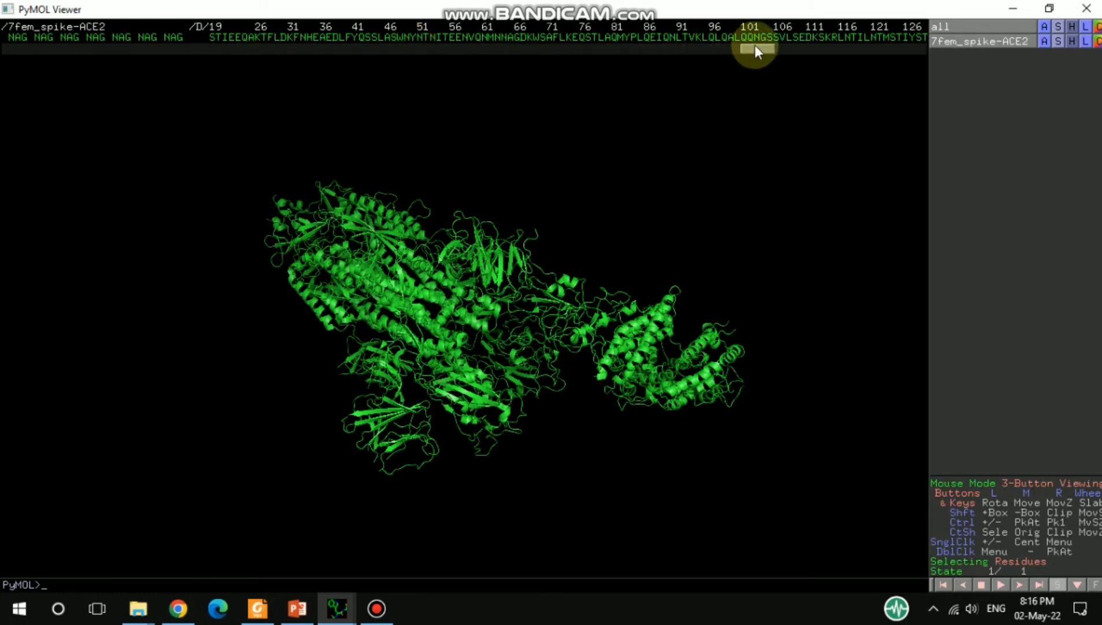
left_click_drag(755, 46, 759, 48)
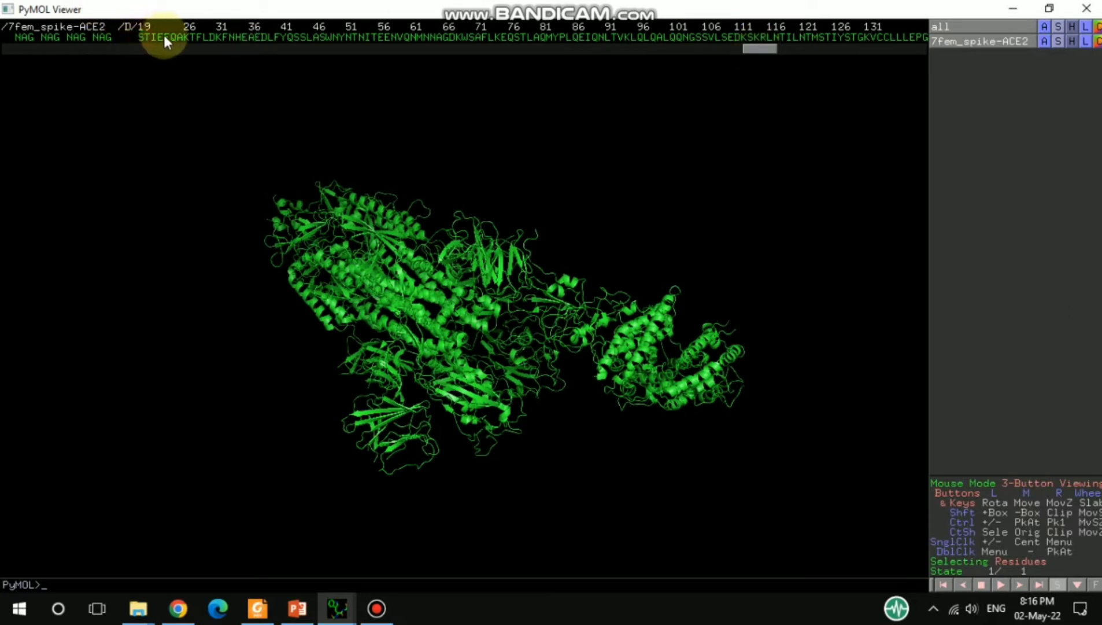
left_click(141, 37)
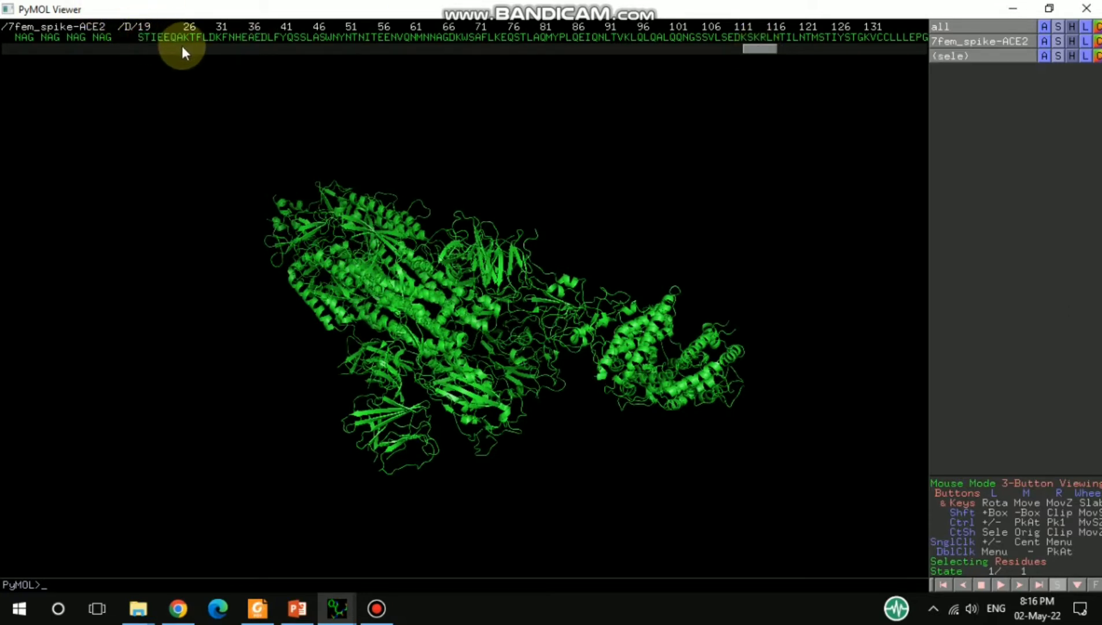
left_click_drag(143, 35, 869, 39)
- Extend the selection through the rest of chain D, up to its last residue before chain E, and check it on the model
left_click_drag(773, 51, 792, 48)
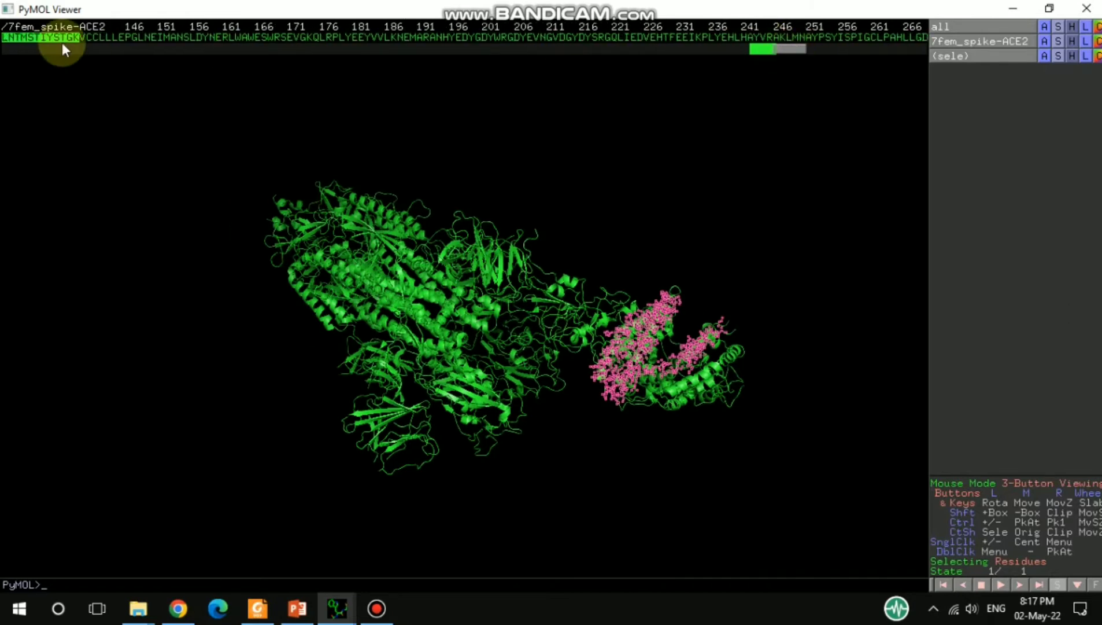
left_click_drag(76, 38, 889, 33)
left_click_drag(793, 48, 820, 50)
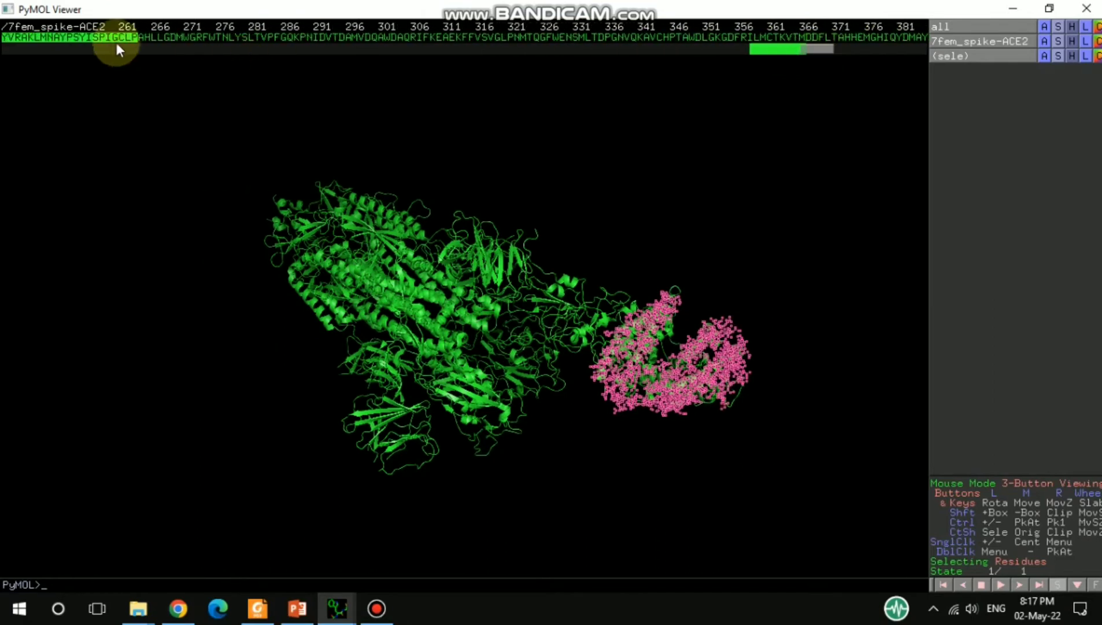
left_click_drag(140, 36, 826, 46)
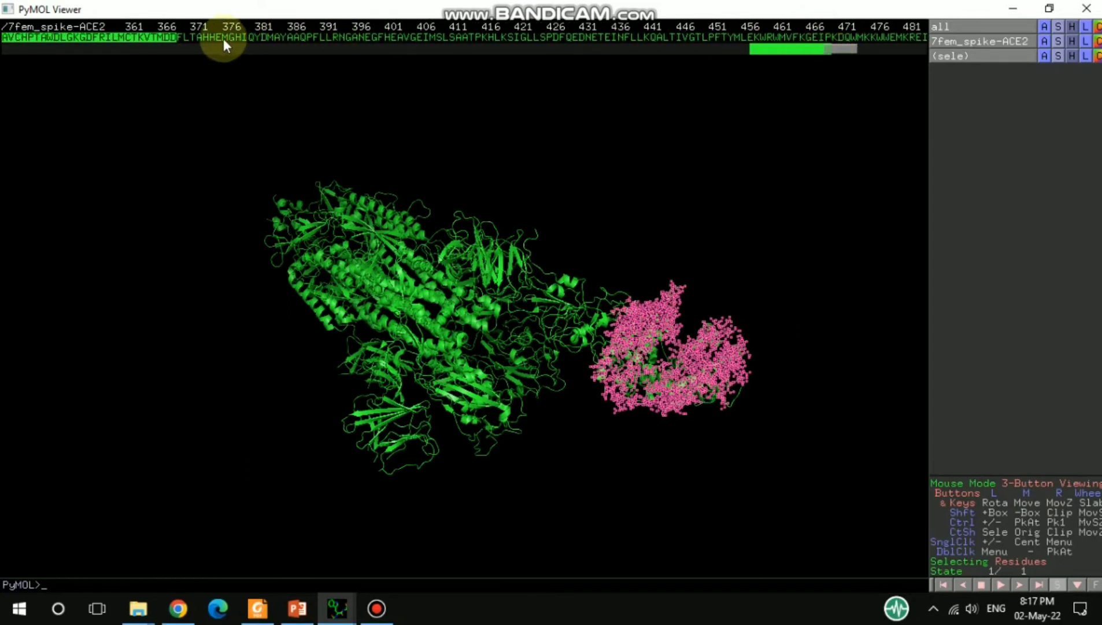
left_click_drag(184, 38, 883, 43)
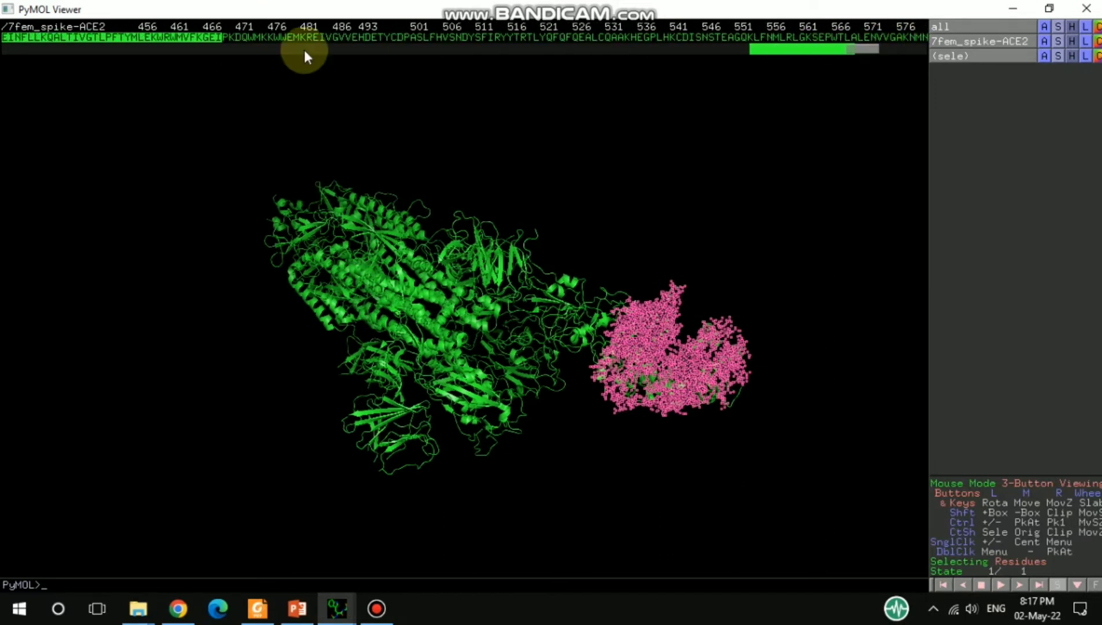
left_click_drag(225, 37, 886, 45)
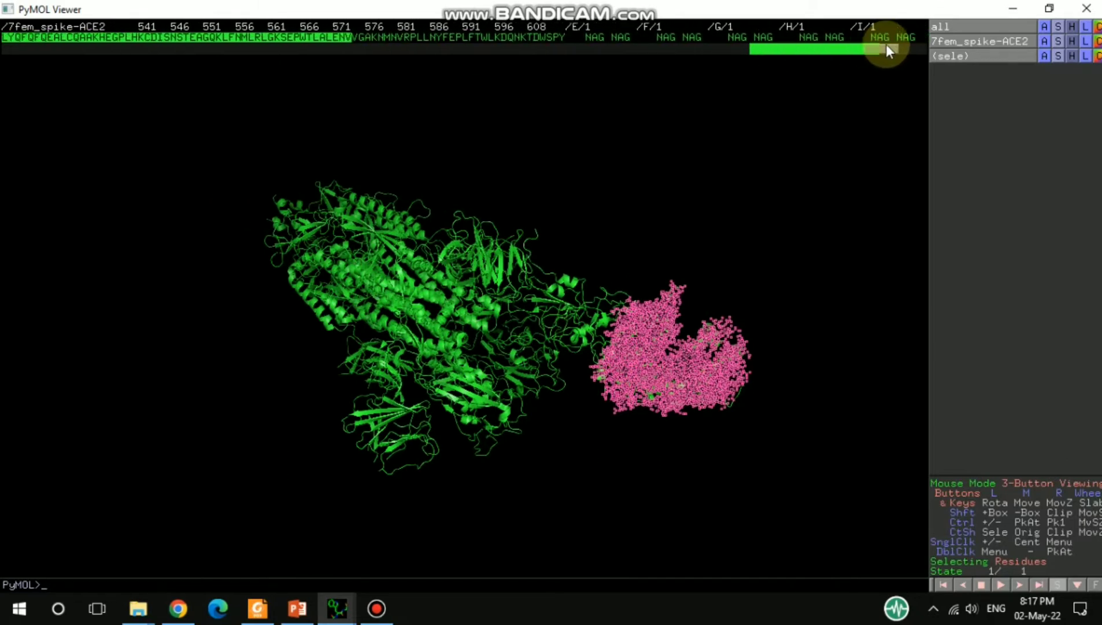
left_click_drag(357, 39, 567, 35)
left_click_drag(412, 250, 427, 227)
left_click_drag(370, 382, 296, 294)
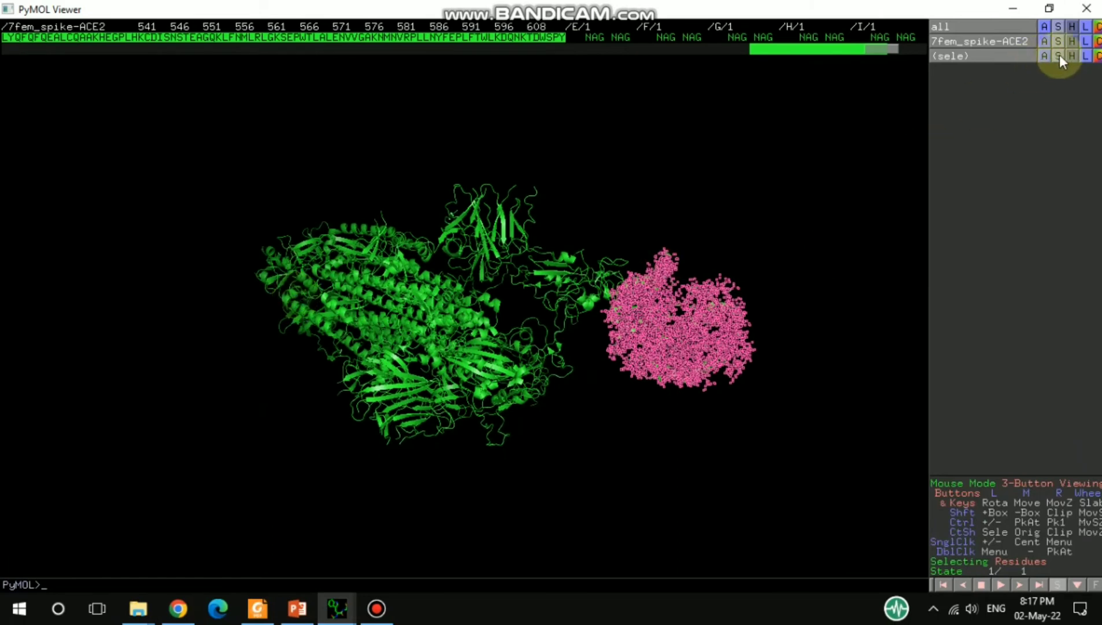
- Rename the chain D selection as ACE2 and clear its highlighting
left_click(1042, 57)
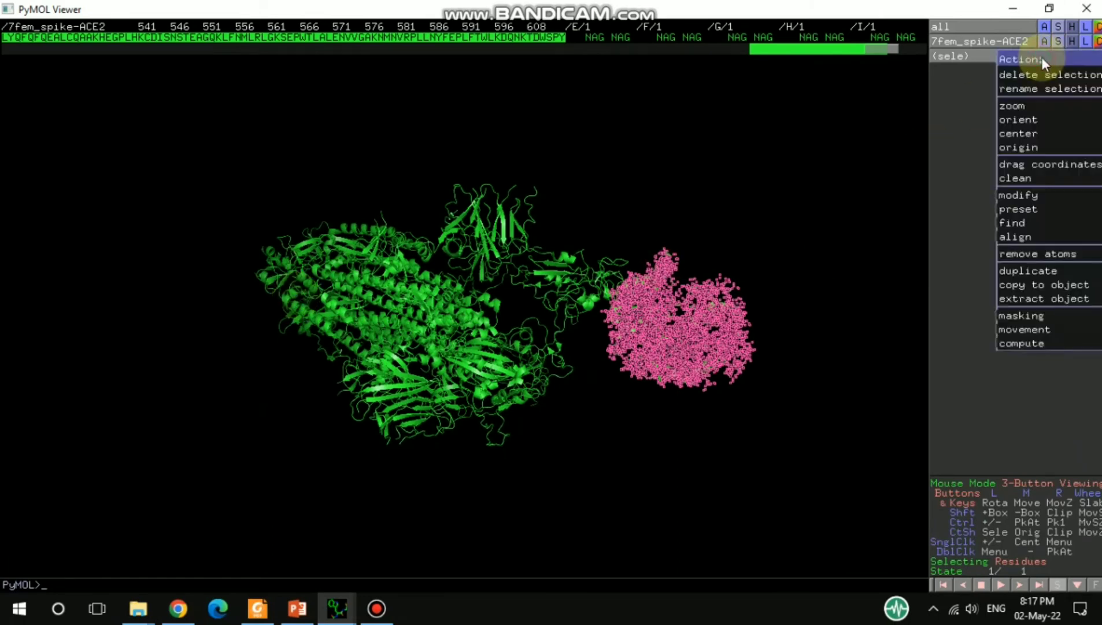
left_click(1038, 90)
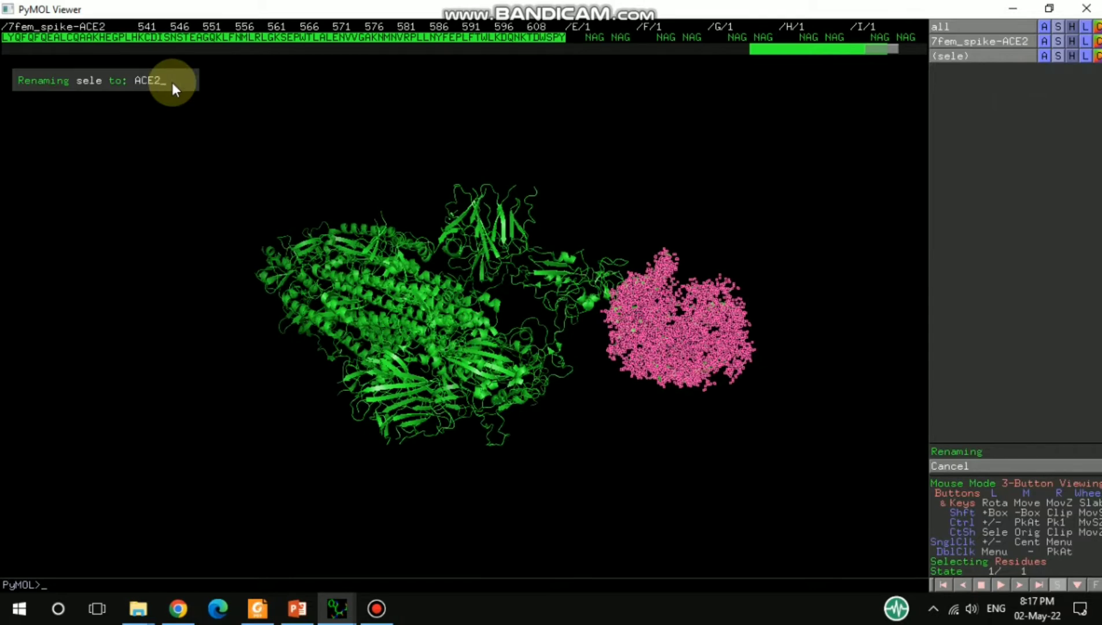
key("Return")
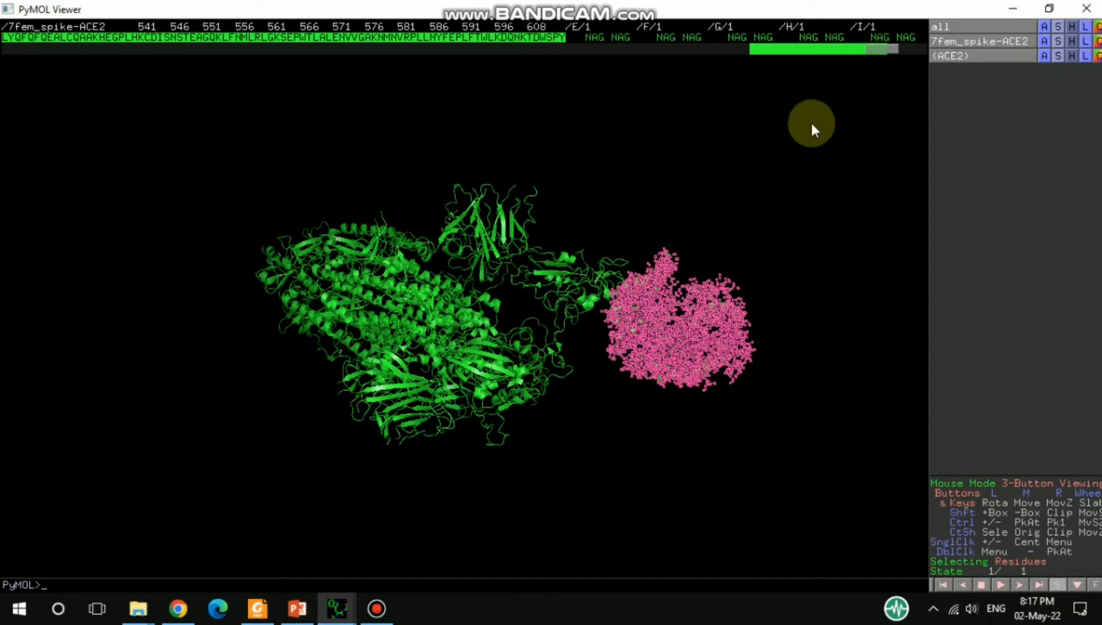
left_click(767, 197)
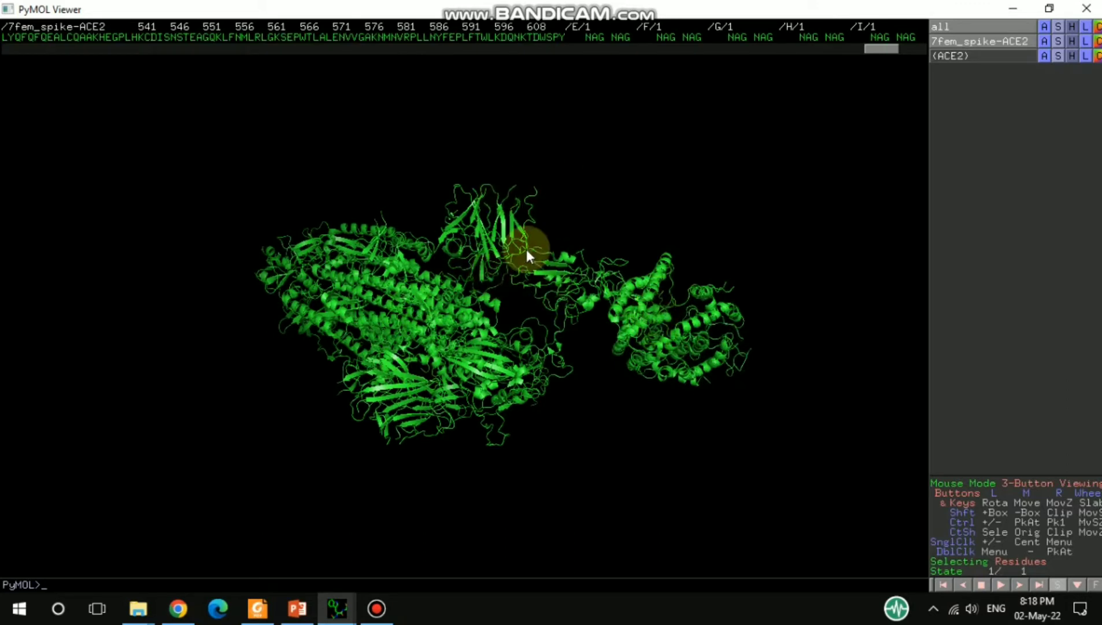
- Return to the beginning of the sequence and select spike chain A residues 27 to 499
left_click(880, 38)
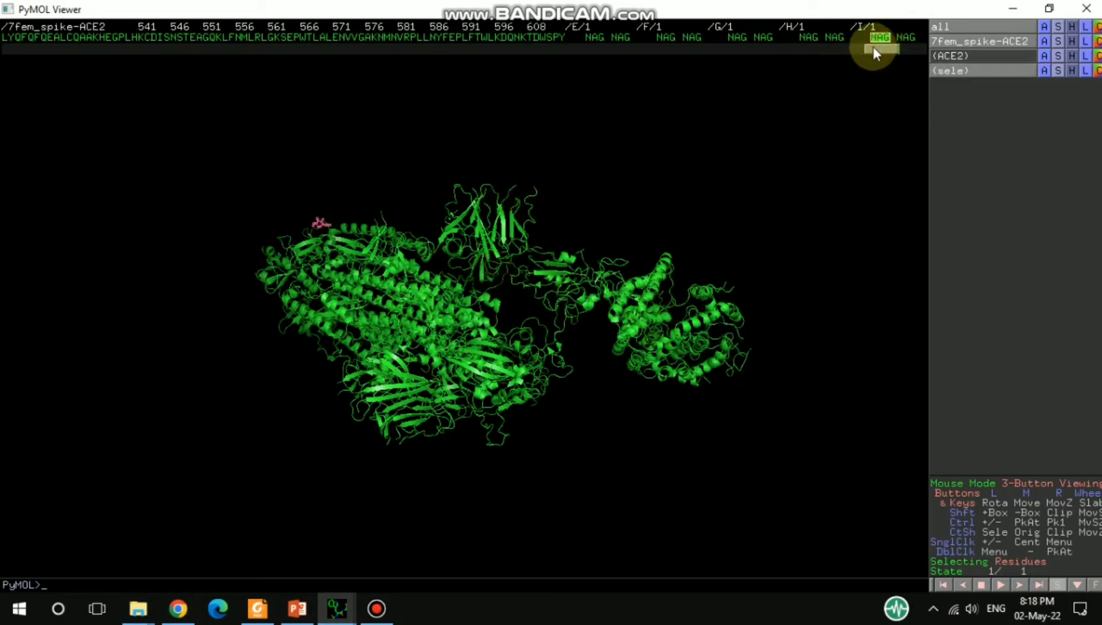
left_click_drag(886, 48, 1, 52)
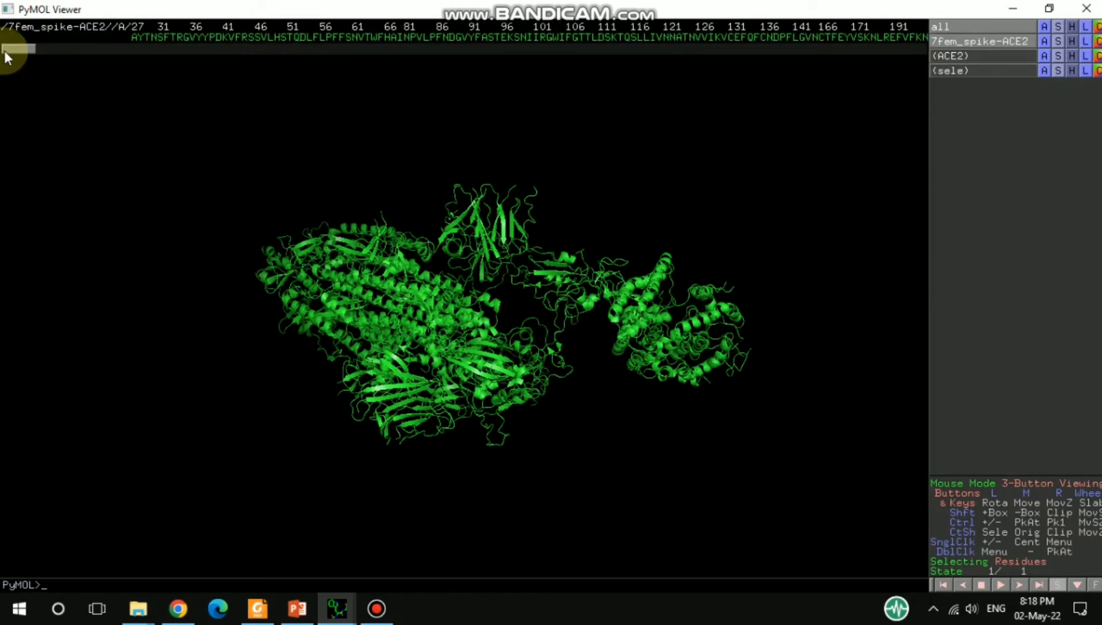
left_click_drag(137, 38, 906, 44)
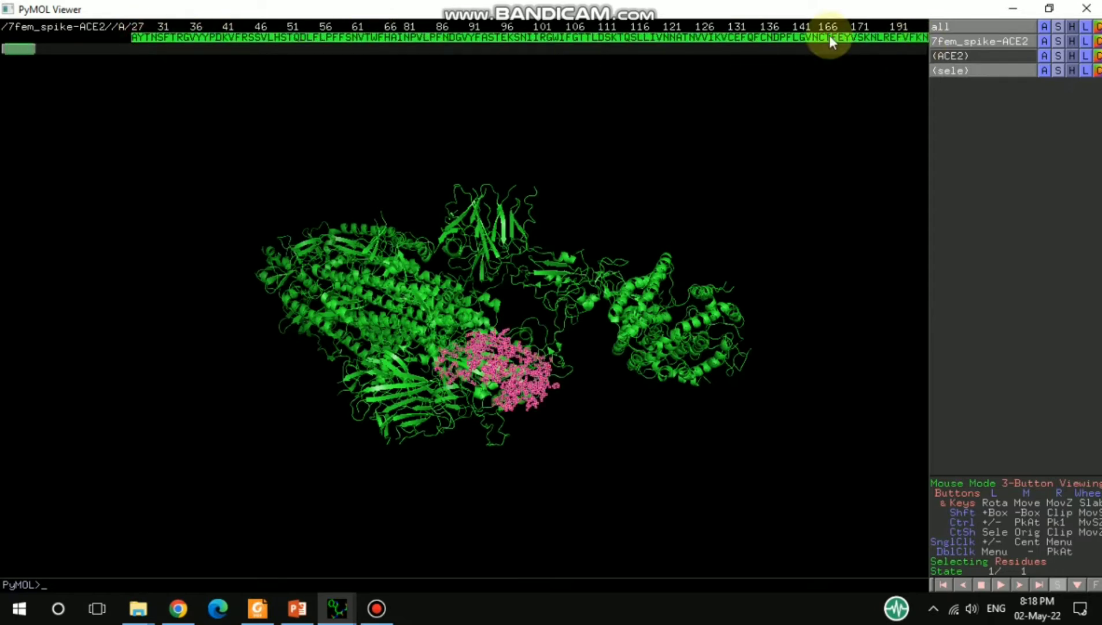
left_click_drag(12, 46, 808, 37)
left_click_drag(40, 49, 706, 34)
left_click_drag(75, 52, 531, 38)
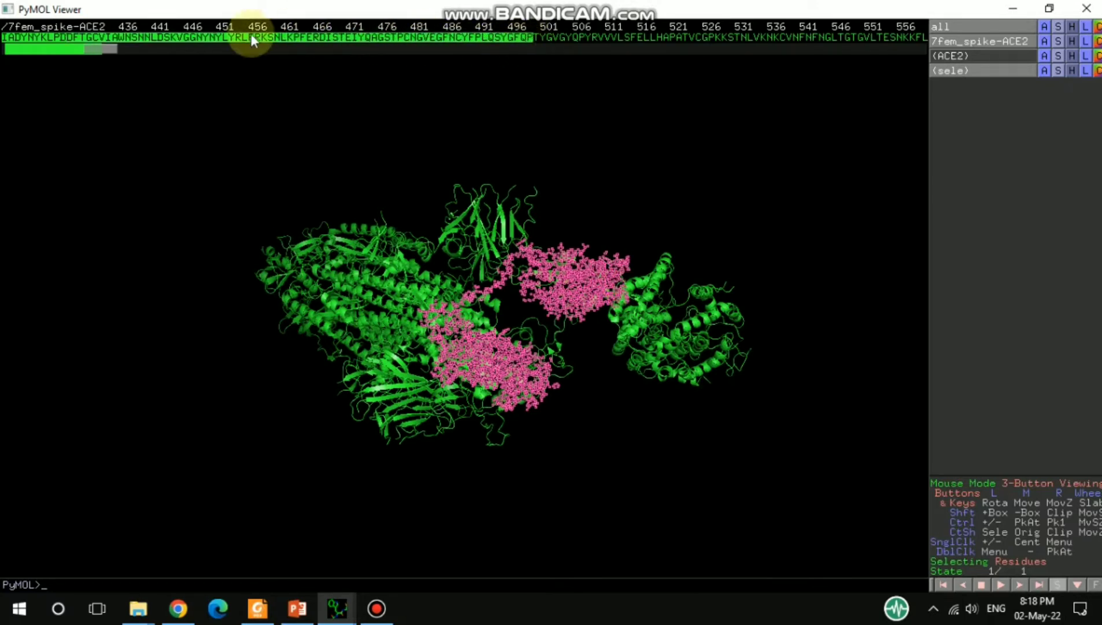
- Extend the spike selection along chain A from residue 500 to residue 917
left_click_drag(105, 46, 677, 36)
left_click_drag(126, 47, 149, 48)
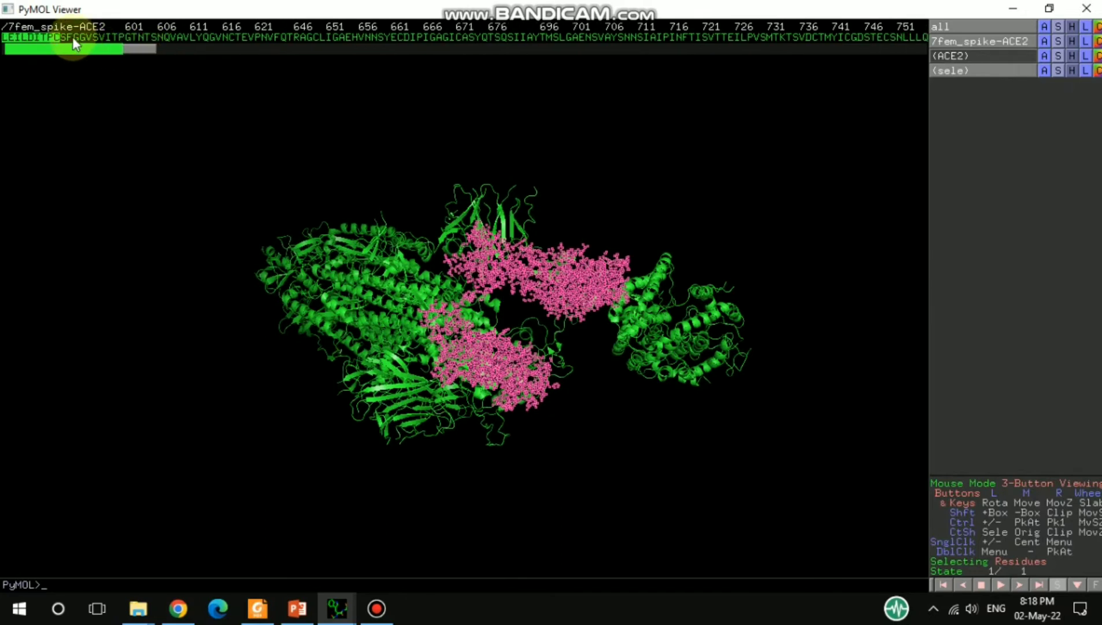
left_click_drag(63, 36, 561, 38)
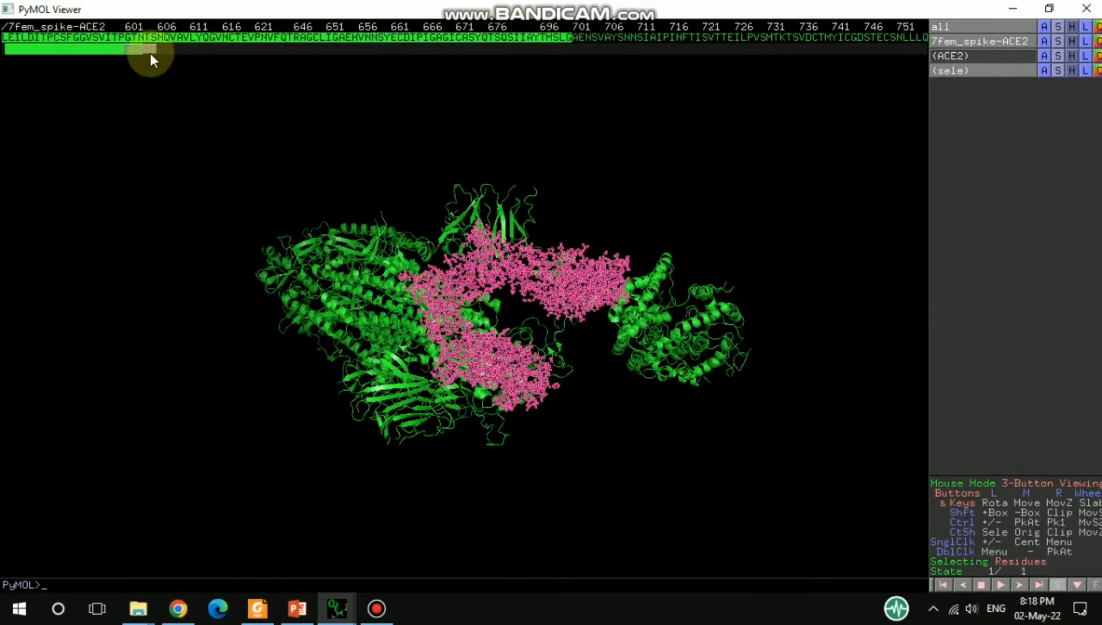
left_click_drag(148, 49, 528, 34)
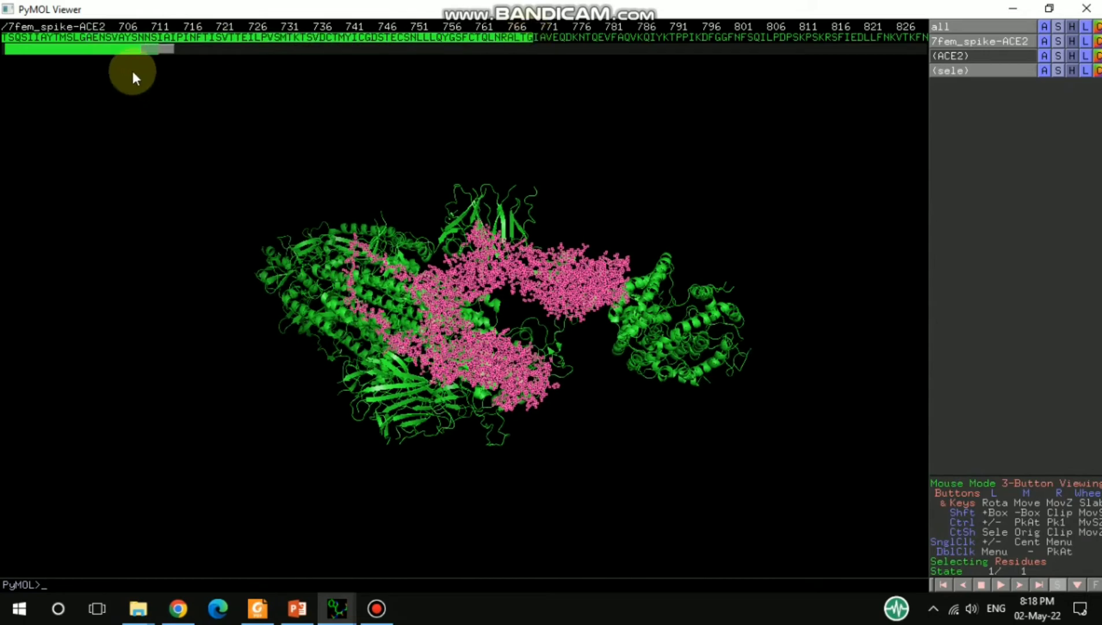
left_click_drag(164, 50, 513, 34)
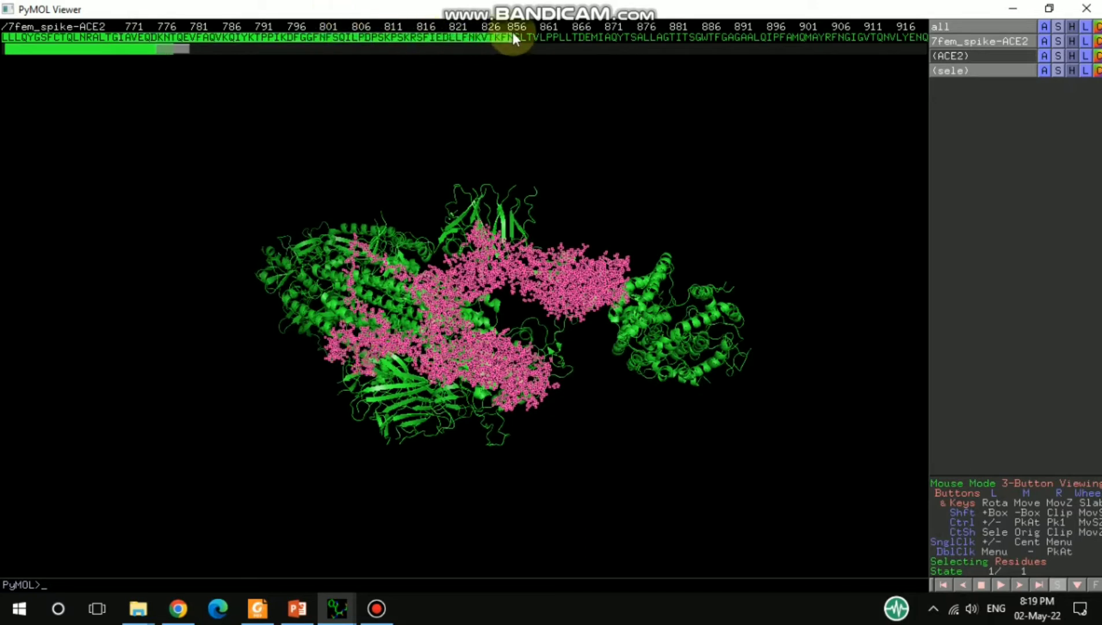
left_click_drag(179, 50, 194, 50)
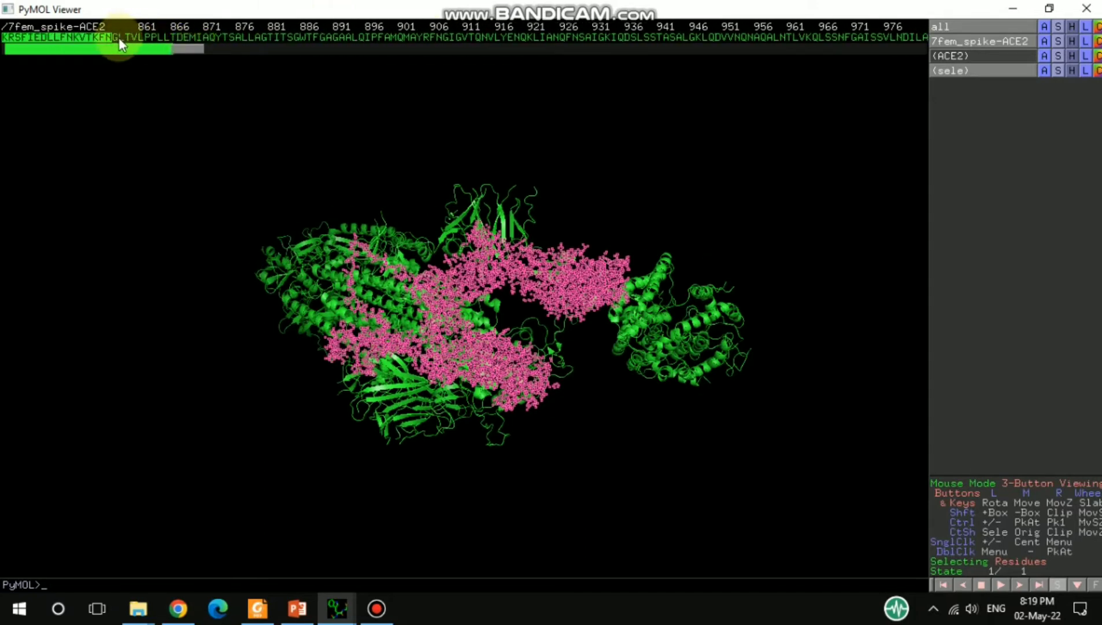
left_click_drag(118, 38, 501, 39)
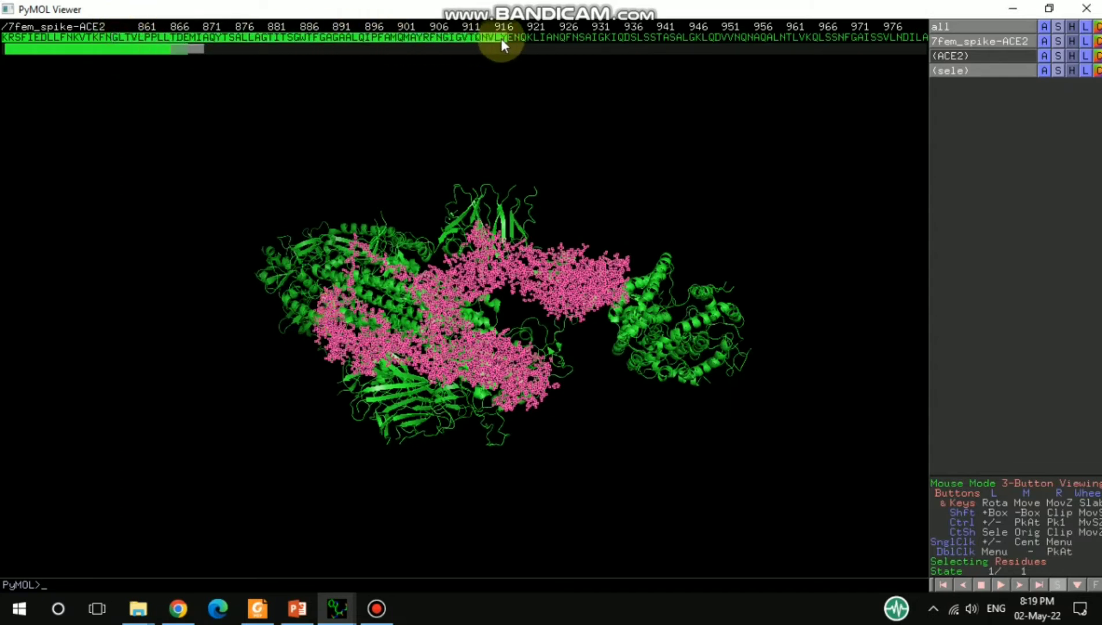
- Extend the spike selection through the end of chain A, including its NAG residues, and into chain B up to residue 130
left_click_drag(197, 49, 212, 50)
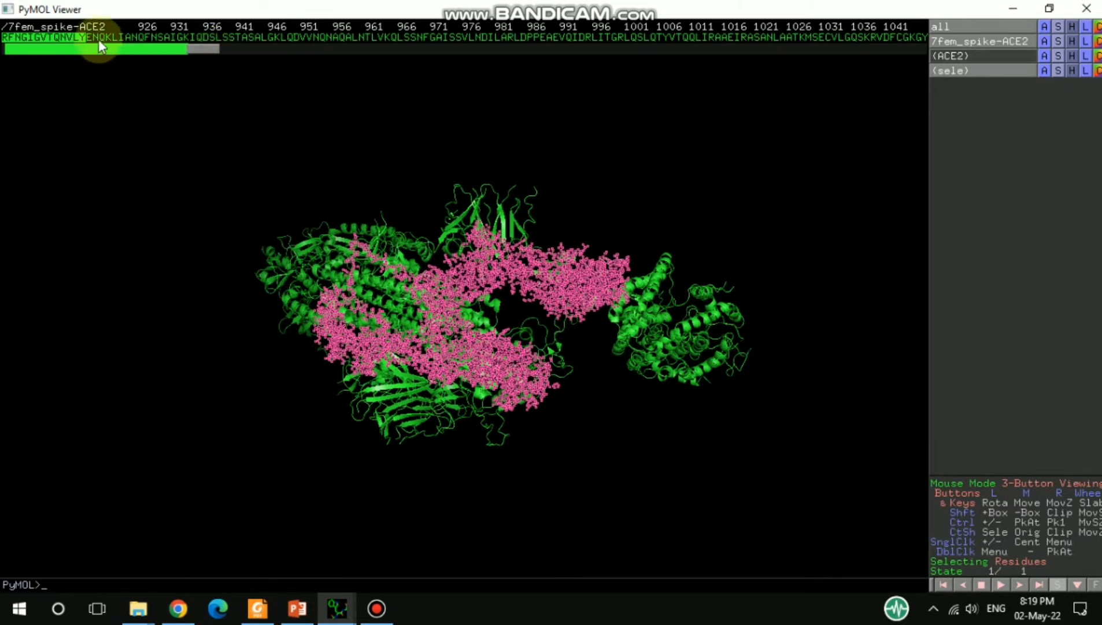
left_click_drag(89, 38, 903, 37)
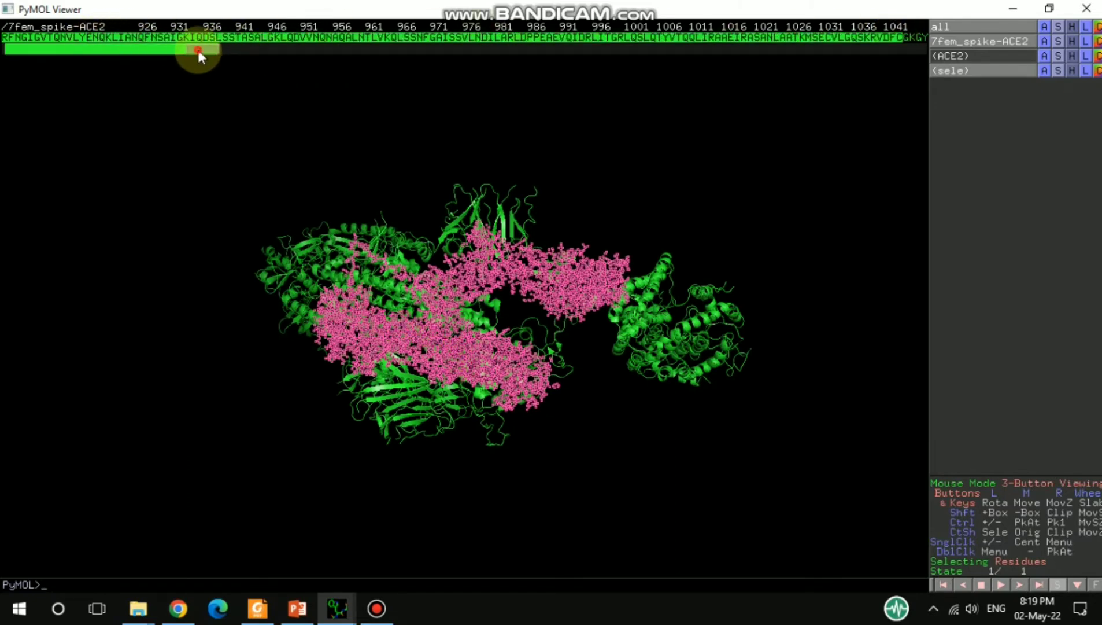
left_click_drag(198, 50, 229, 53)
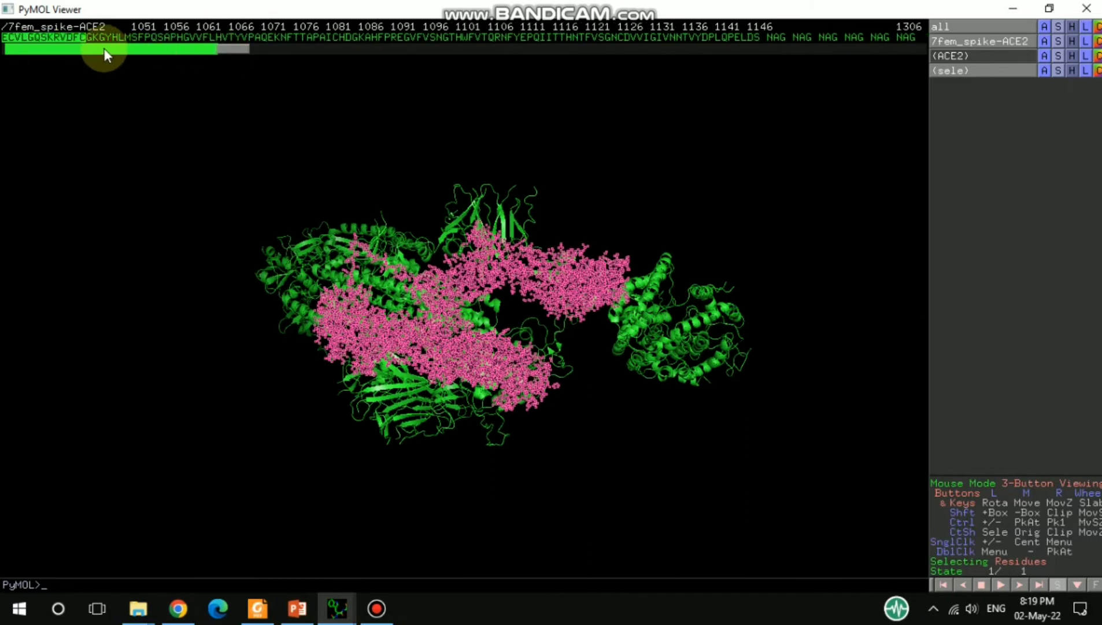
left_click_drag(90, 40, 828, 39)
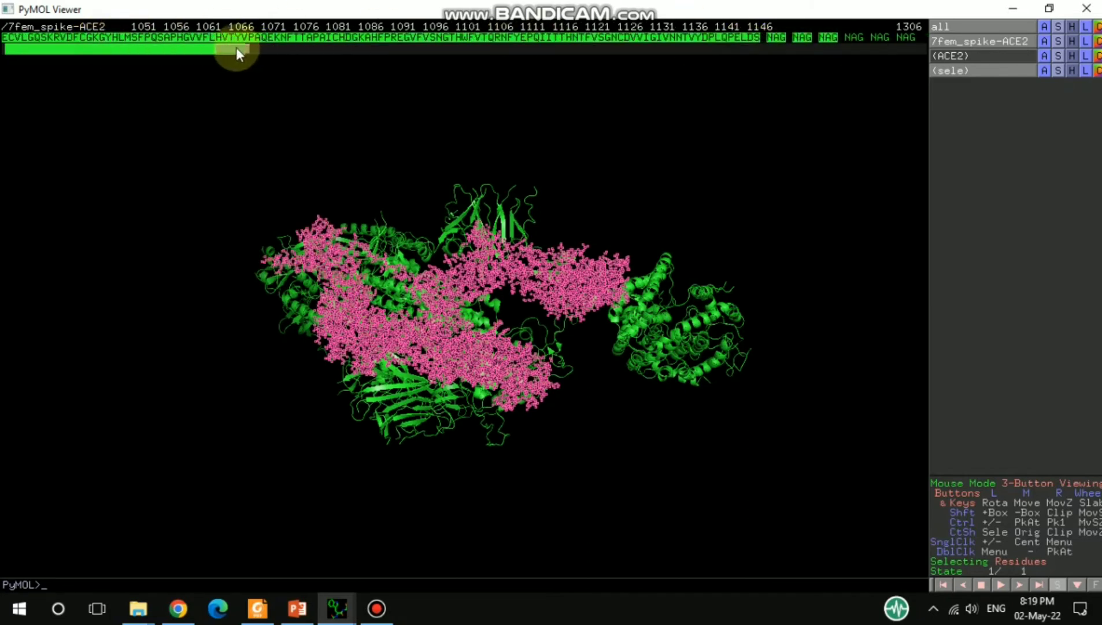
left_click_drag(237, 49, 260, 49)
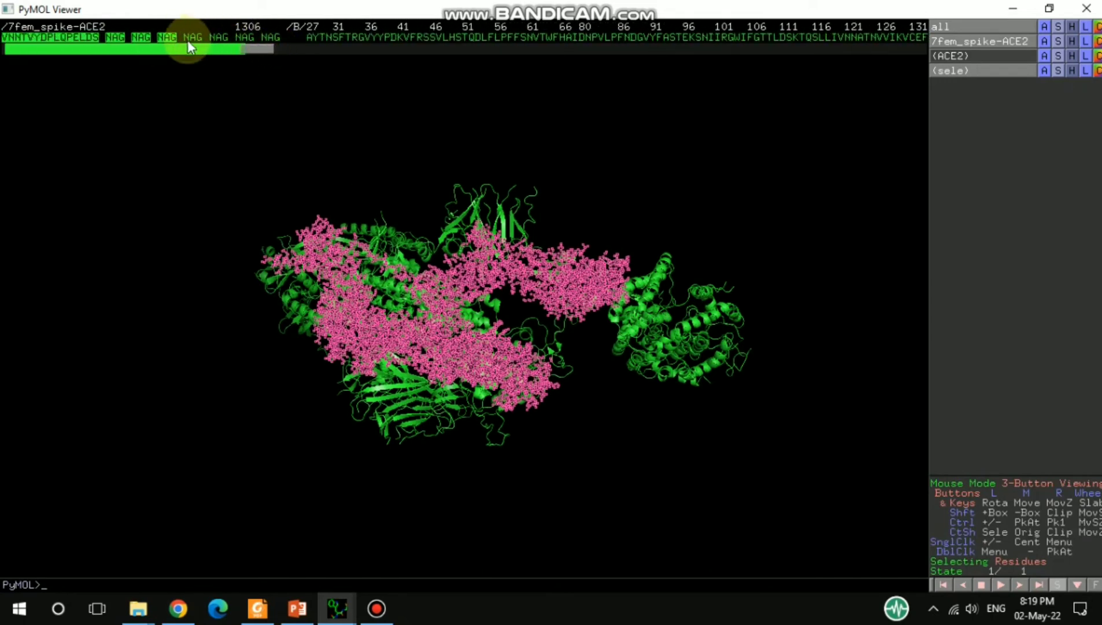
left_click_drag(188, 39, 700, 35)
left_click_drag(886, 38, 907, 38)
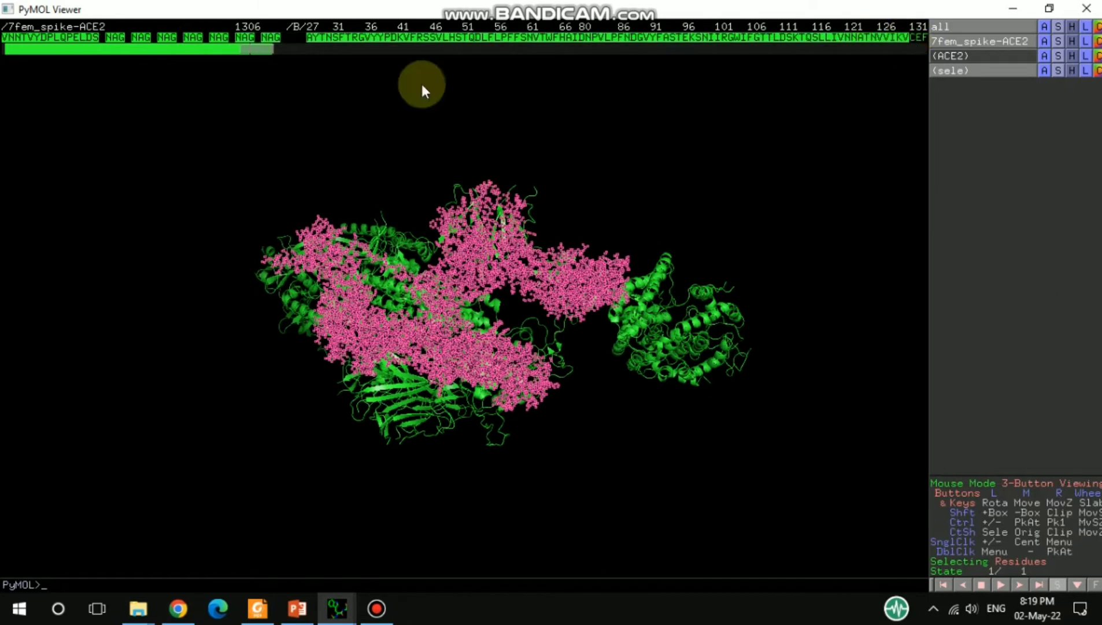
- Extend the spike selection along chain B from residue 131 to residue 469
left_click_drag(260, 49, 284, 54)
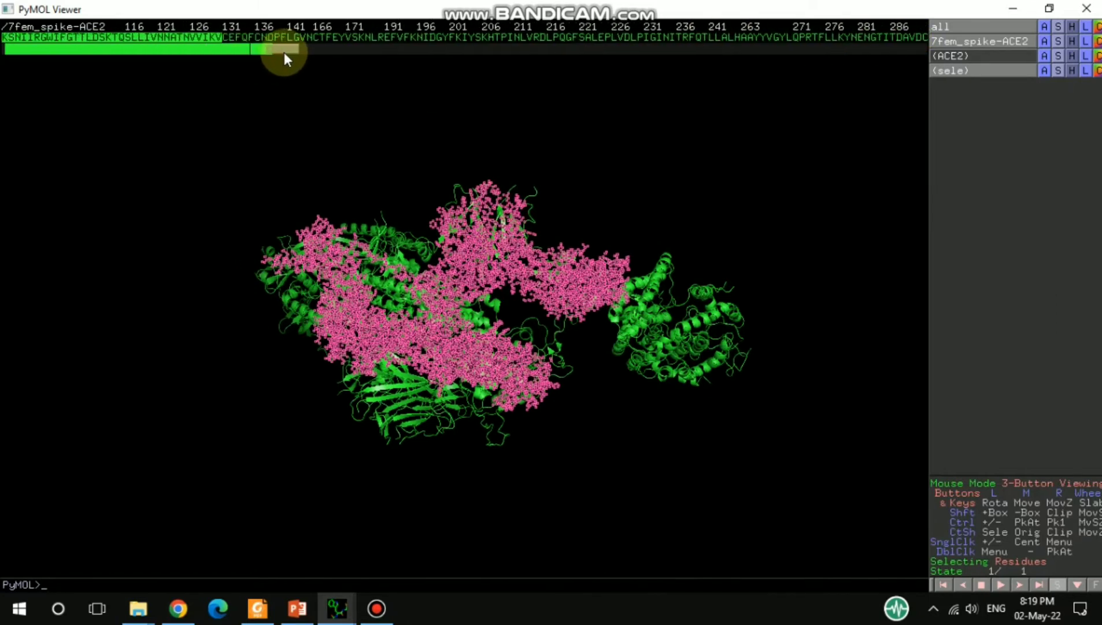
left_click_drag(222, 36, 861, 46)
left_click_drag(288, 48, 315, 53)
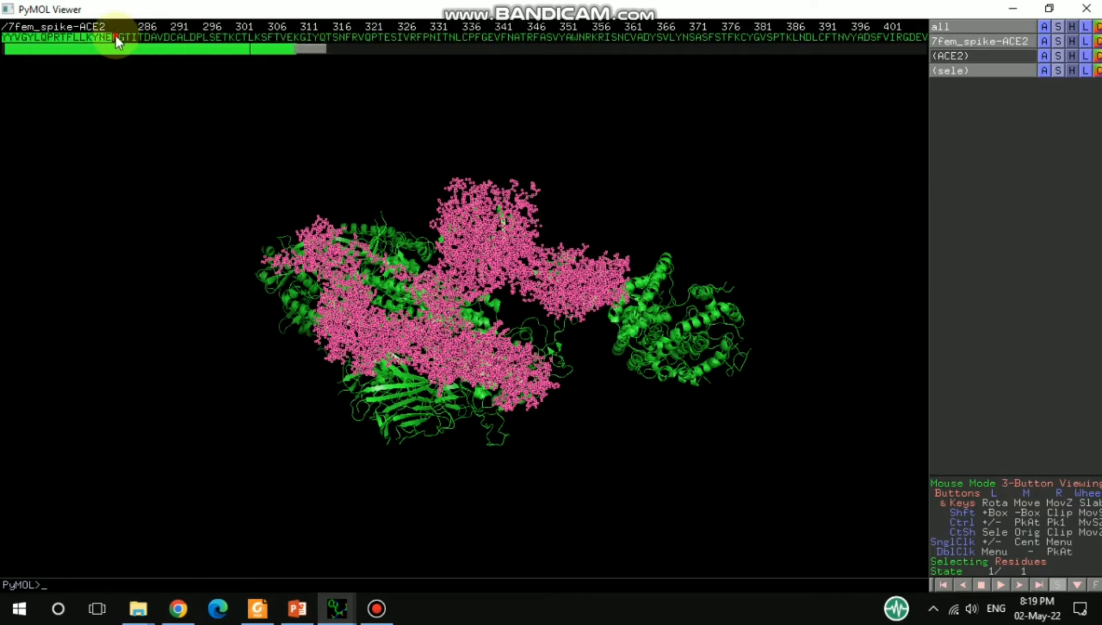
left_click_drag(117, 42, 766, 26)
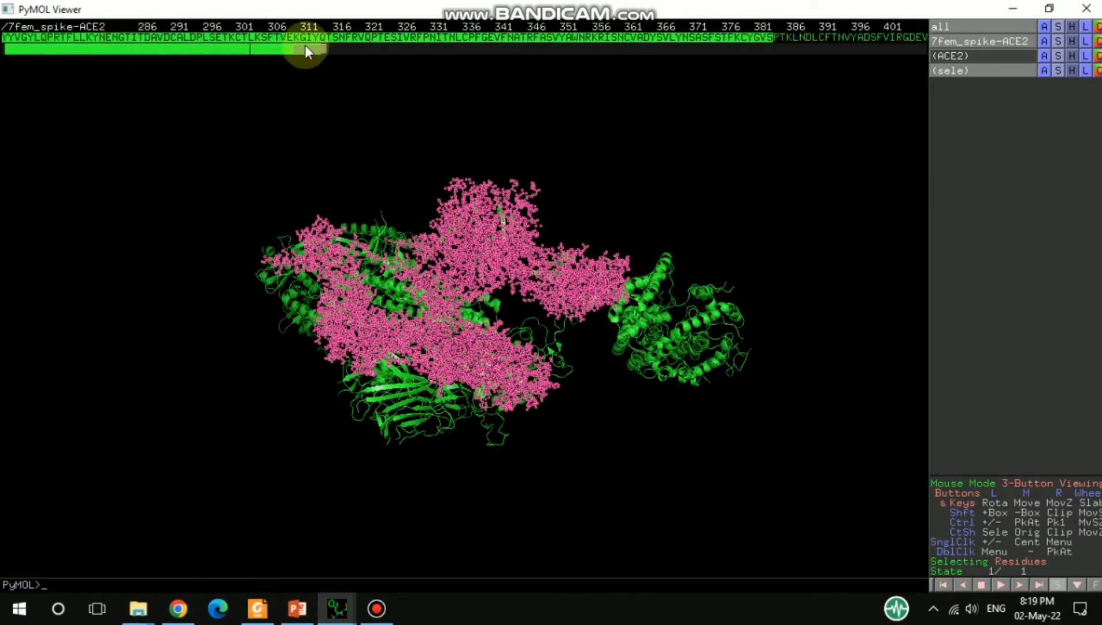
left_click_drag(306, 46, 329, 50)
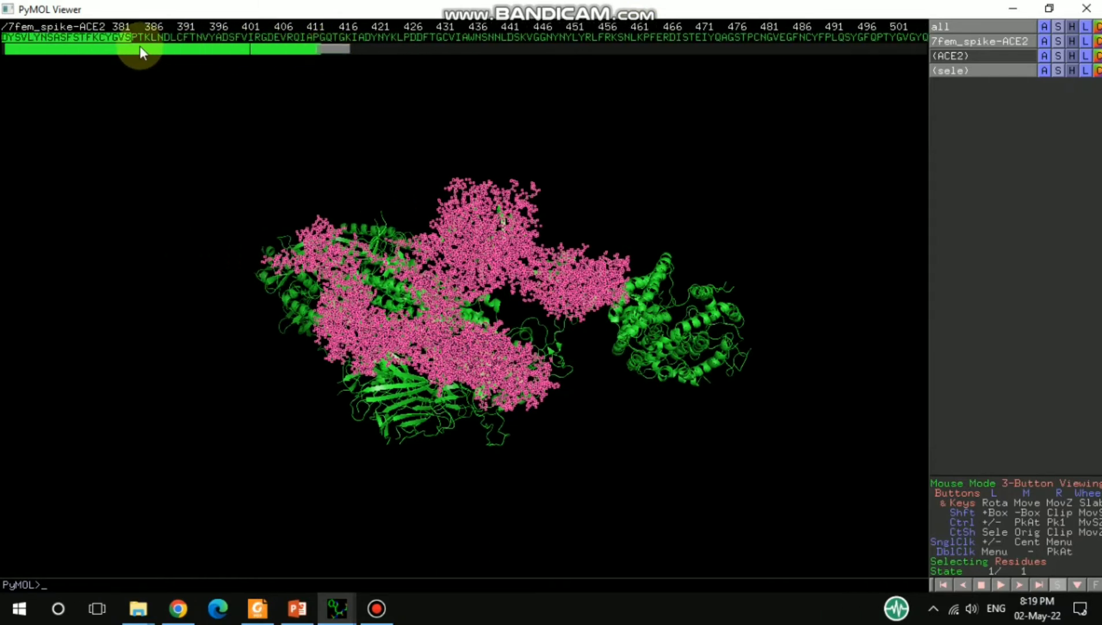
left_click_drag(132, 36, 682, 45)
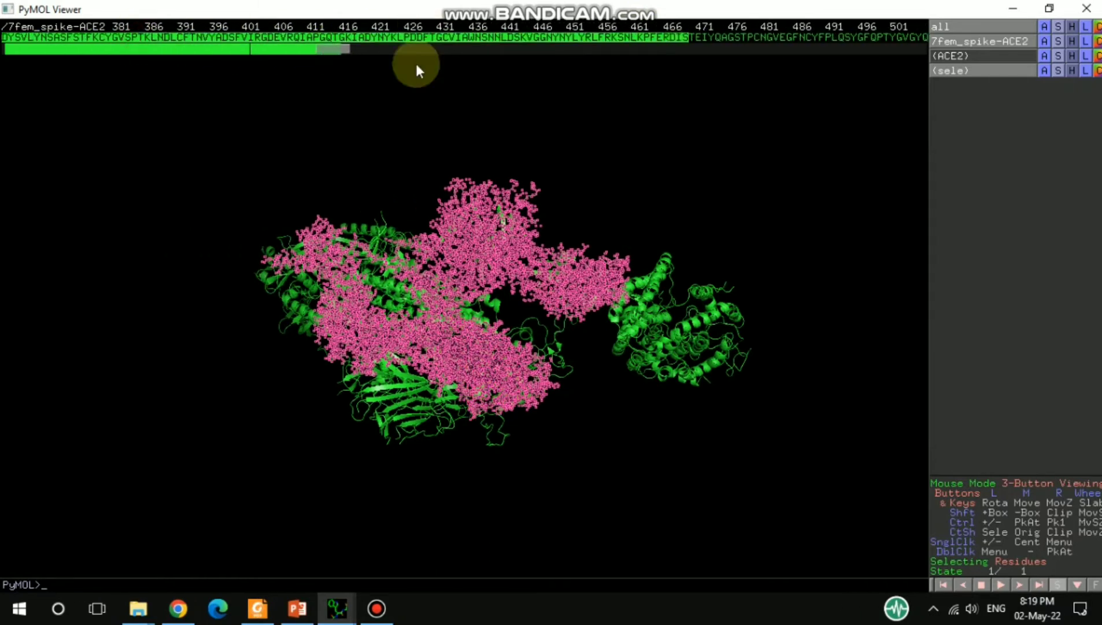
- Extend the spike selection along chain B from residue 470 to residue 699
left_click_drag(331, 51, 351, 52)
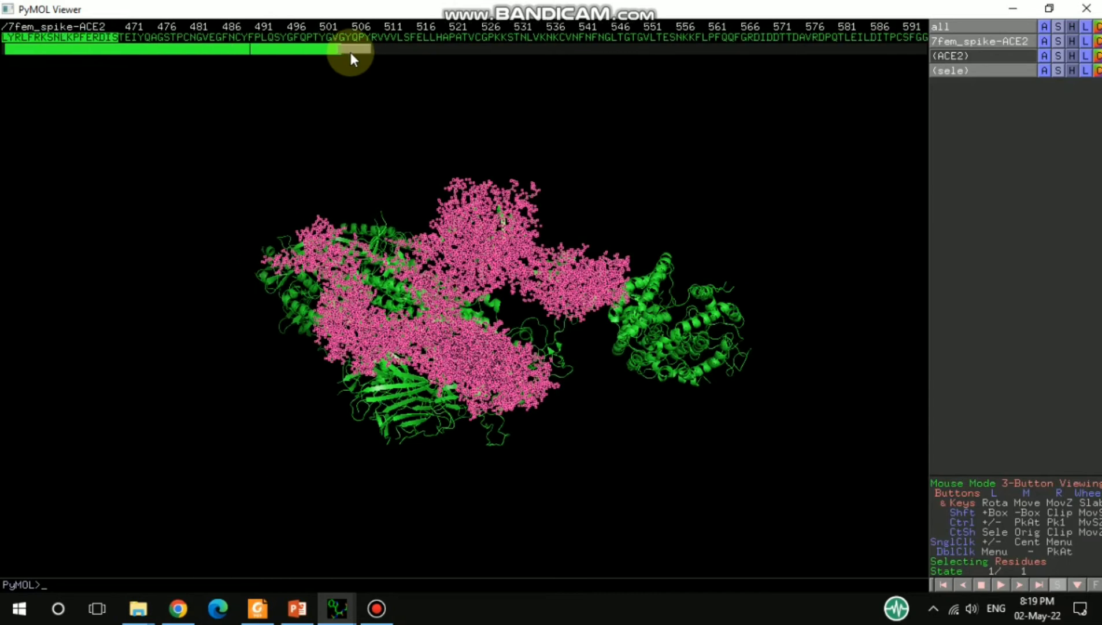
left_click_drag(123, 37, 773, 39)
left_click_drag(344, 46, 365, 50)
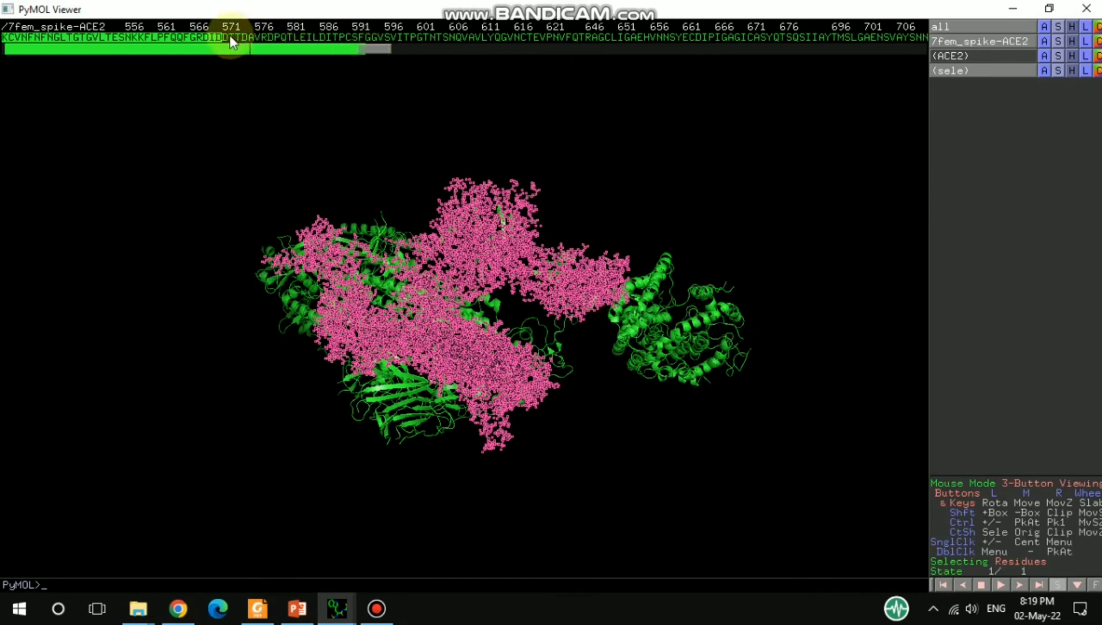
left_click_drag(225, 39, 597, 33)
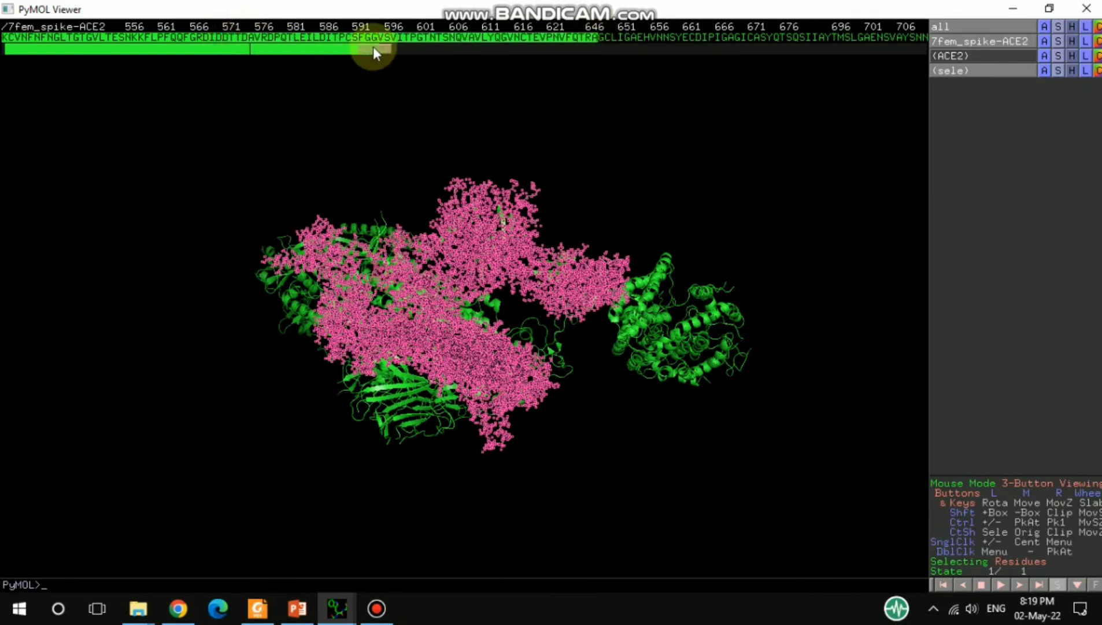
left_click_drag(369, 51, 386, 52)
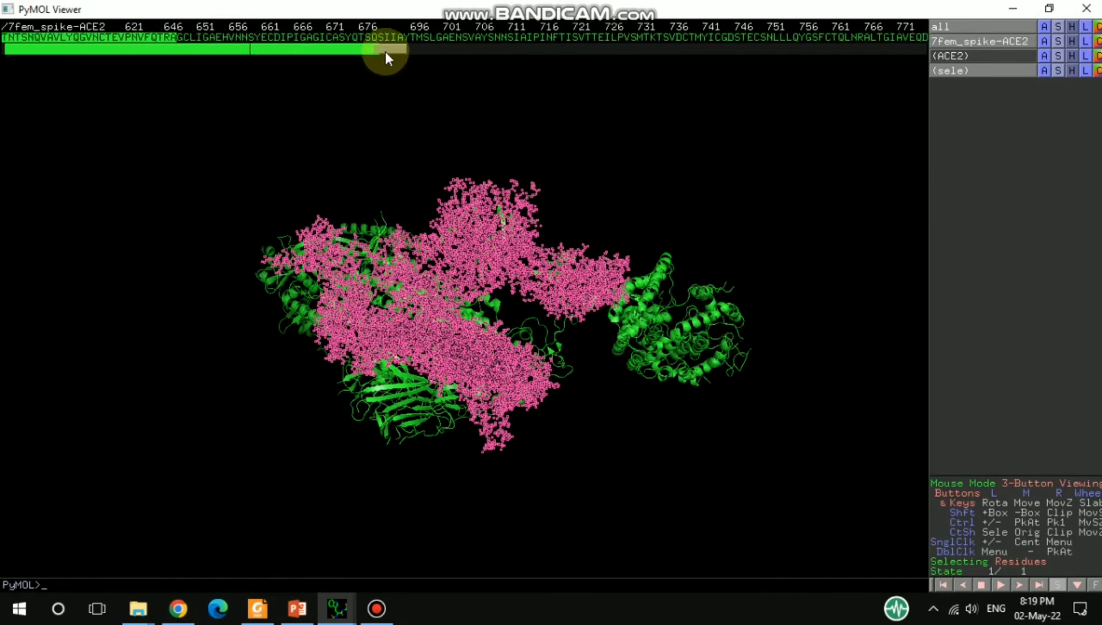
left_click_drag(181, 41, 405, 48)
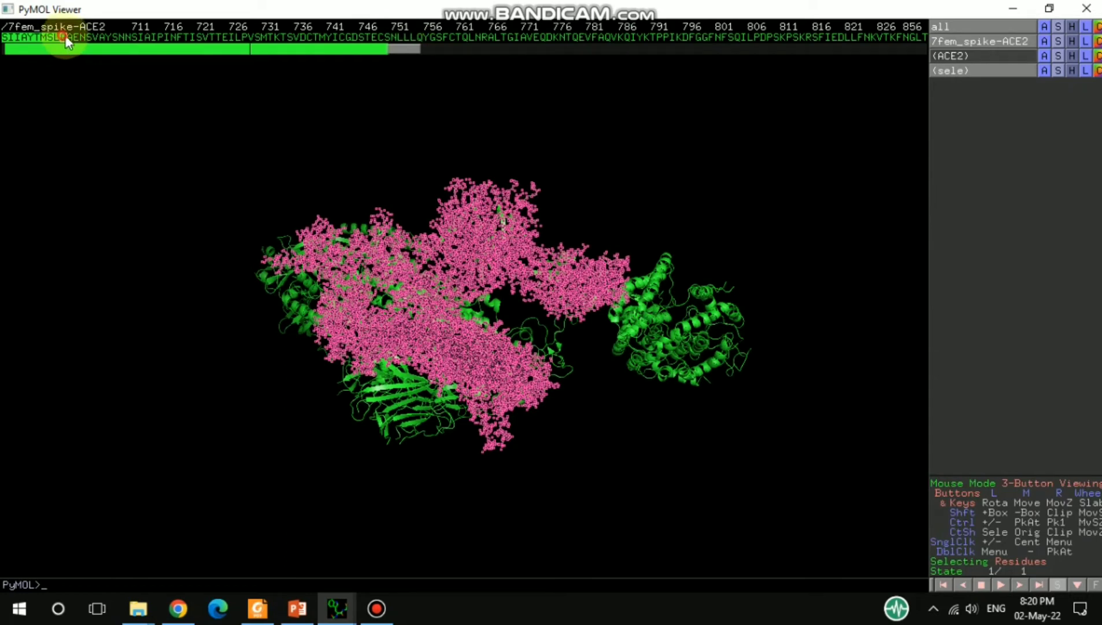
- Extend the spike selection along chain B from residue 700 to residue 1002
left_click_drag(65, 37, 589, 37)
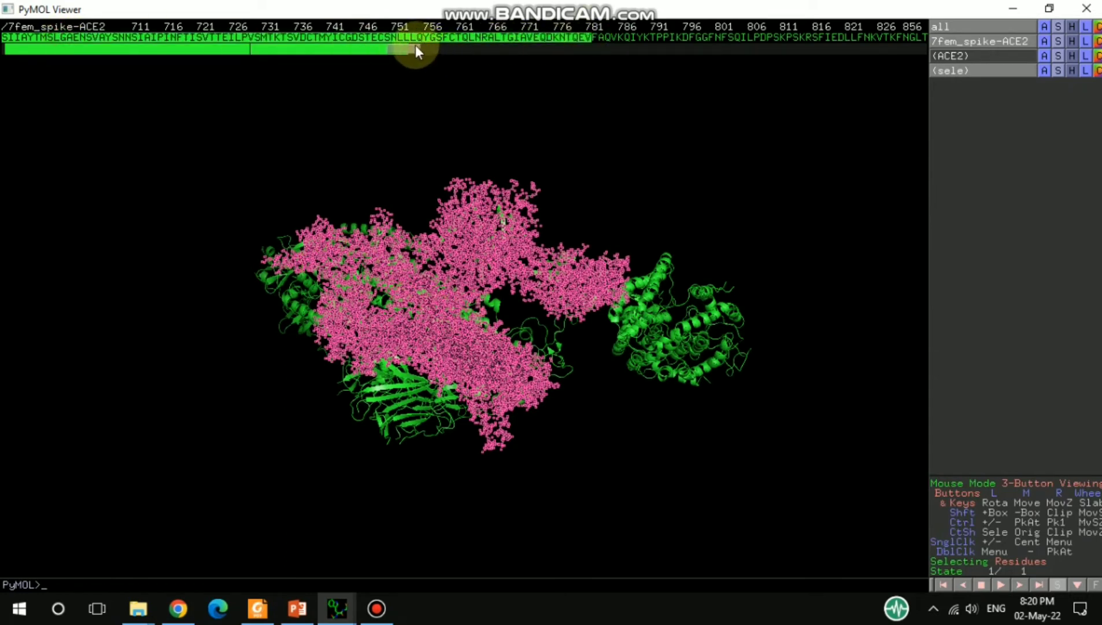
left_click_drag(415, 46, 434, 49)
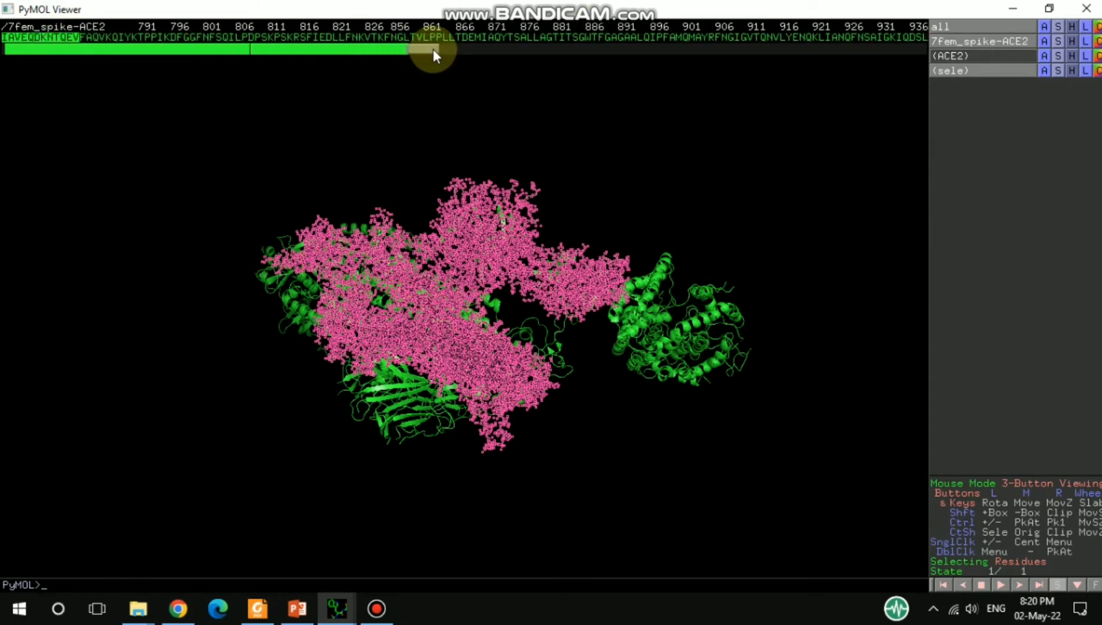
left_click_drag(83, 39, 749, 37)
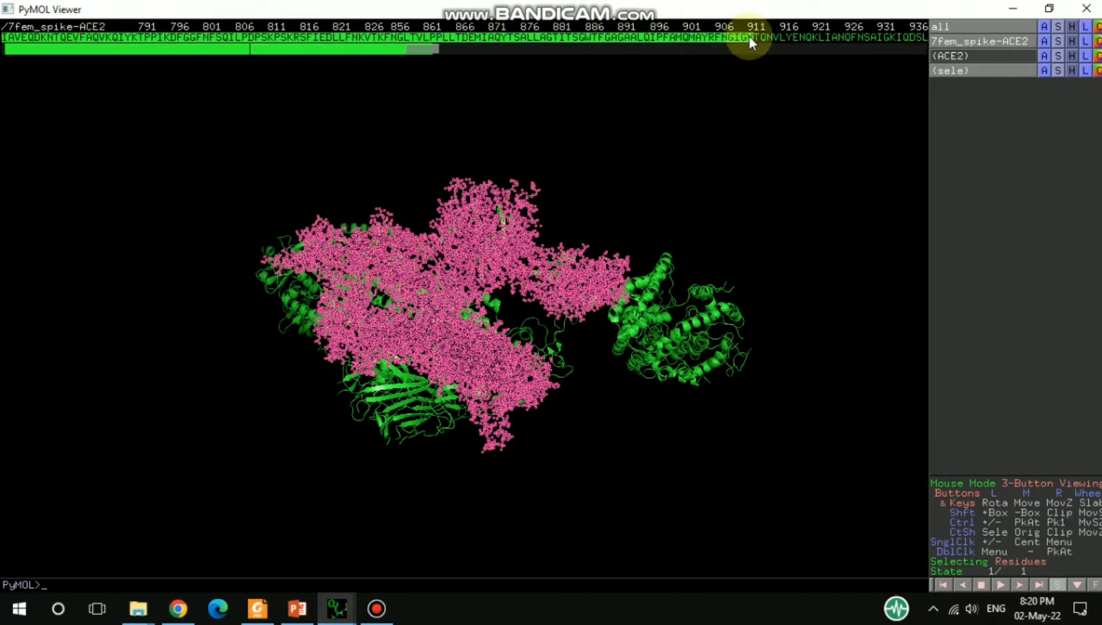
left_click_drag(415, 48, 432, 49)
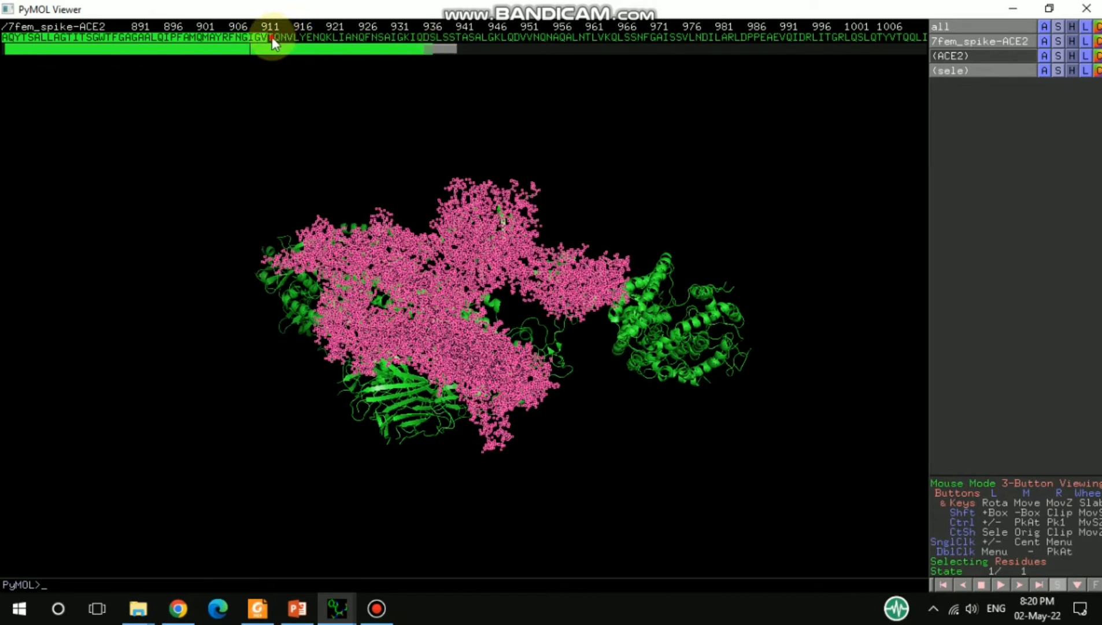
left_click_drag(273, 43, 856, 39)
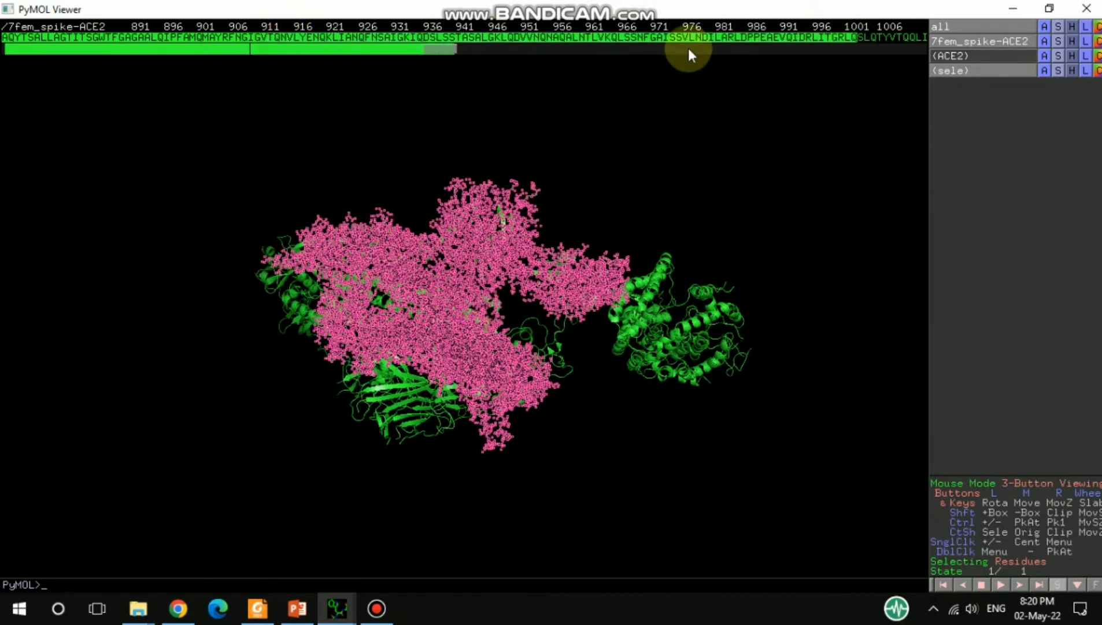
- Extend the spike selection from residue 1003 through the end of chain B, including its NAG residues
left_click_drag(446, 48, 468, 53)
left_click_drag(289, 39, 920, 35)
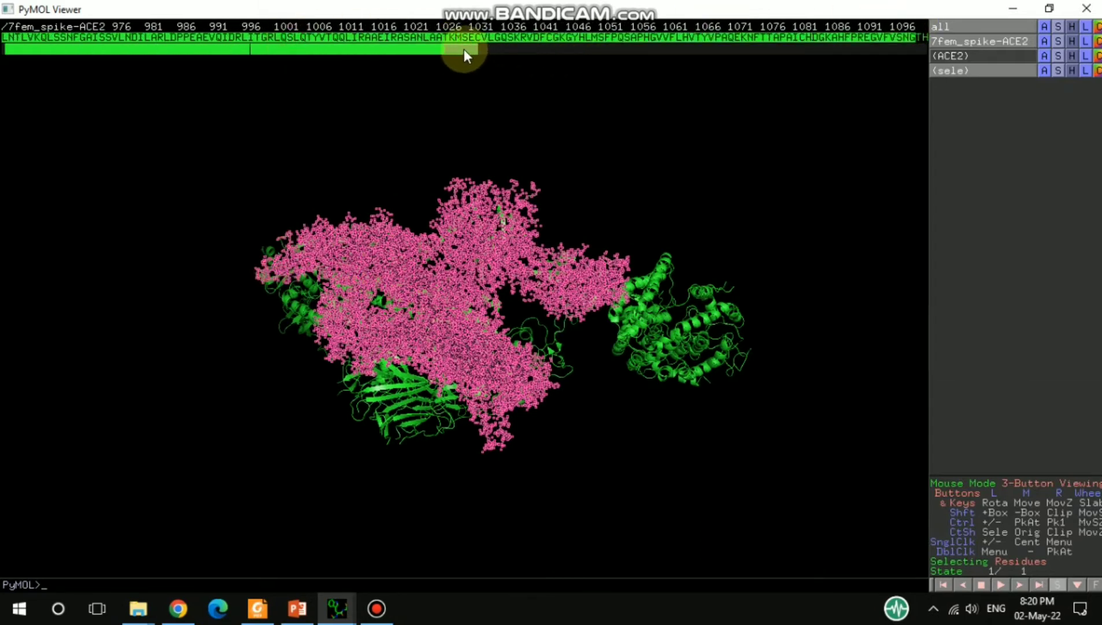
left_click_drag(464, 48, 488, 53)
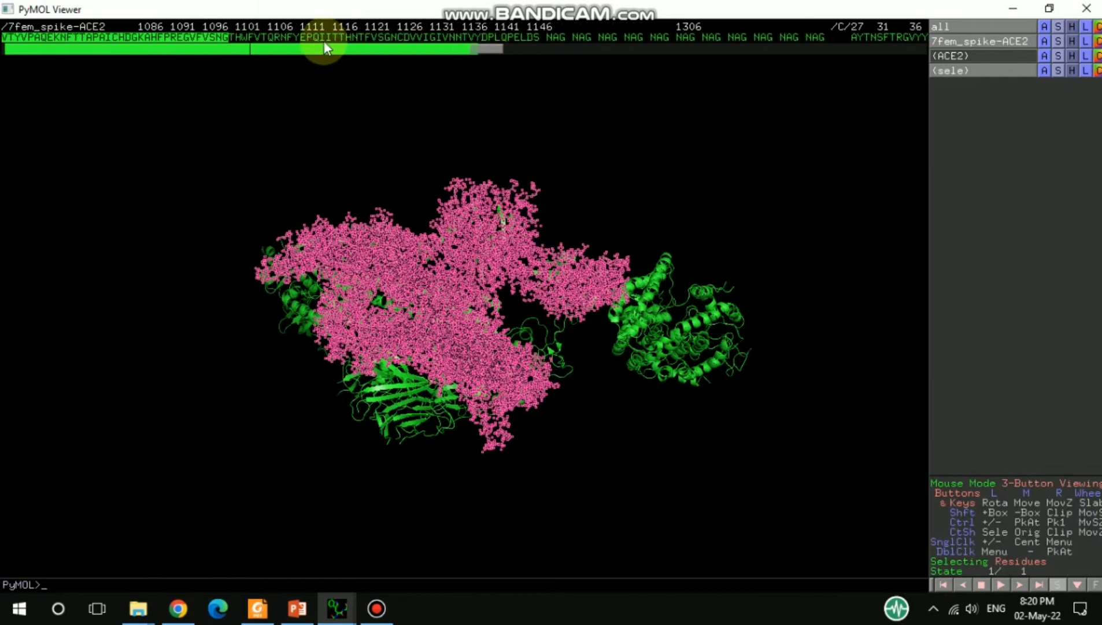
left_click_drag(235, 38, 815, 46)
- Add chain C residues 27 to 241 to the spike selection
left_click_drag(493, 47, 520, 52)
left_click(509, 205)
left_click_drag(508, 206, 439, 122)
mouse_move(512, 45)
left_mouse_down()
mouse_move(521, 48)
mouse_move(504, 53)
left_mouse_up()
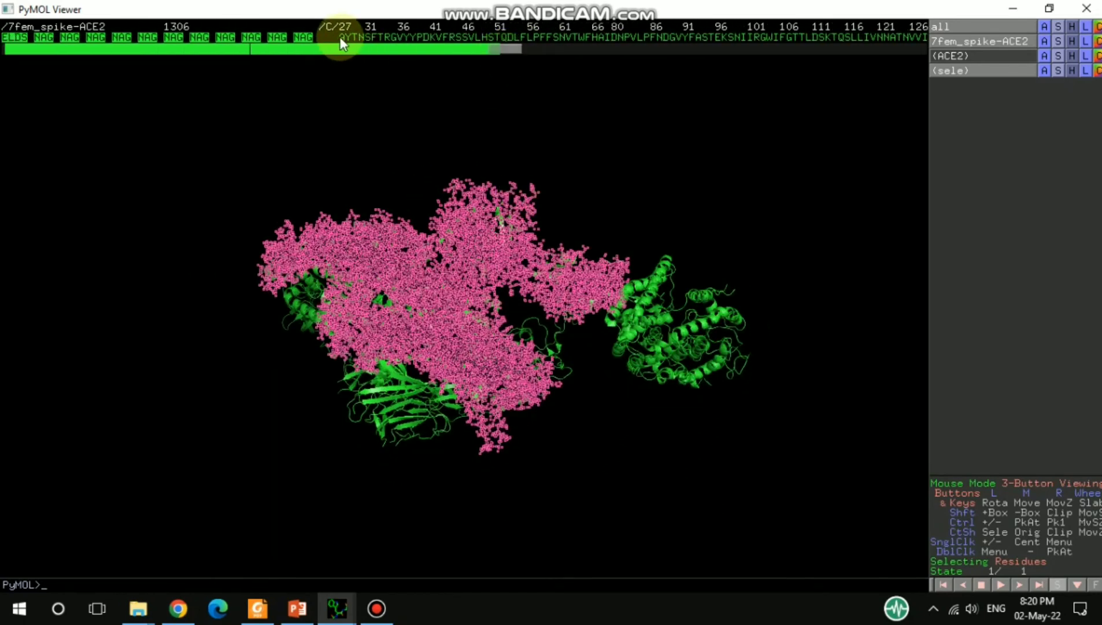
left_click_drag(340, 39, 896, 37)
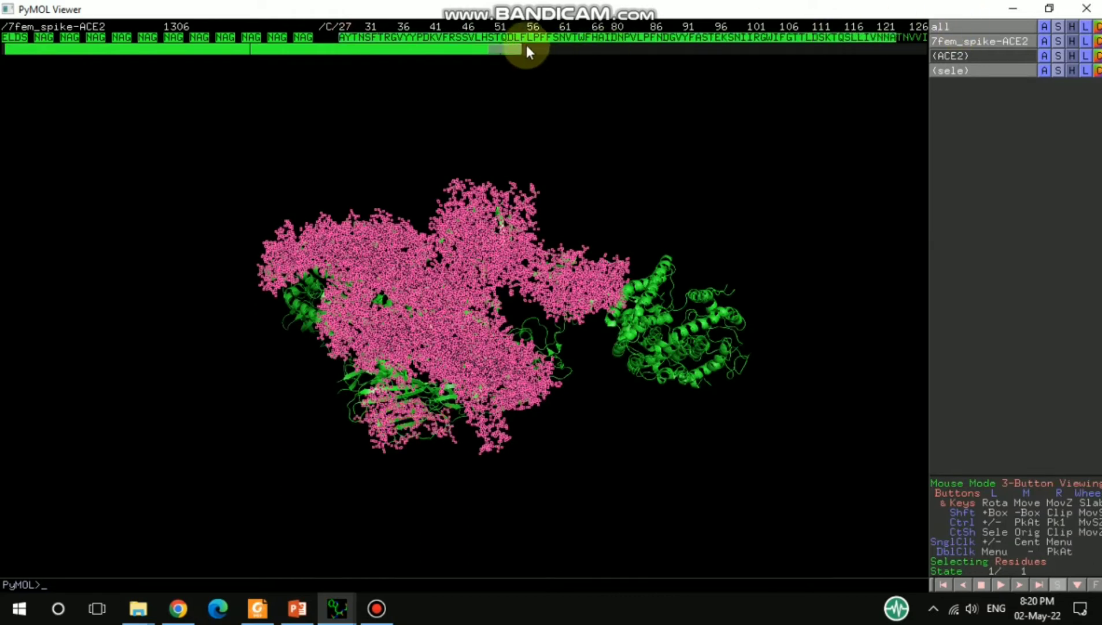
left_click_drag(511, 50, 537, 55)
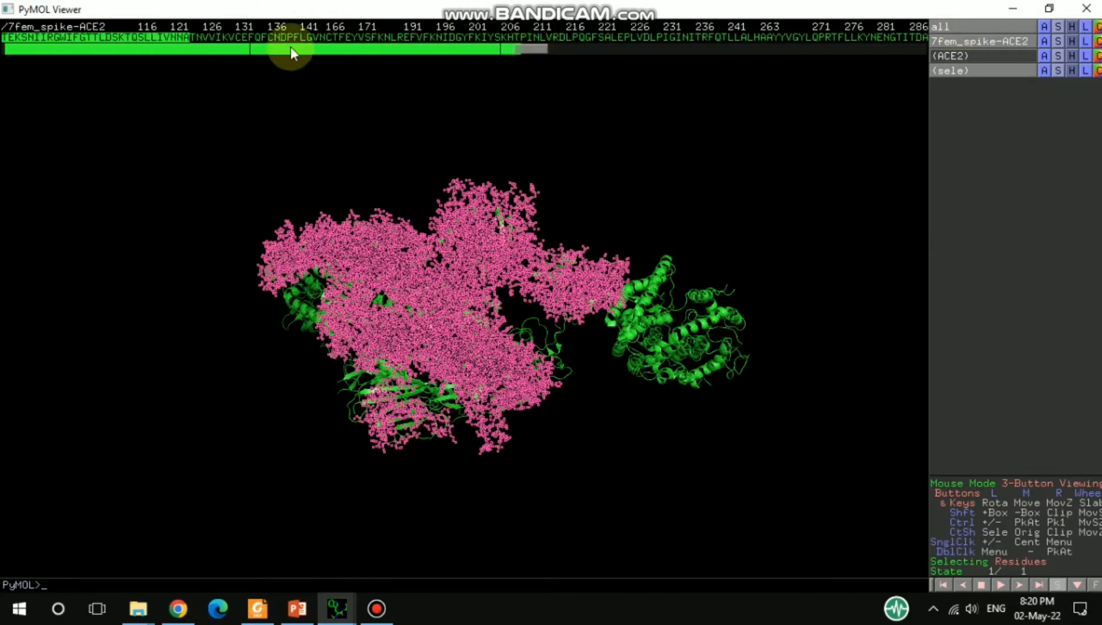
left_click_drag(193, 37, 732, 38)
- Extend the spike selection along chain C from residue 242 to residue 492
left_click_drag(537, 52, 559, 55)
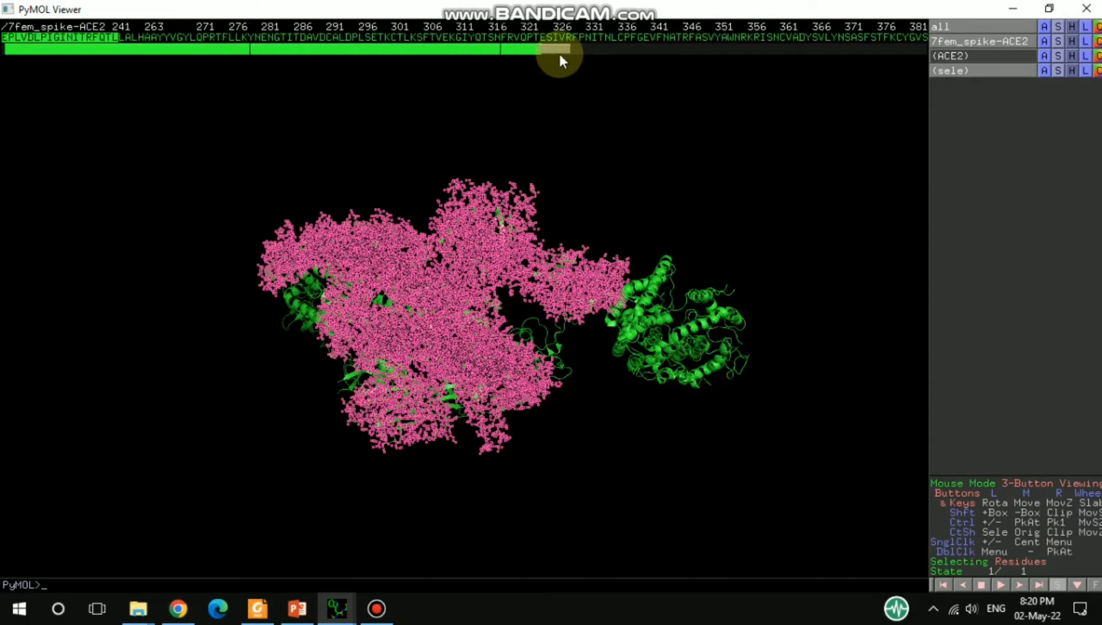
left_click(122, 36)
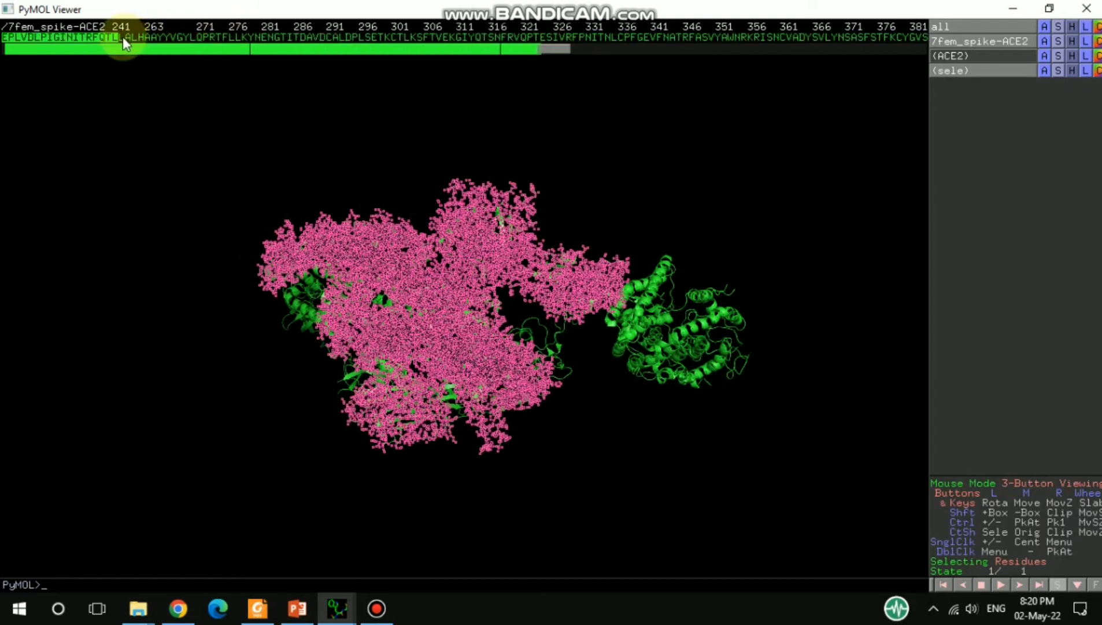
left_click_drag(363, 39, 855, 37)
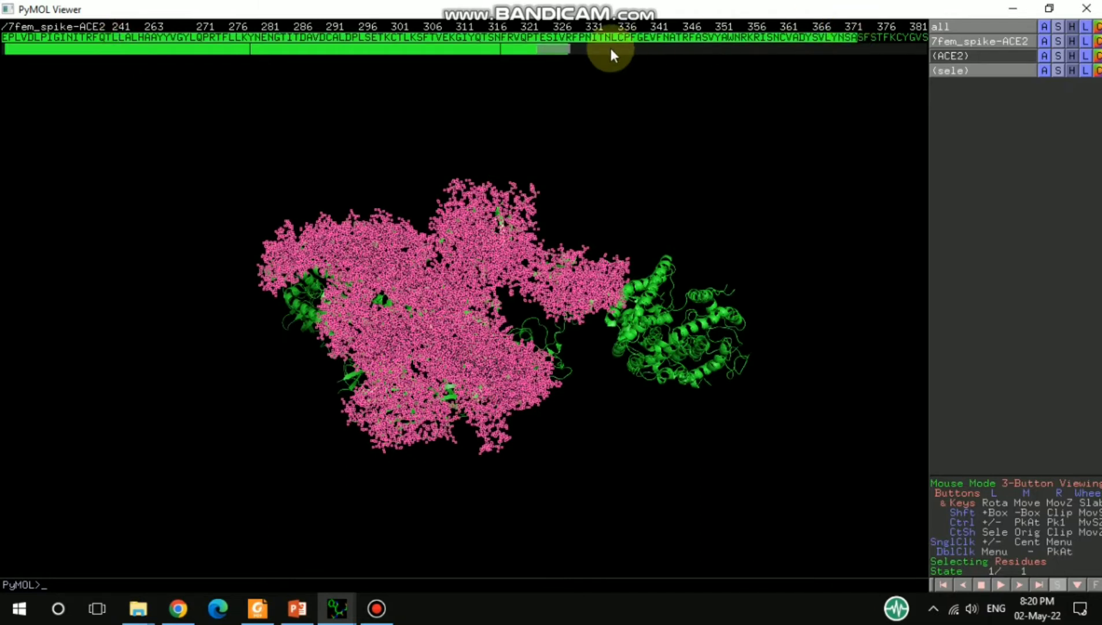
left_click_drag(557, 50, 587, 54)
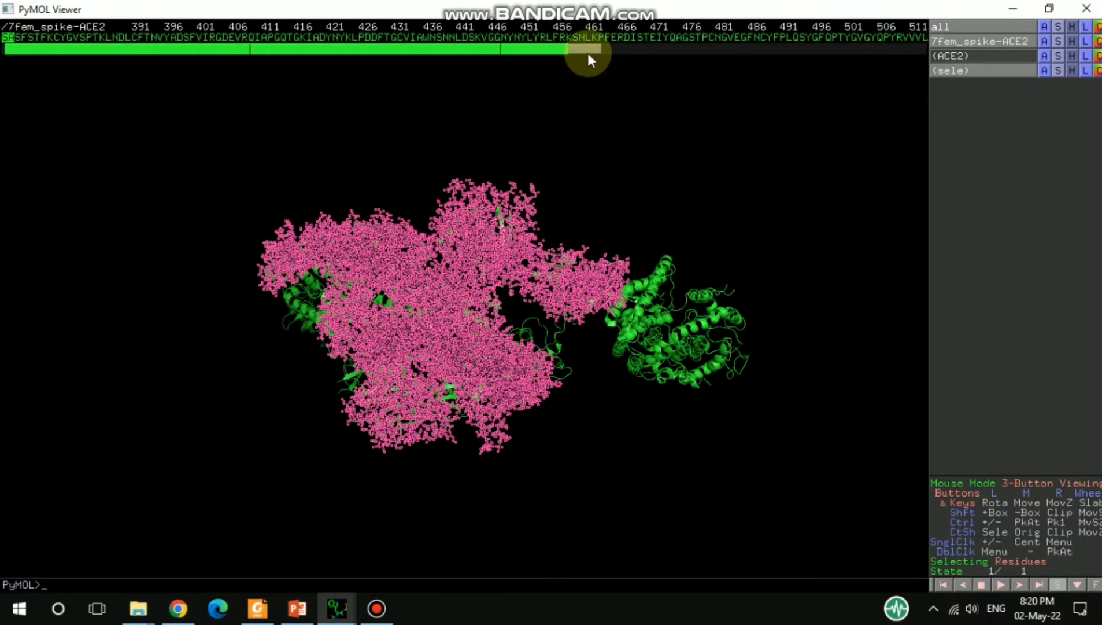
left_click_drag(21, 39, 792, 37)
- Extend the spike selection along chain C from residue 493 to residue 894
left_click_drag(588, 46, 610, 51)
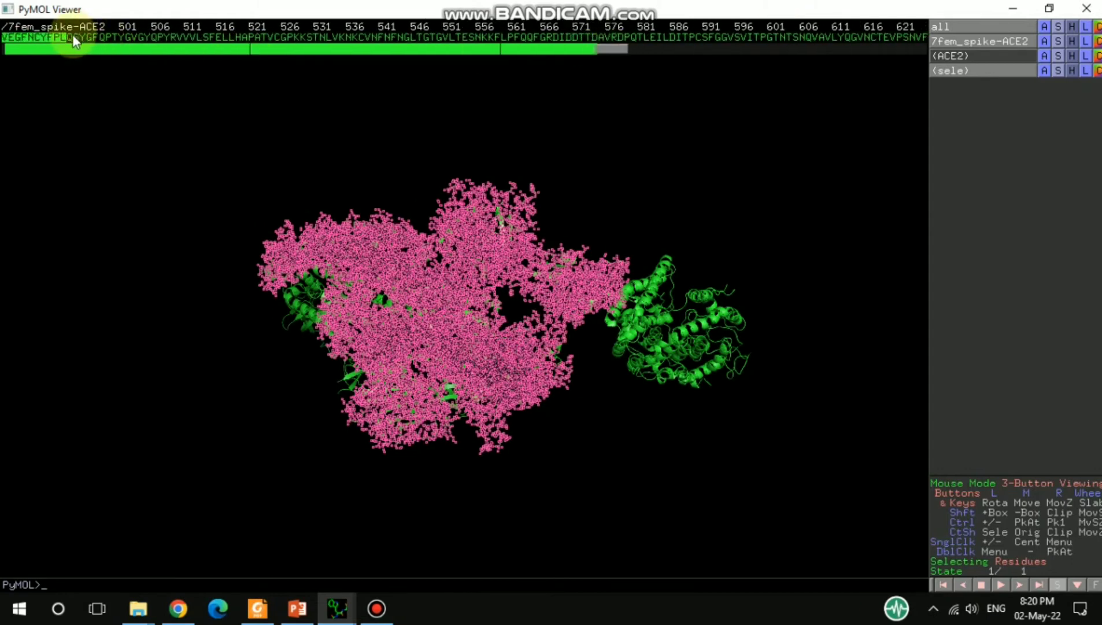
left_click_drag(72, 38, 709, 49)
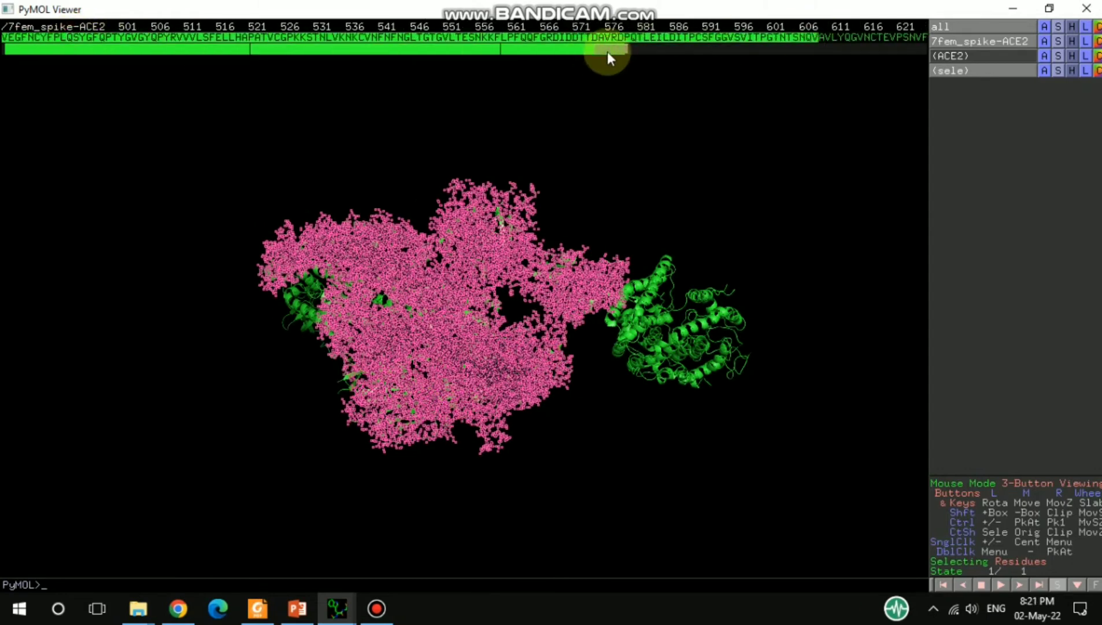
left_click_drag(608, 52, 634, 54)
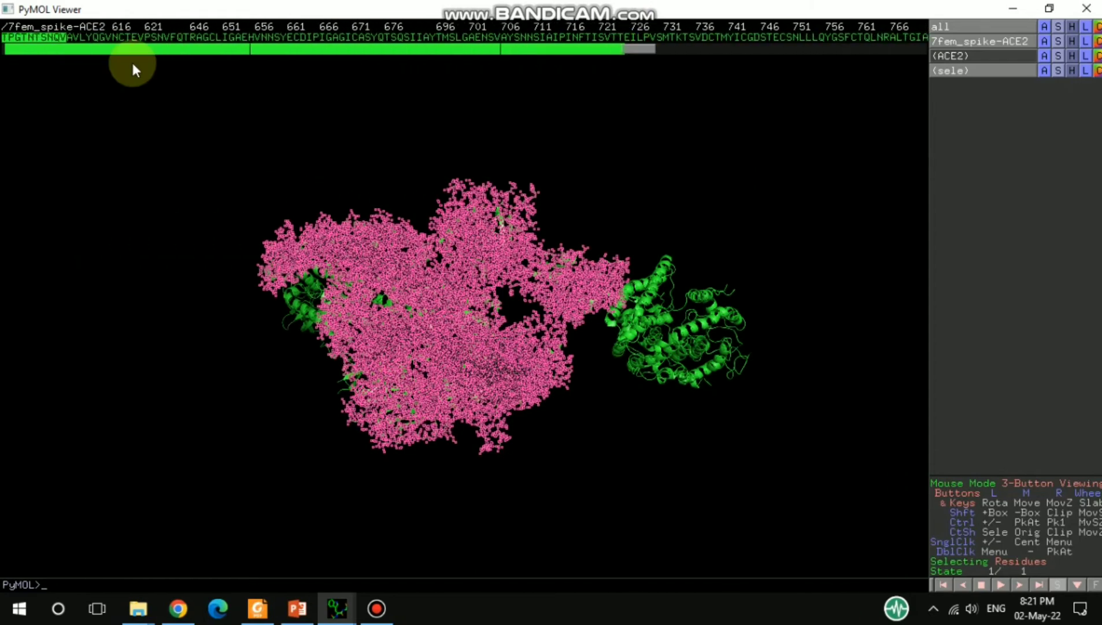
left_click_drag(71, 36, 804, 51)
left_click_drag(615, 50, 655, 51)
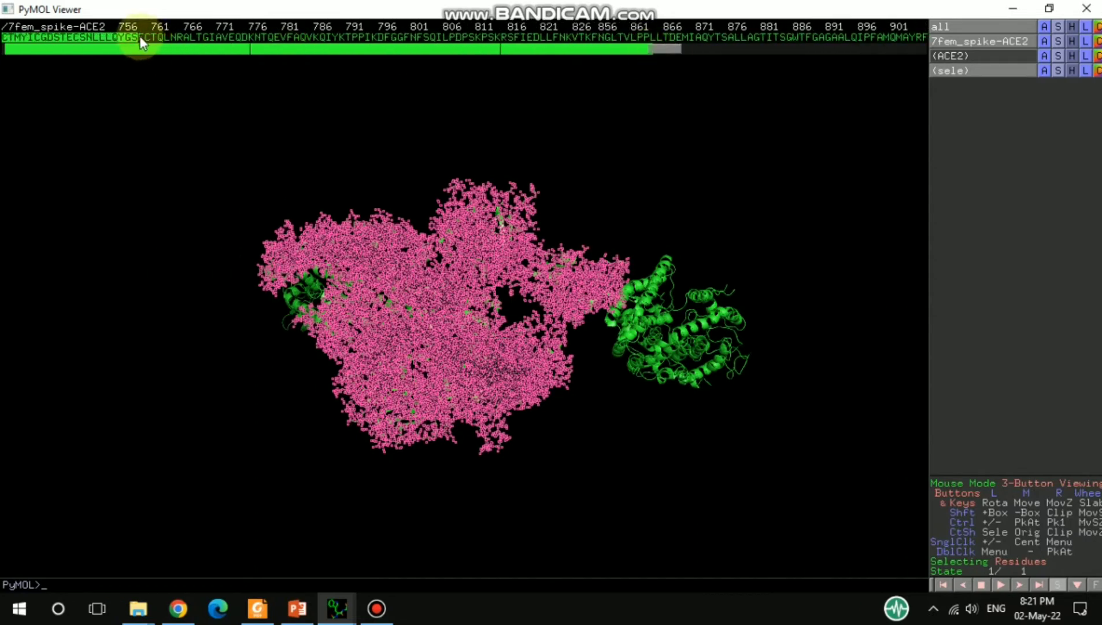
left_click_drag(144, 36, 848, 34)
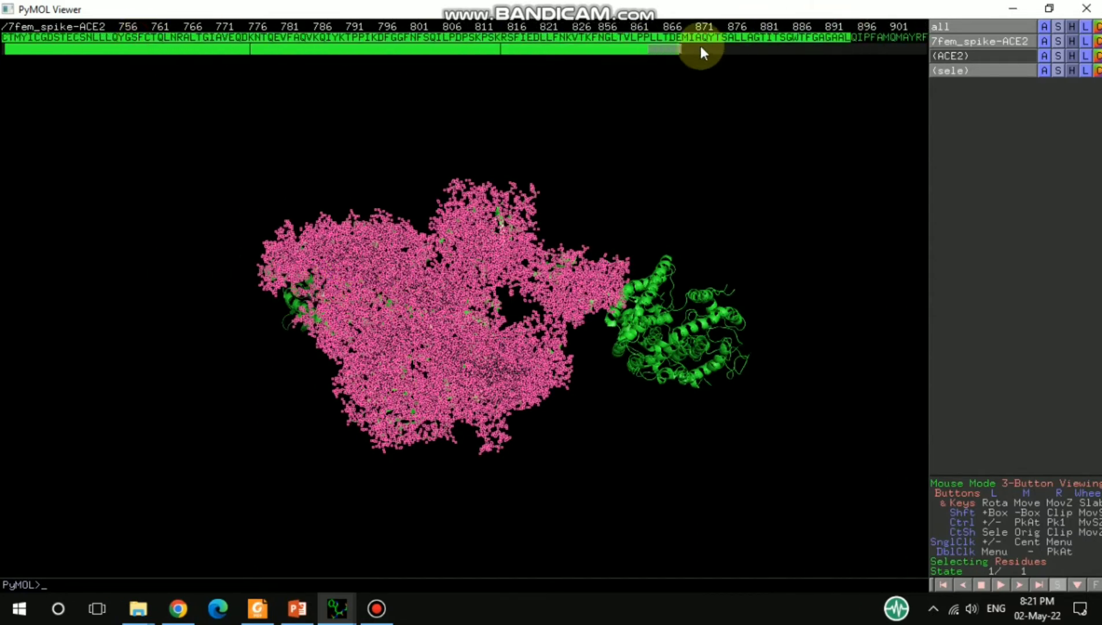
- Extend the spike selection from residue 895 through the end of chain C, including its NAG residues
left_click_drag(660, 52, 685, 52)
left_click_drag(107, 43, 837, 41)
left_click_drag(911, 35, 917, 35)
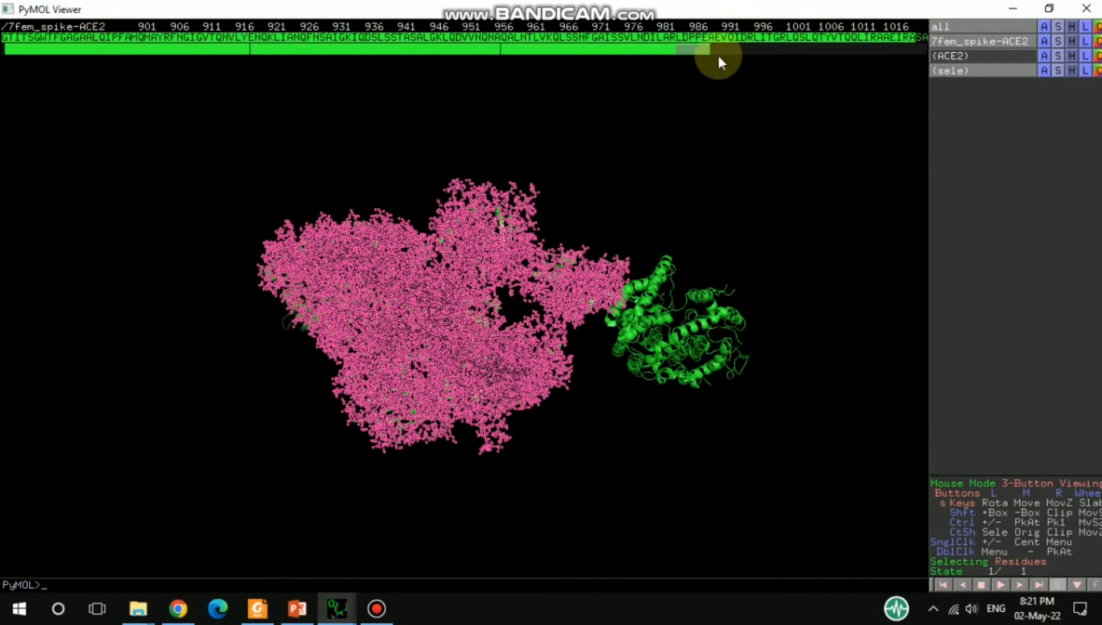
left_click_drag(696, 50, 725, 55)
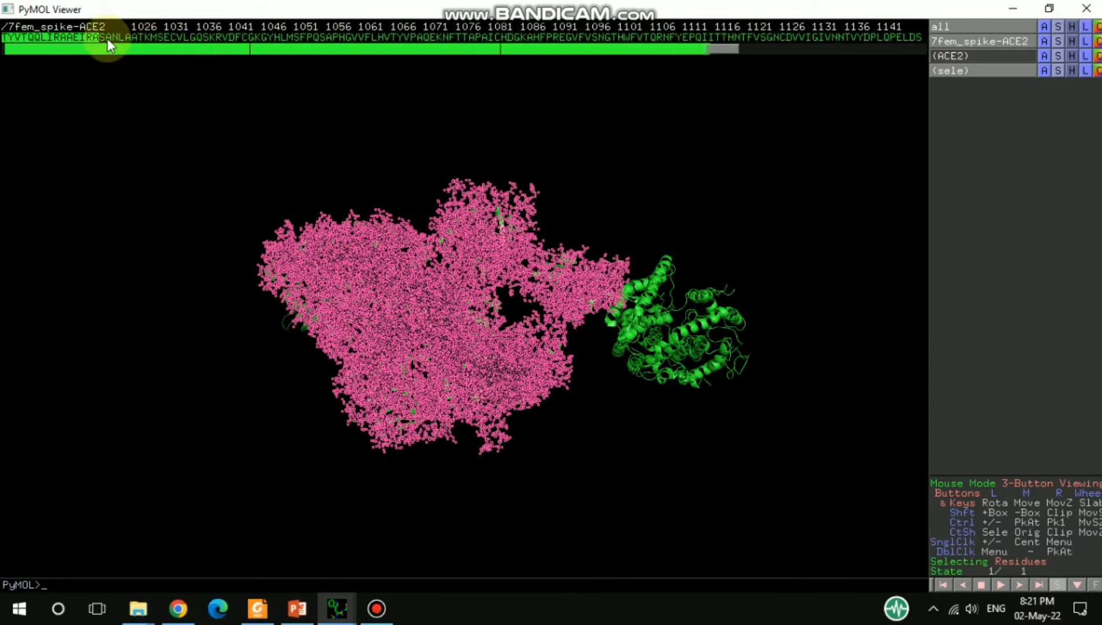
left_click_drag(107, 38, 913, 38)
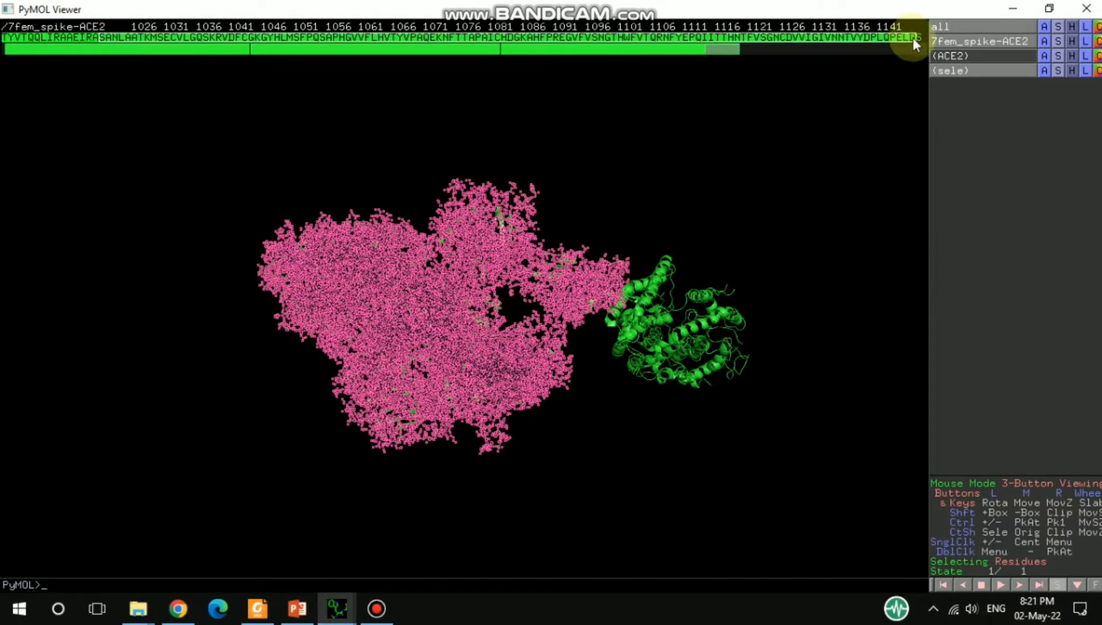
left_click_drag(727, 45, 740, 52)
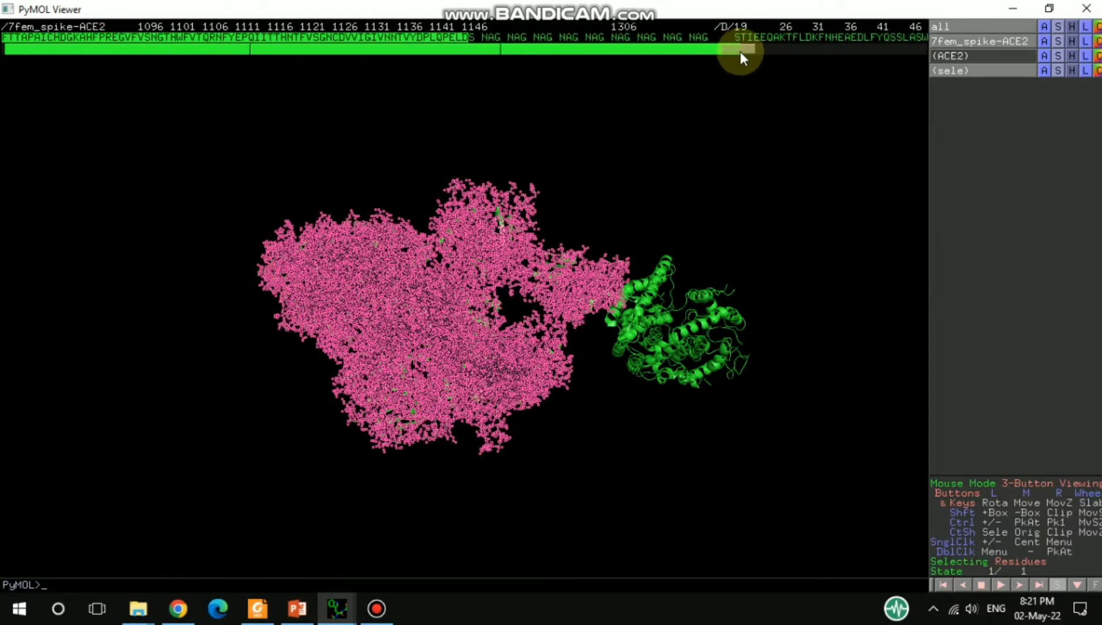
left_click_drag(469, 37, 697, 40)
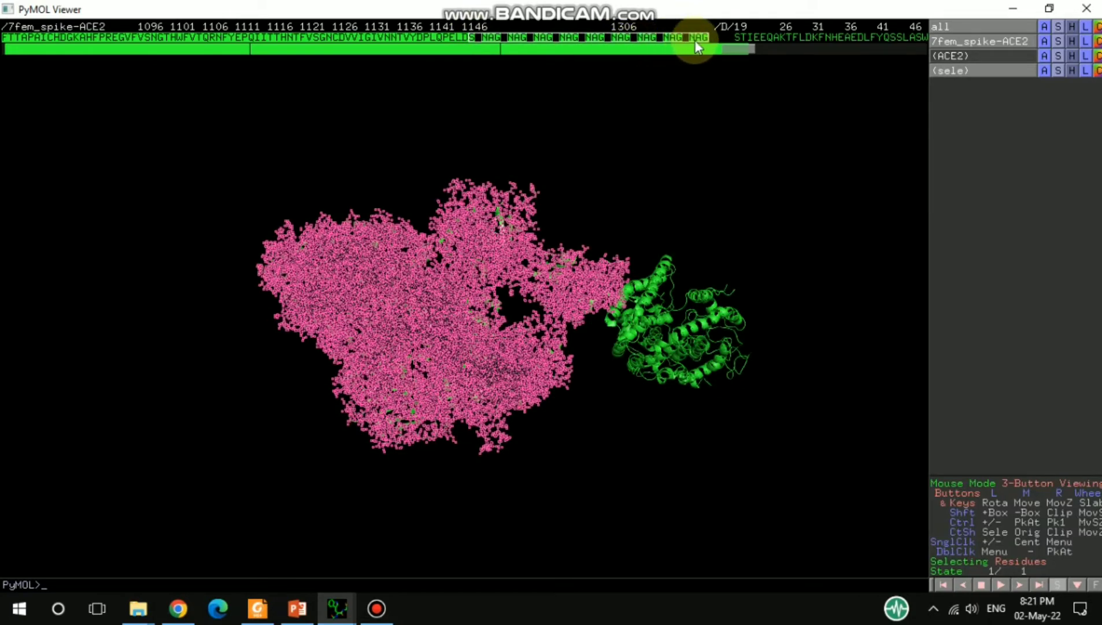
- Toggle the trailing NAG residues of chain C off and back into the spike selection so that all are included
left_click_drag(457, 264, 557, 210)
left_click_drag(715, 55, 520, 49)
left_click_drag(444, 294, 434, 265)
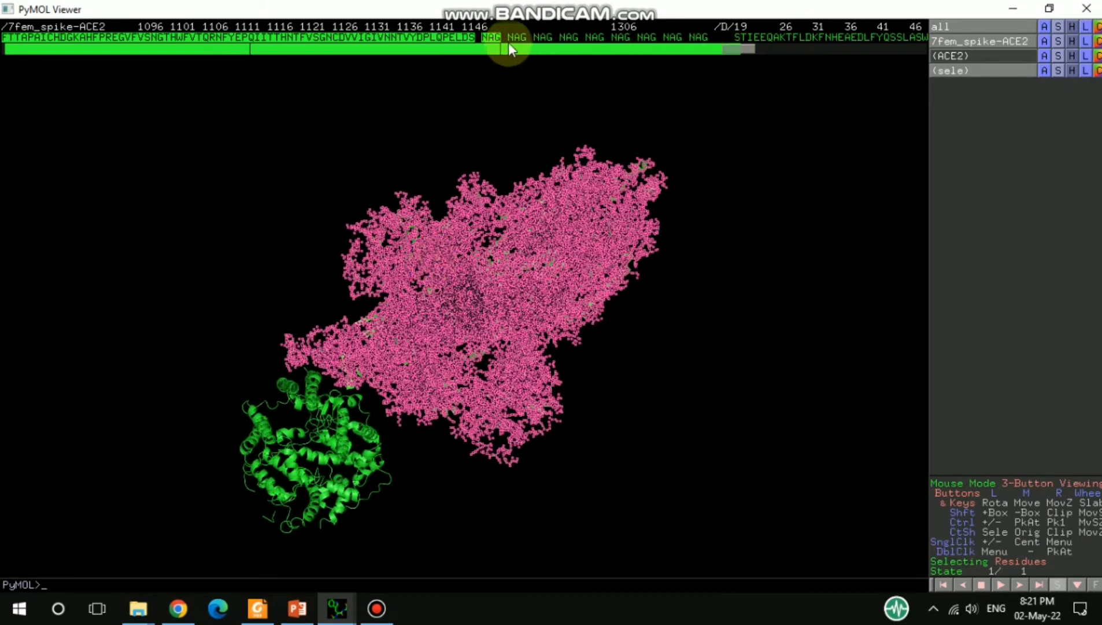
left_click_drag(512, 35, 708, 44)
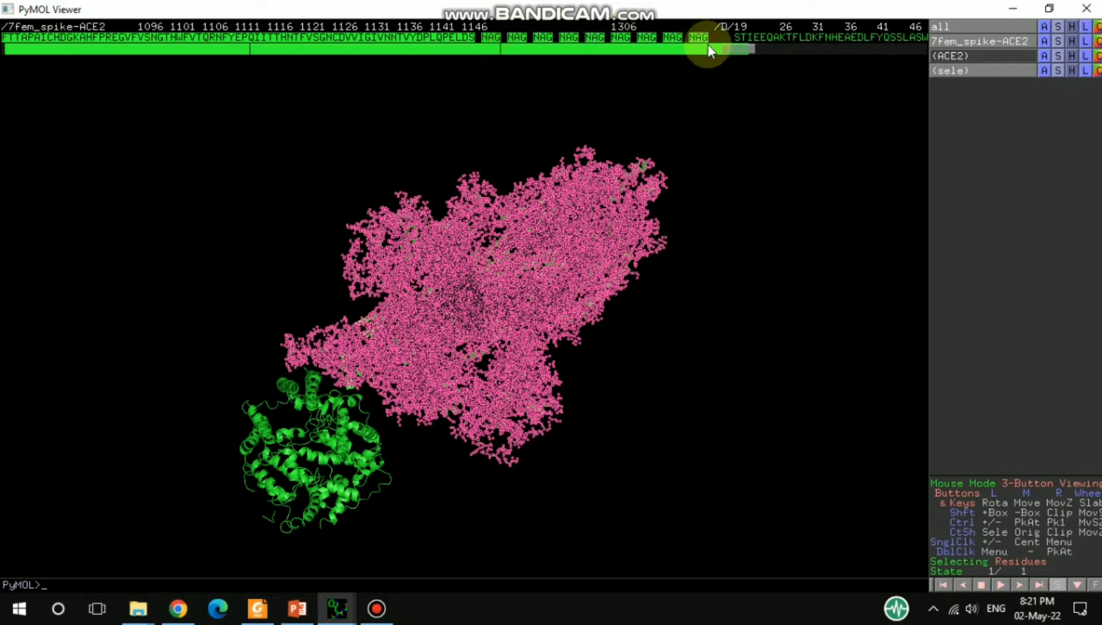
- Rename the sele selection to Spike and clear its highlighting in the structure
left_click(1045, 70)
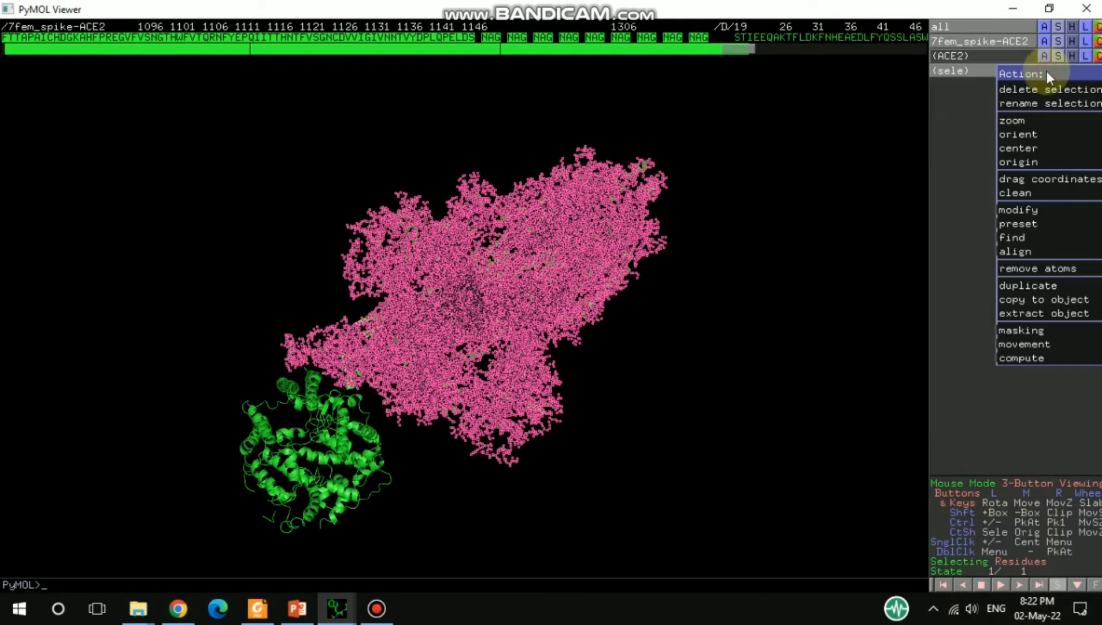
left_click(1044, 103)
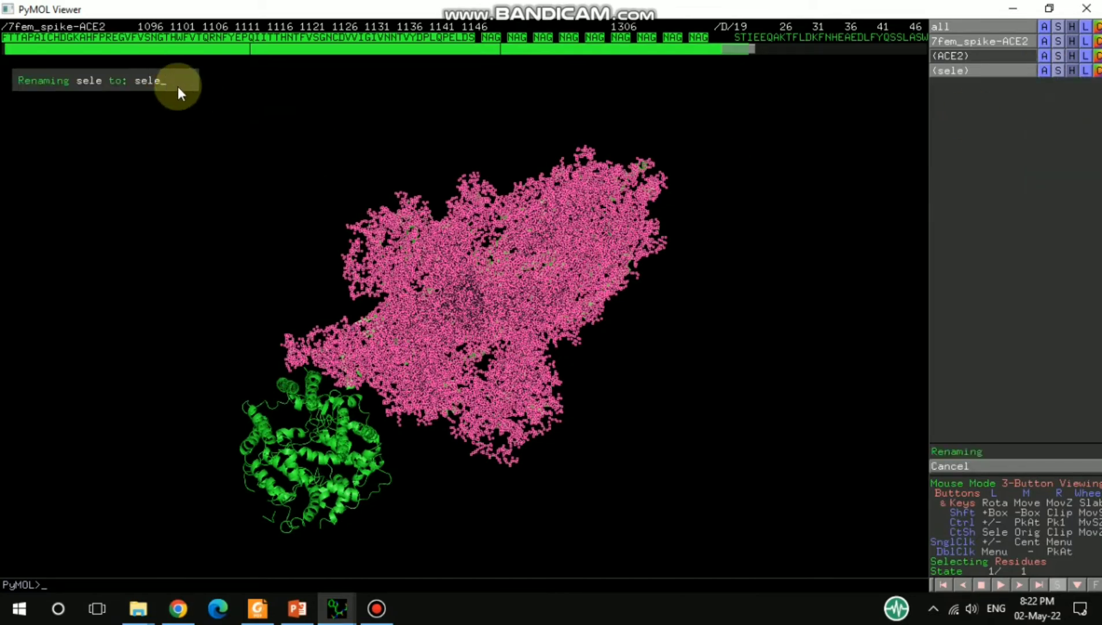
key("BackSpace")
key("BackSpace")
key("BackSpace")
key("BackSpace")
type("S")
key("Return")
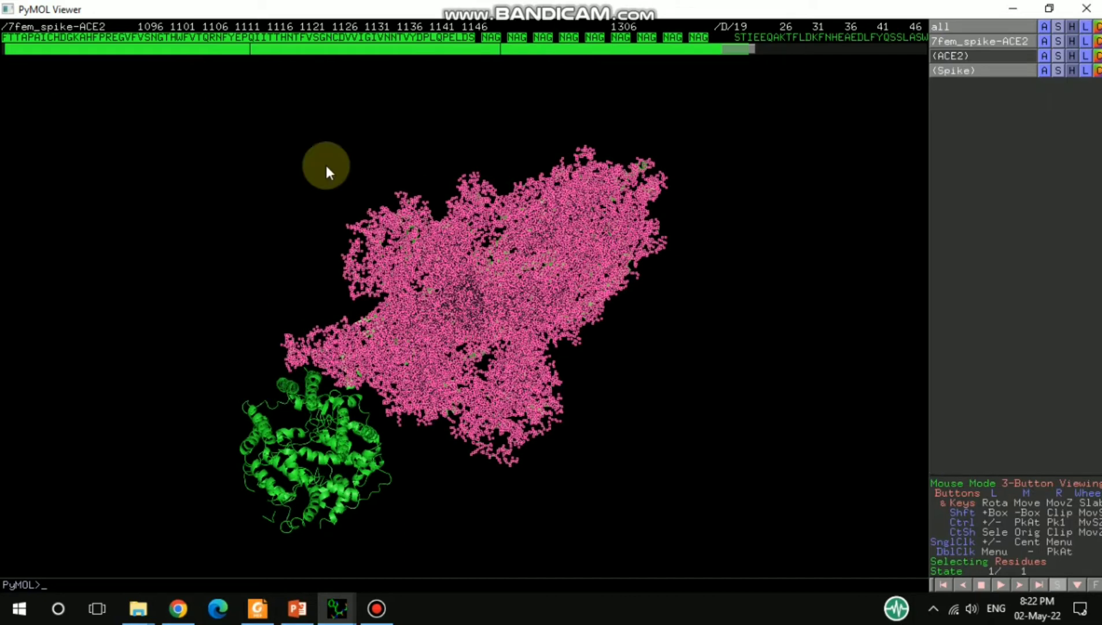
left_click(694, 128)
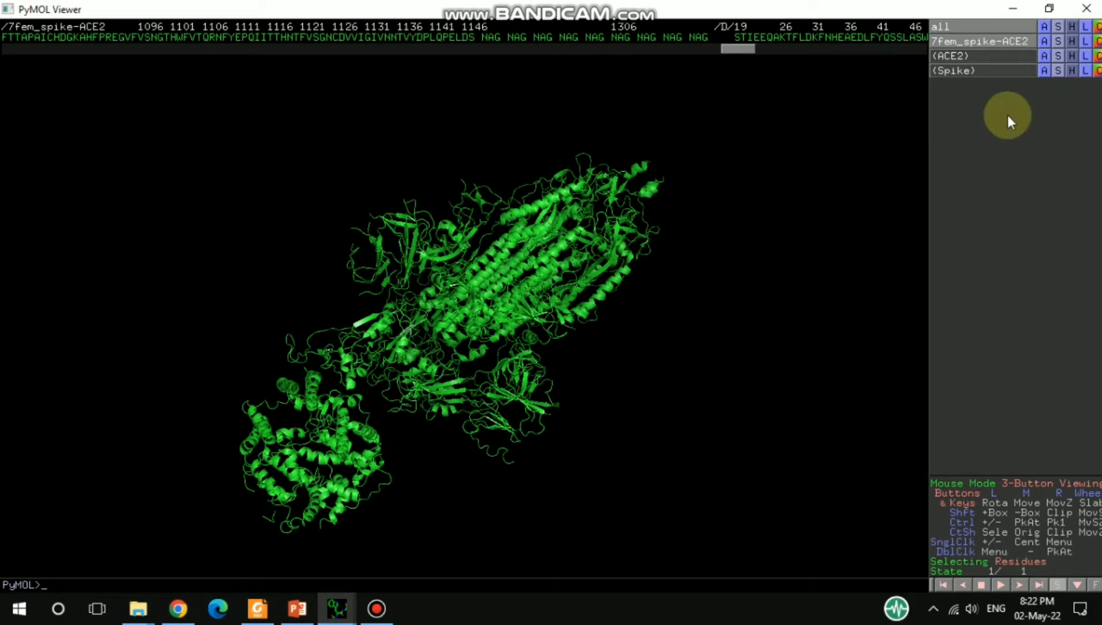
- Color the Spike selection firebrick to distinguish it from ACE2 and inspect the contact region
left_click(1099, 72)
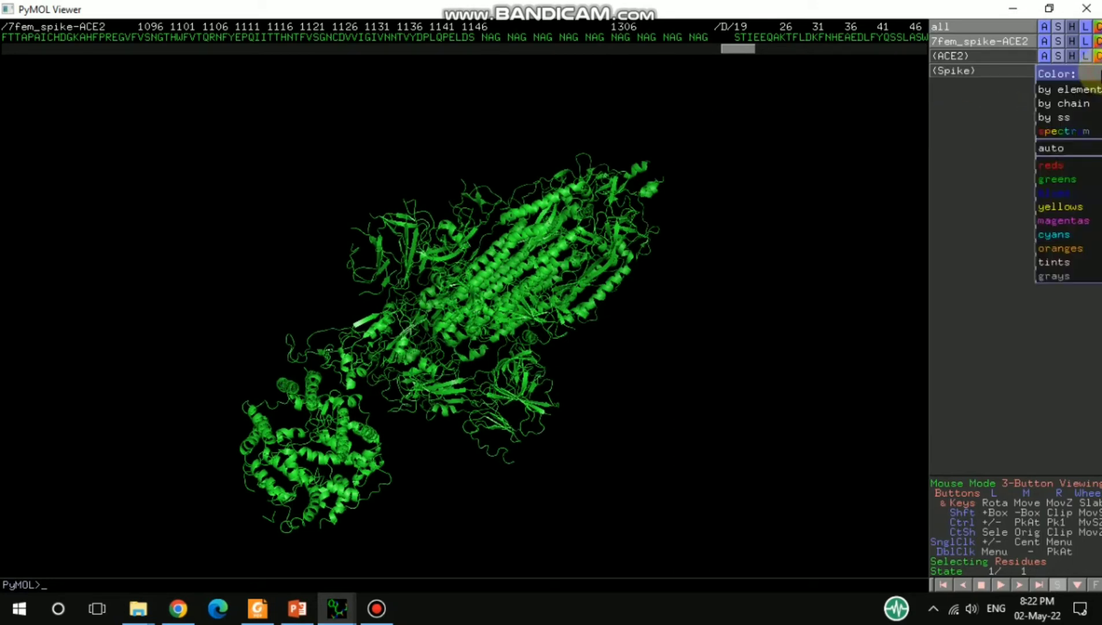
mouse_move(1081, 167)
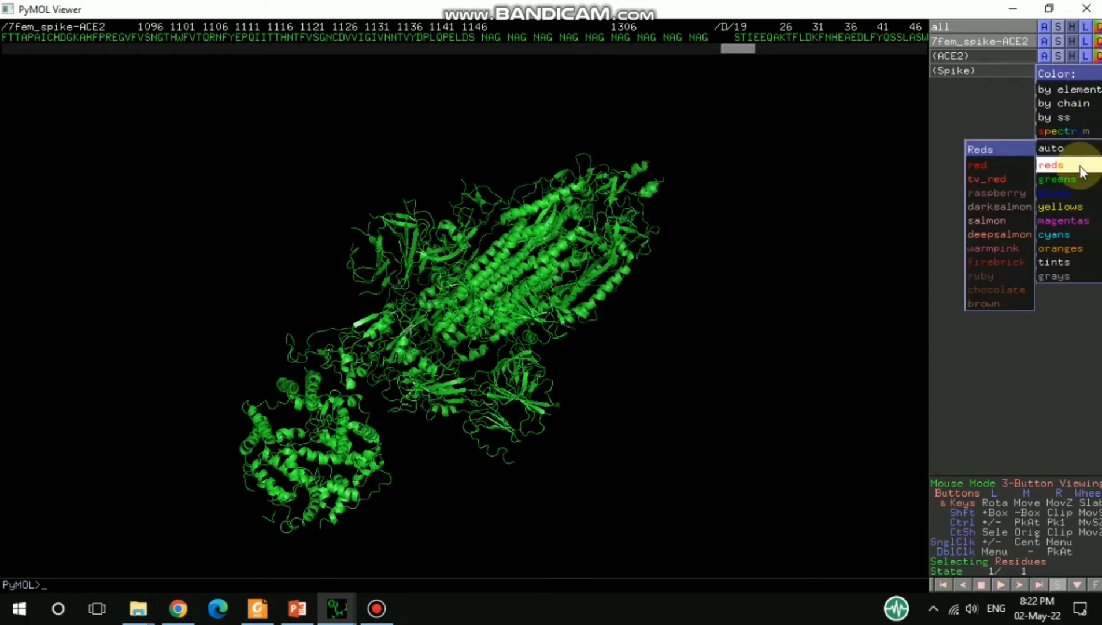
left_click(1014, 261)
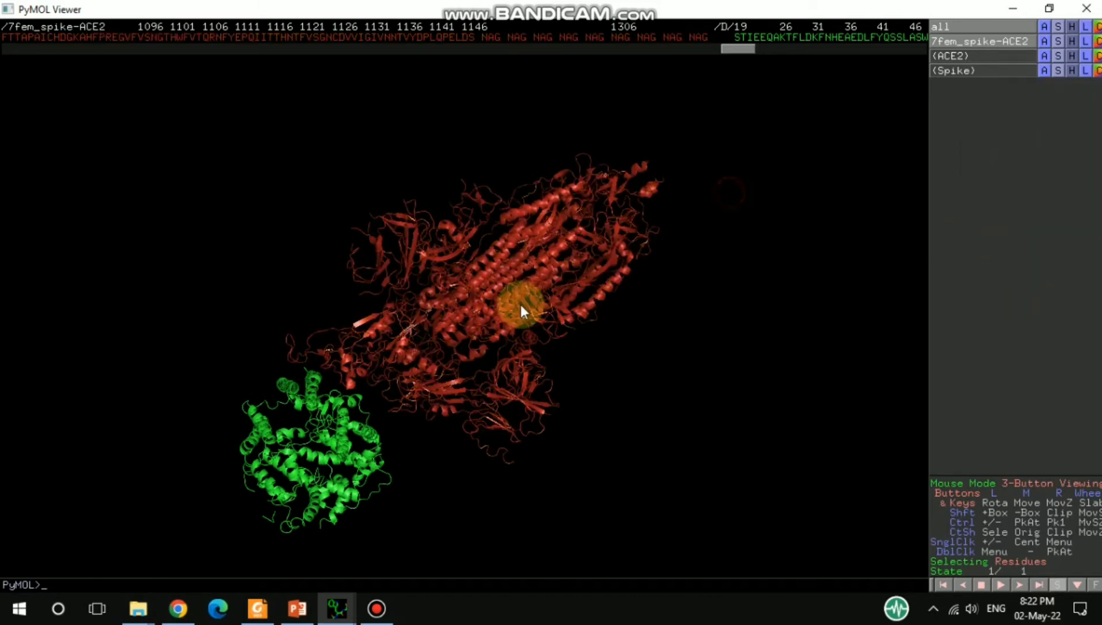
left_click_drag(520, 305, 466, 426)
left_click_drag(356, 414, 412, 352)
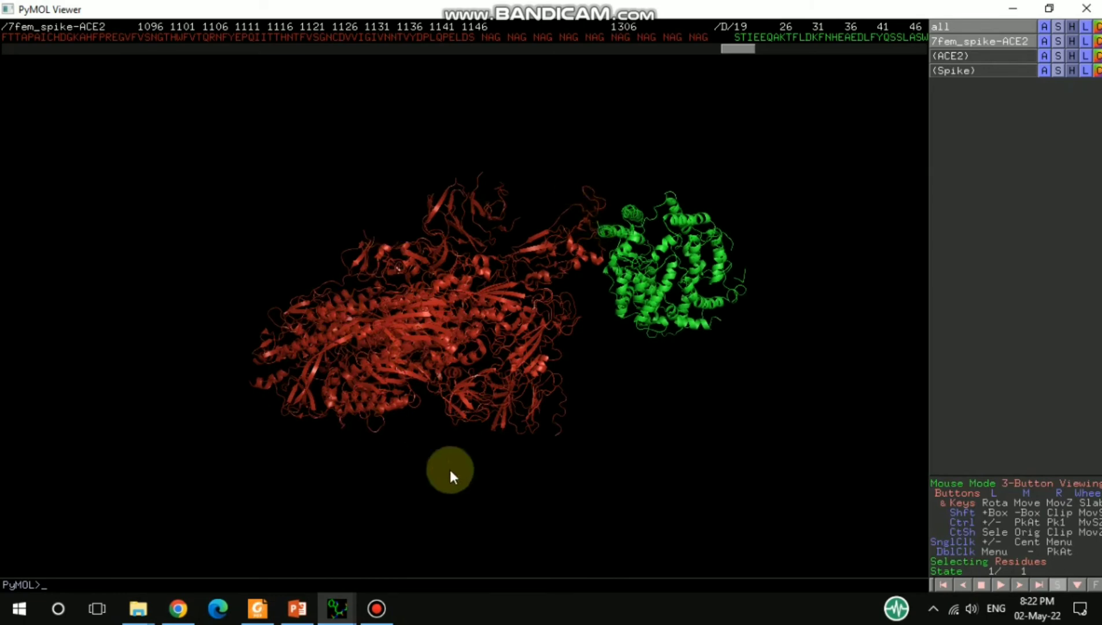
left_click_drag(562, 324, 535, 322)
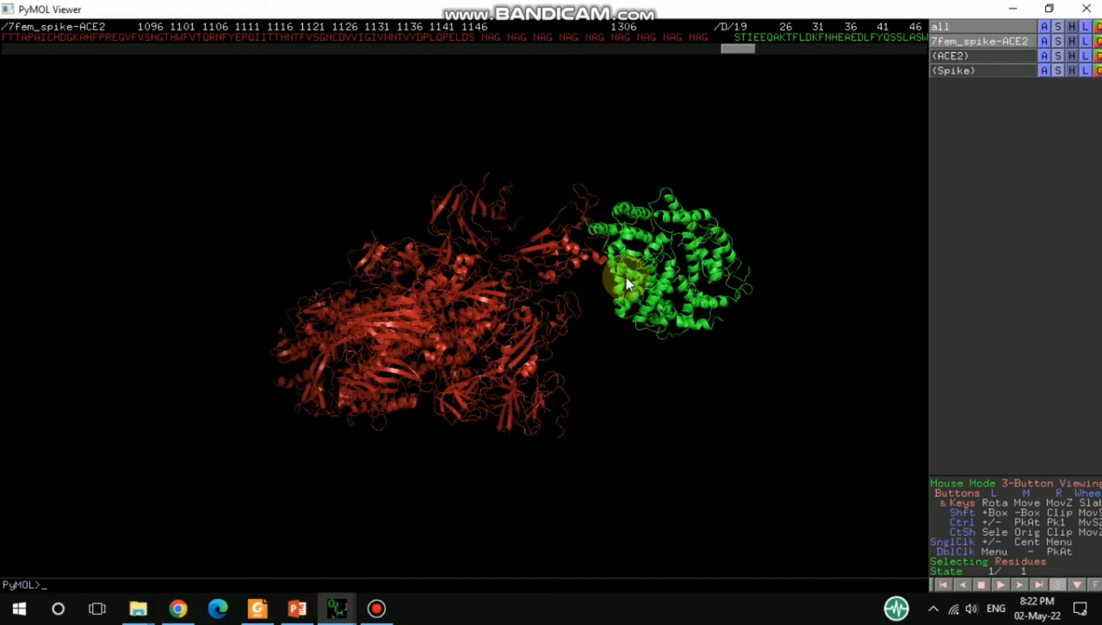
- Switch to Chrome and examine the SARS-CoV-2 spike to ACE2 residue contact map on page 6 of the Spike–ACE2 interaction PDF
left_click(178, 607)
scroll(457, 362, "up", 3)
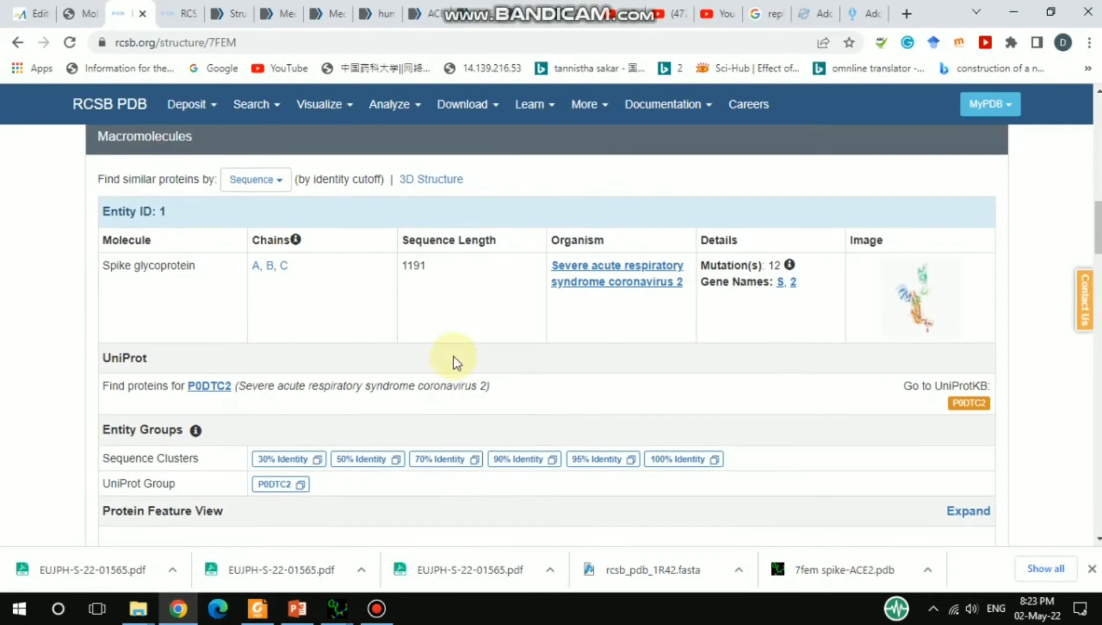
scroll(457, 363, "down", 7)
scroll(457, 363, "up", 10)
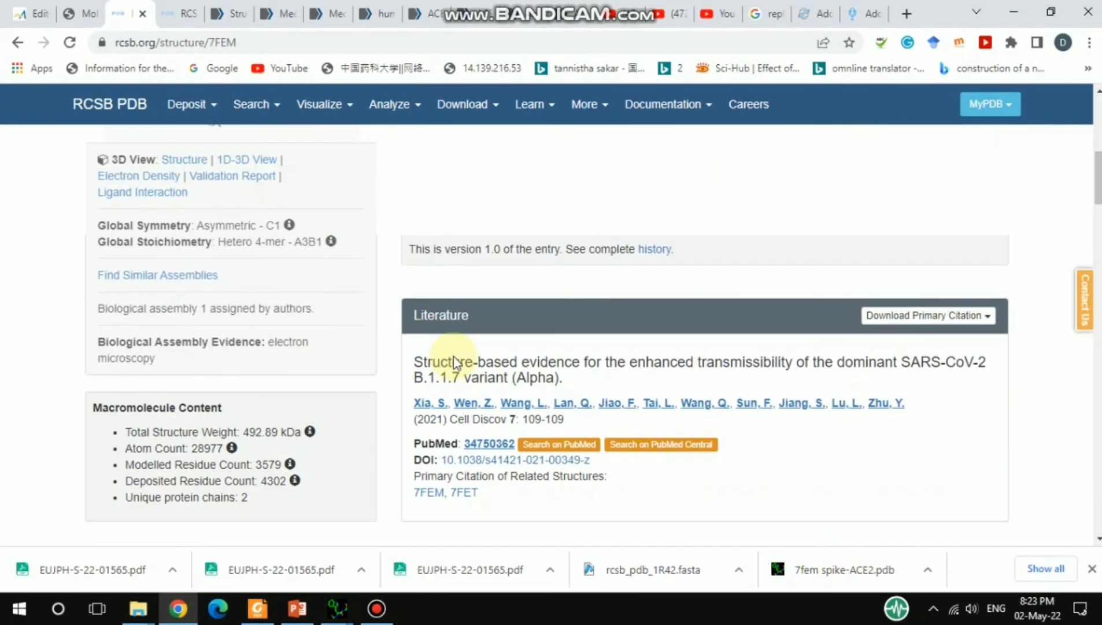
scroll(457, 362, "down", 1)
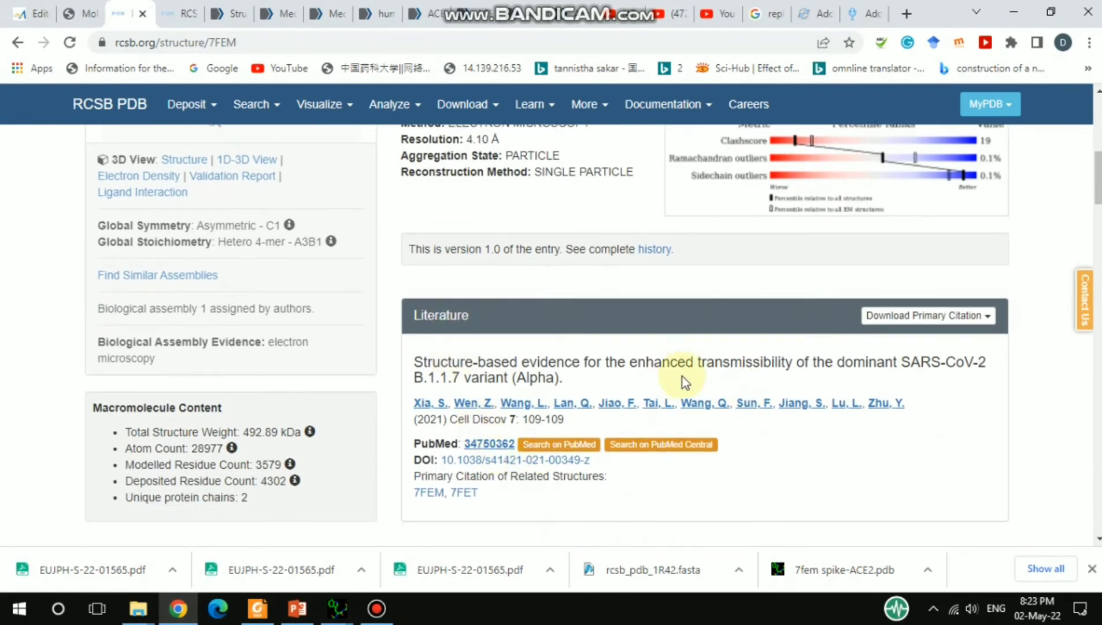
left_click(87, 11)
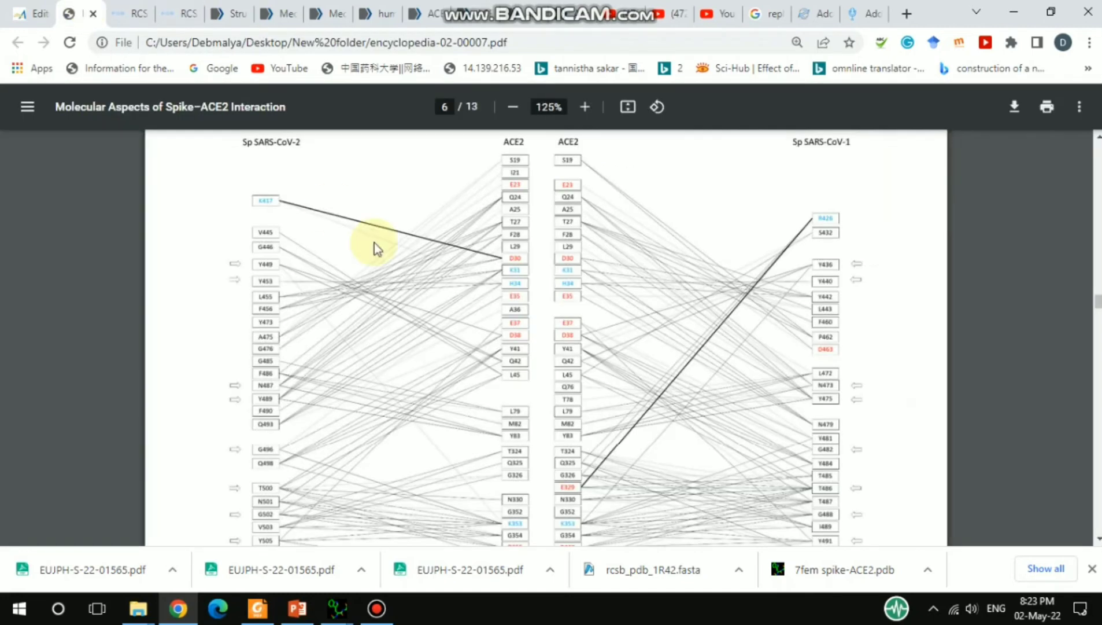
scroll(474, 263, "up", 3)
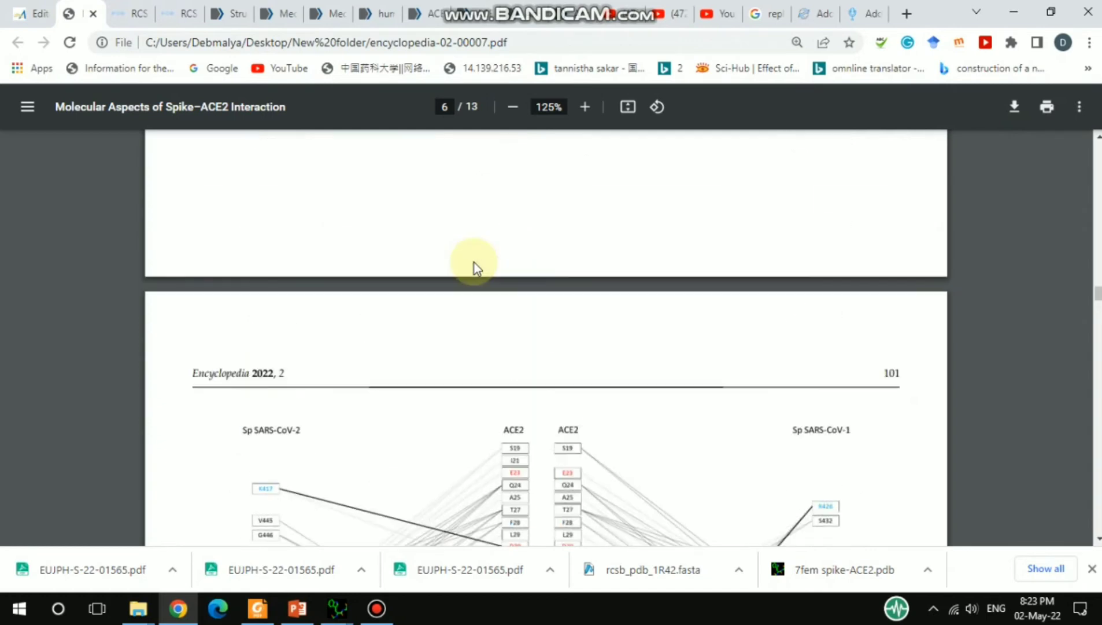
scroll(475, 263, "down", 3)
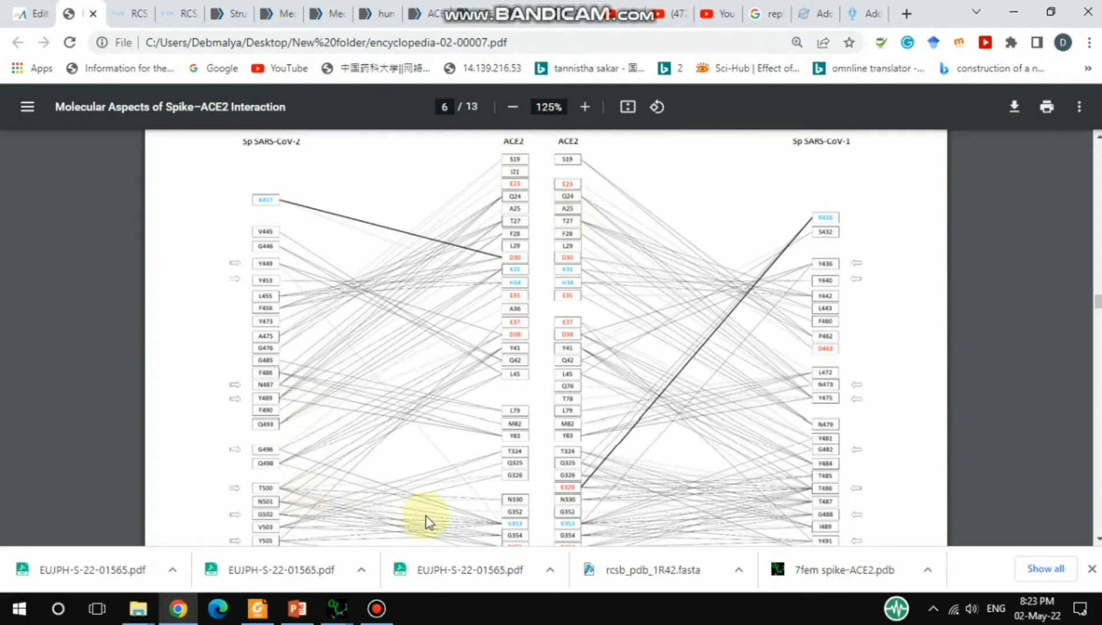
- Switch back to PyMOL and start a new selection with spike chain A residues K417, V445, G446, Y451, L455 and F456
mouse_move(334, 608)
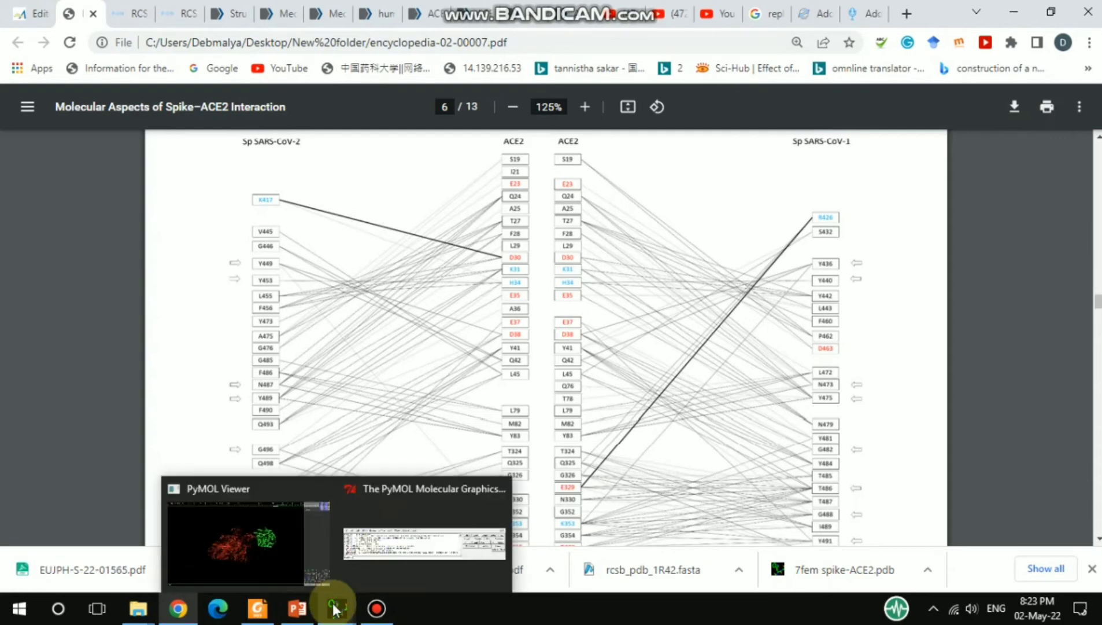
left_click(266, 559)
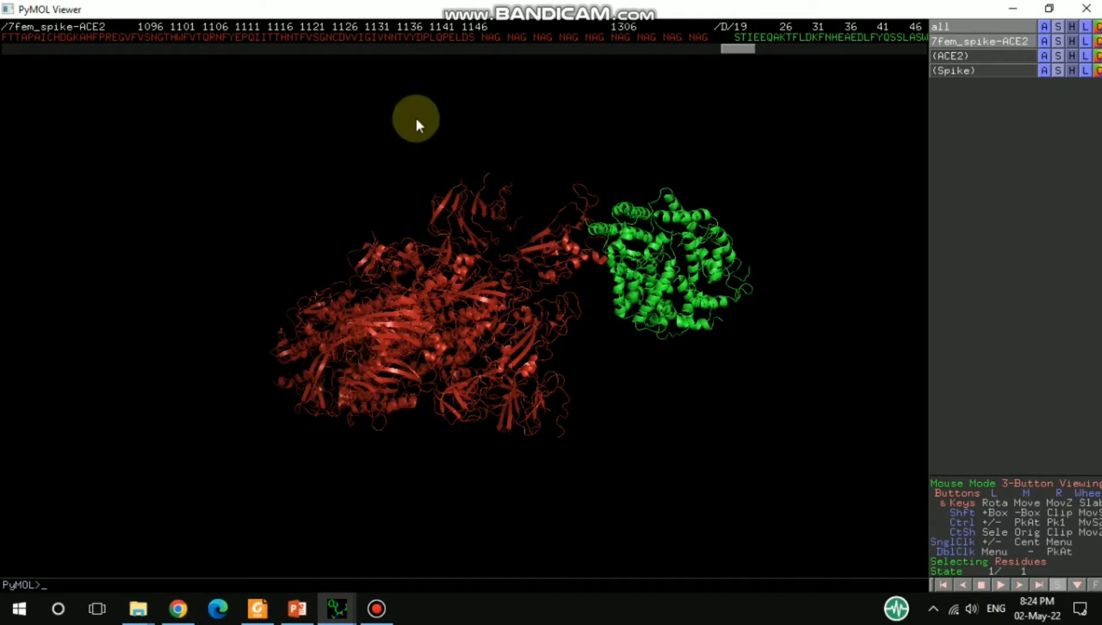
left_click_drag(734, 48, 7, 52)
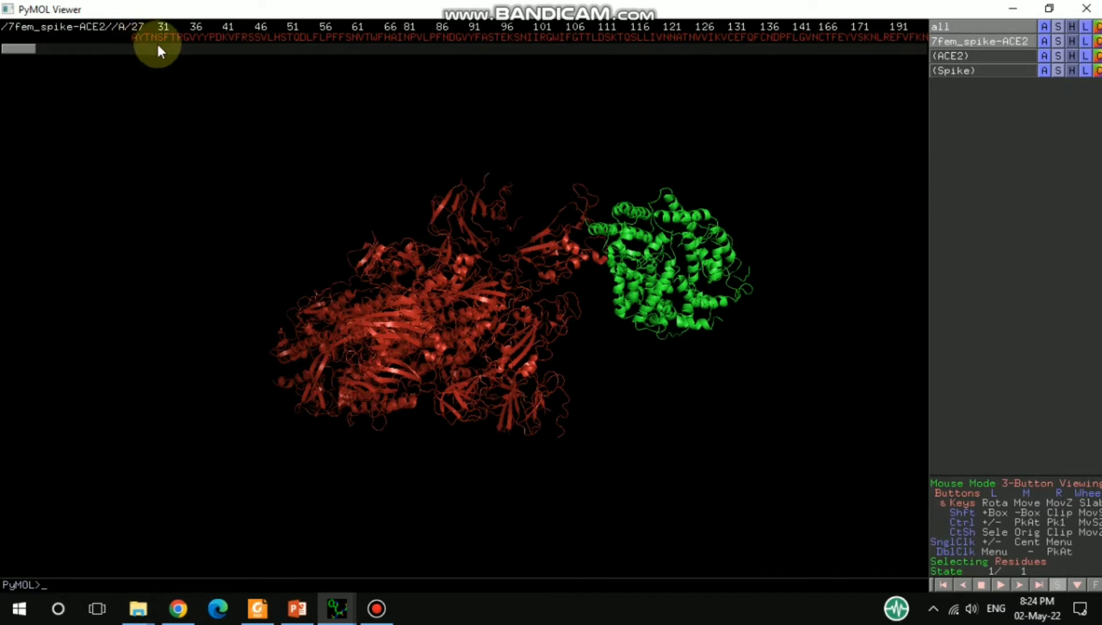
left_click_drag(42, 50, 105, 63)
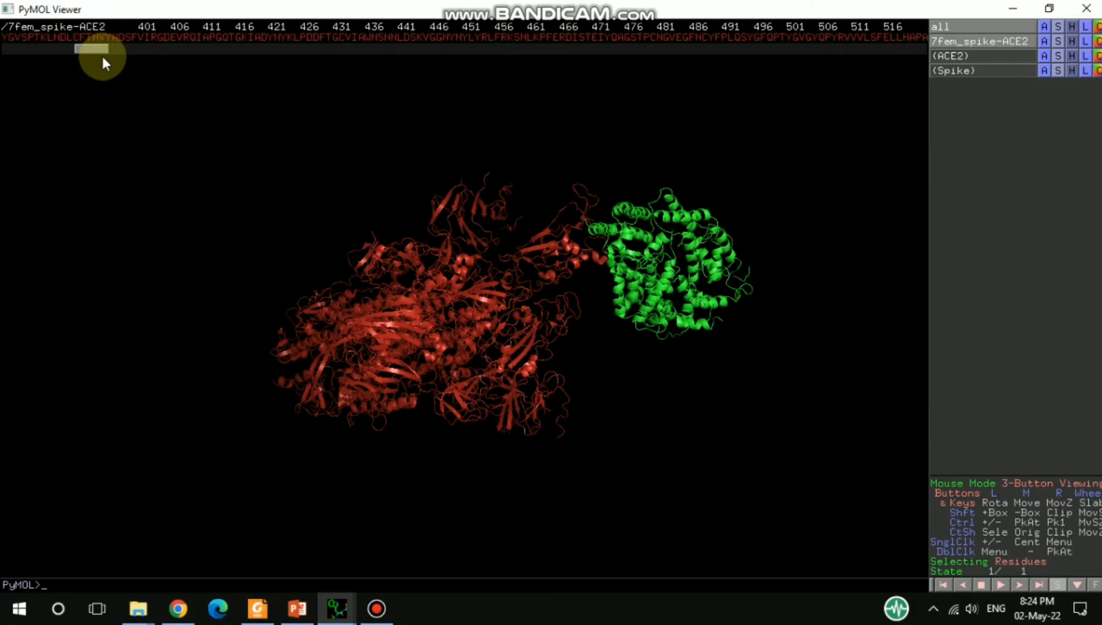
left_click(245, 37)
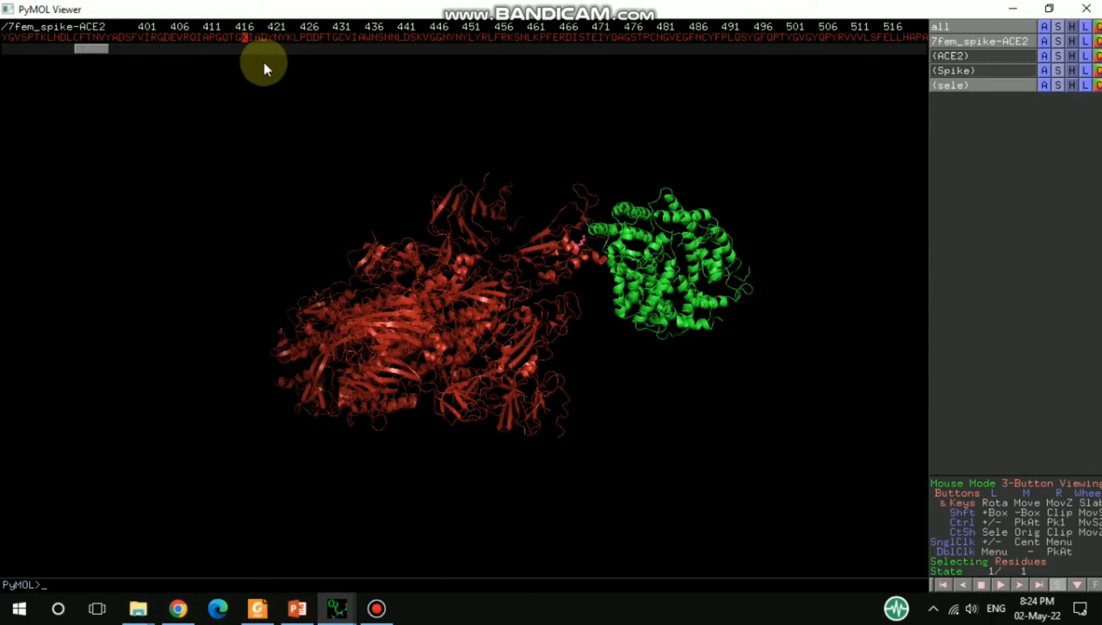
left_click(423, 37)
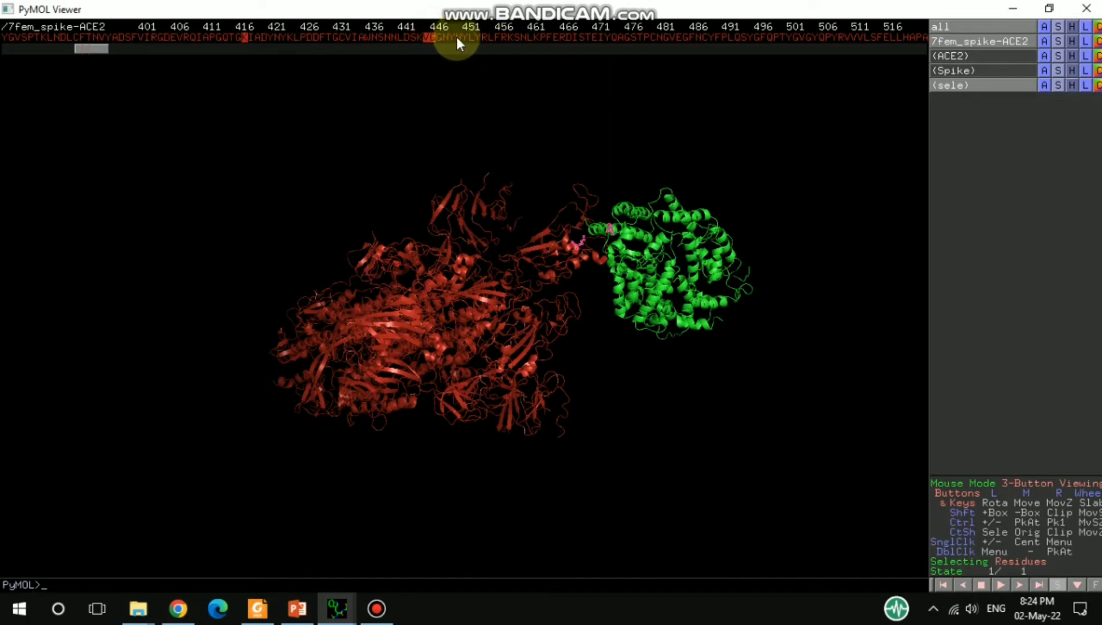
left_click(464, 37)
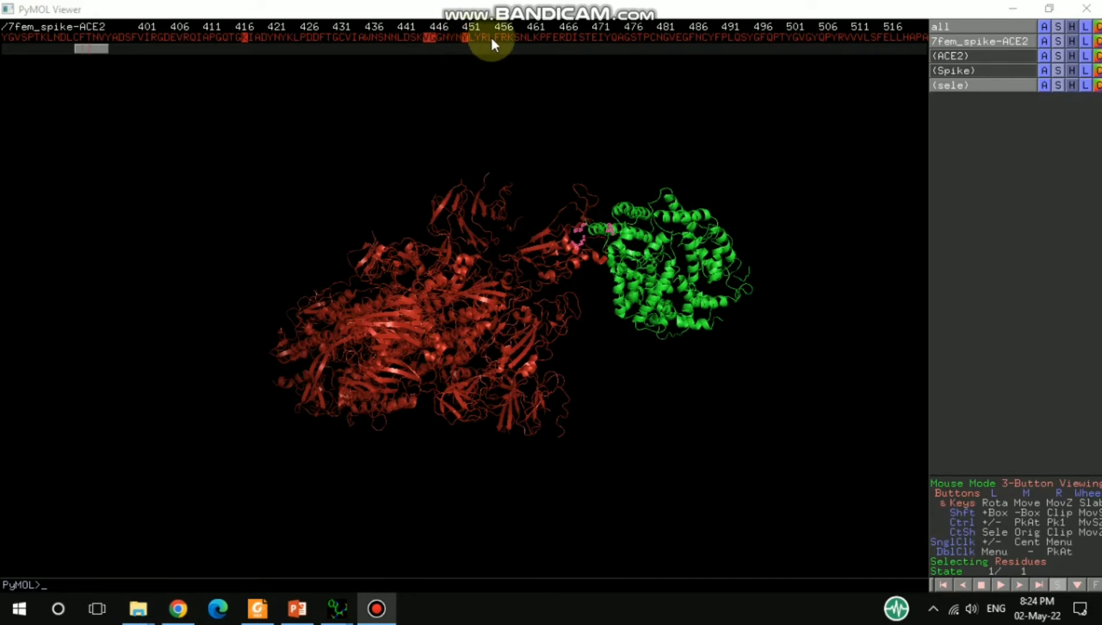
left_click(490, 37)
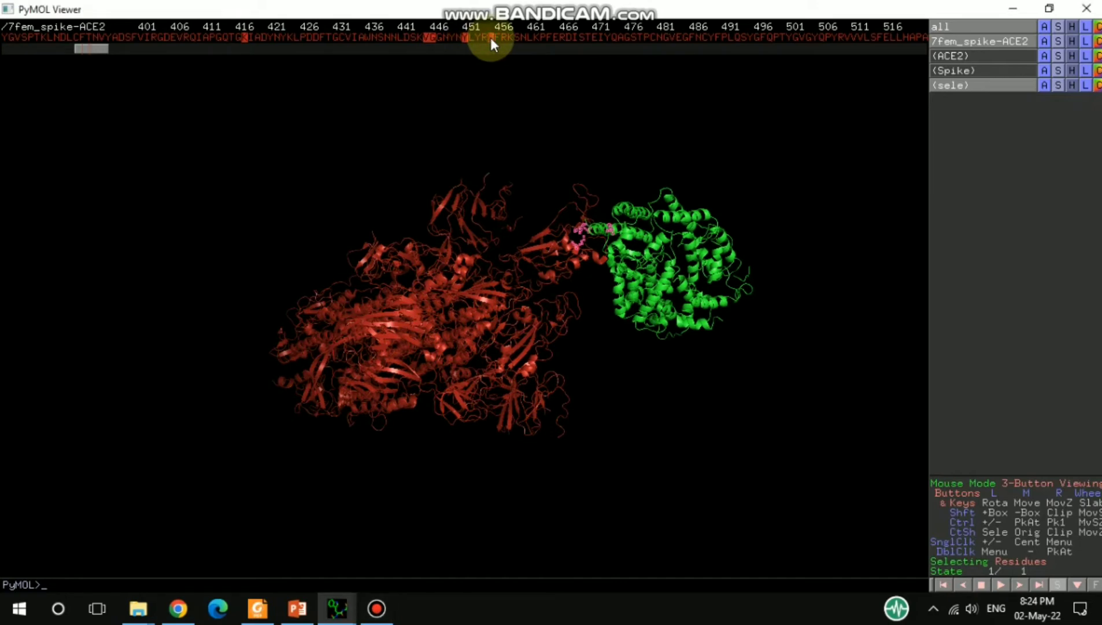
left_click(498, 38)
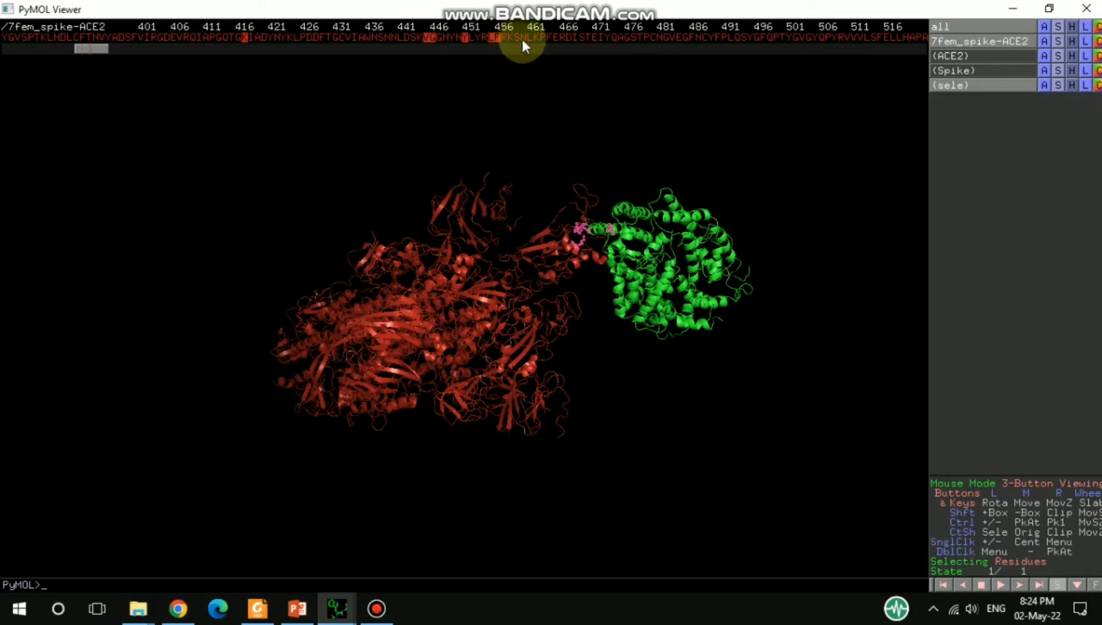
- Add chain A residues Y473, A475, G476, G485, F486 and N487 to the interface selection
left_click(607, 37)
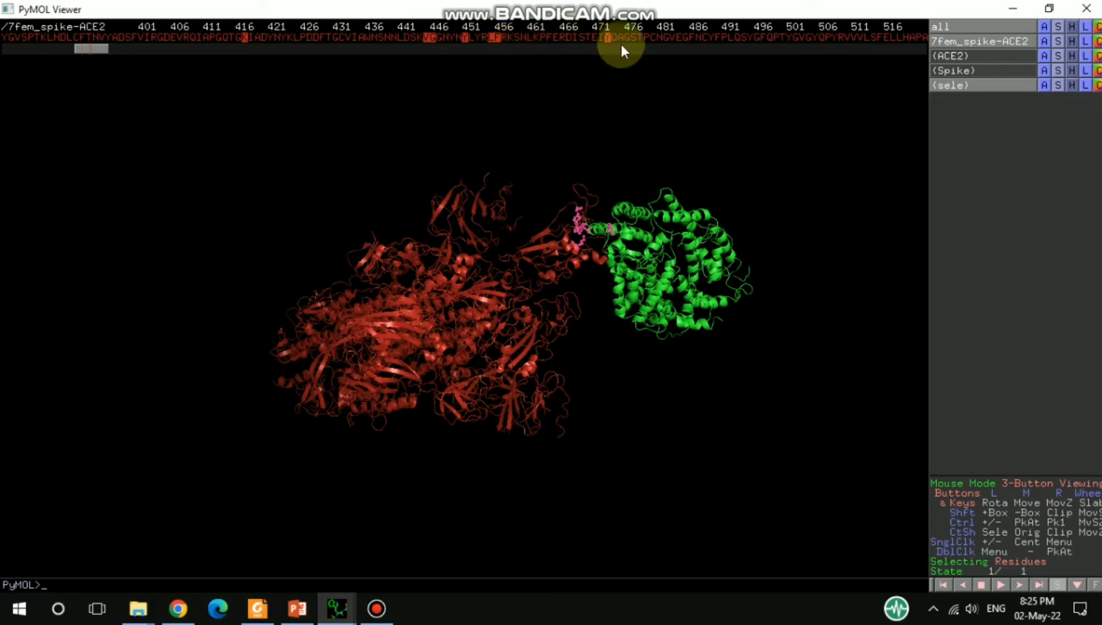
left_click(622, 38)
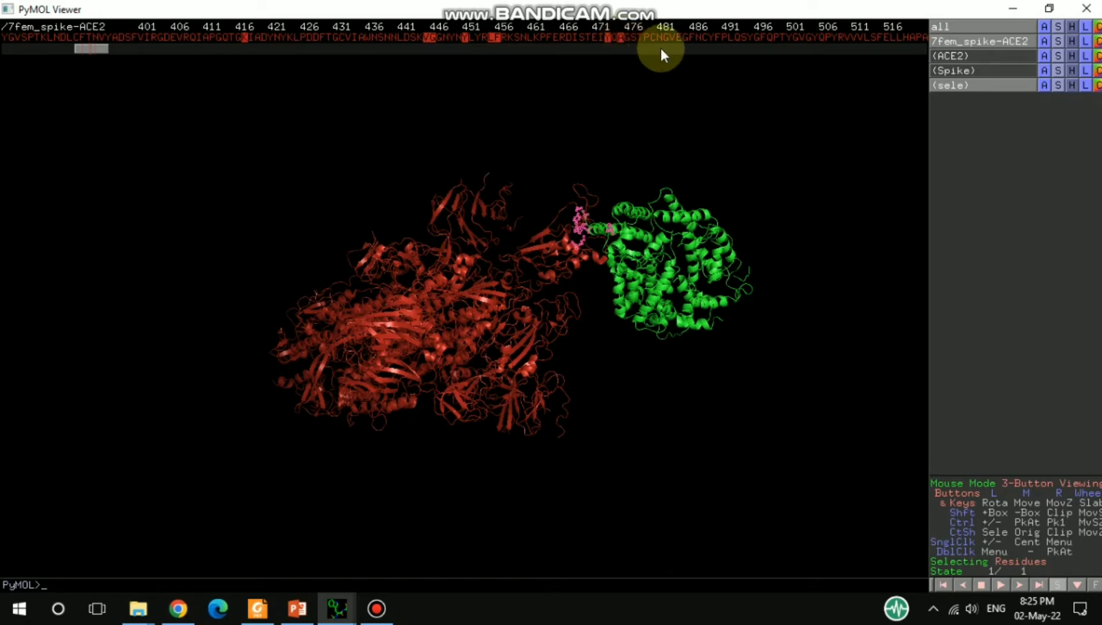
left_click(627, 36)
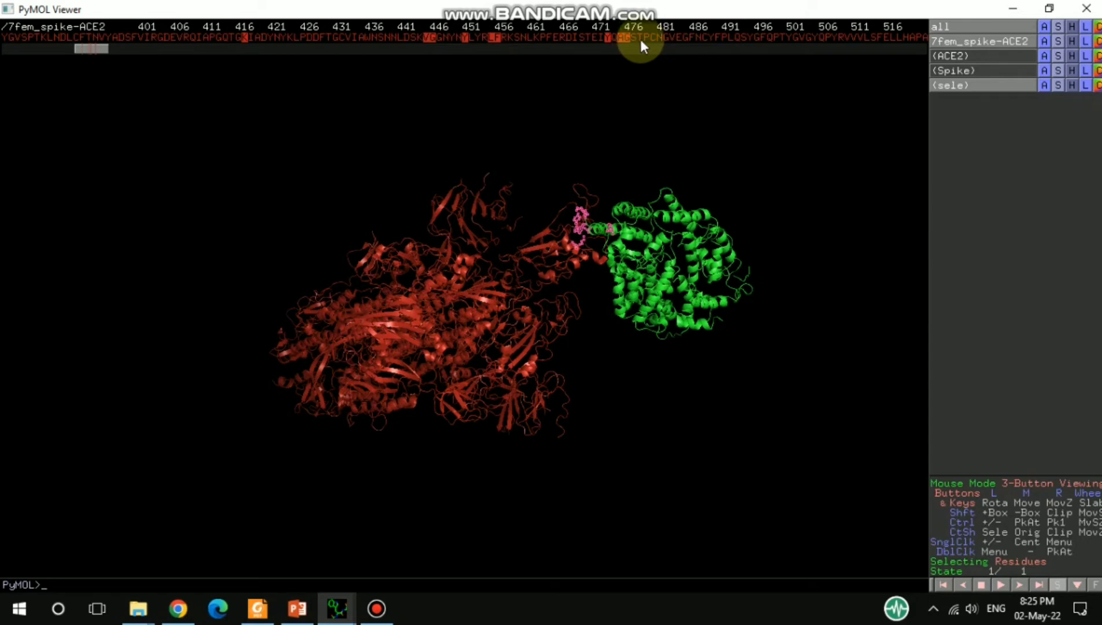
left_click(686, 37)
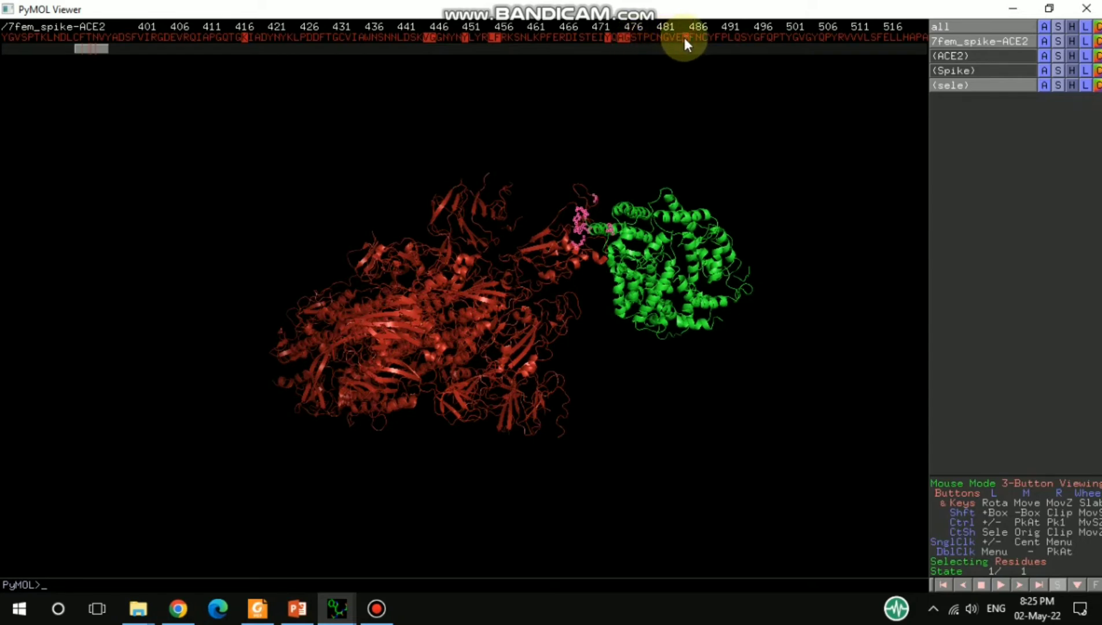
left_click(692, 38)
left_click(698, 38)
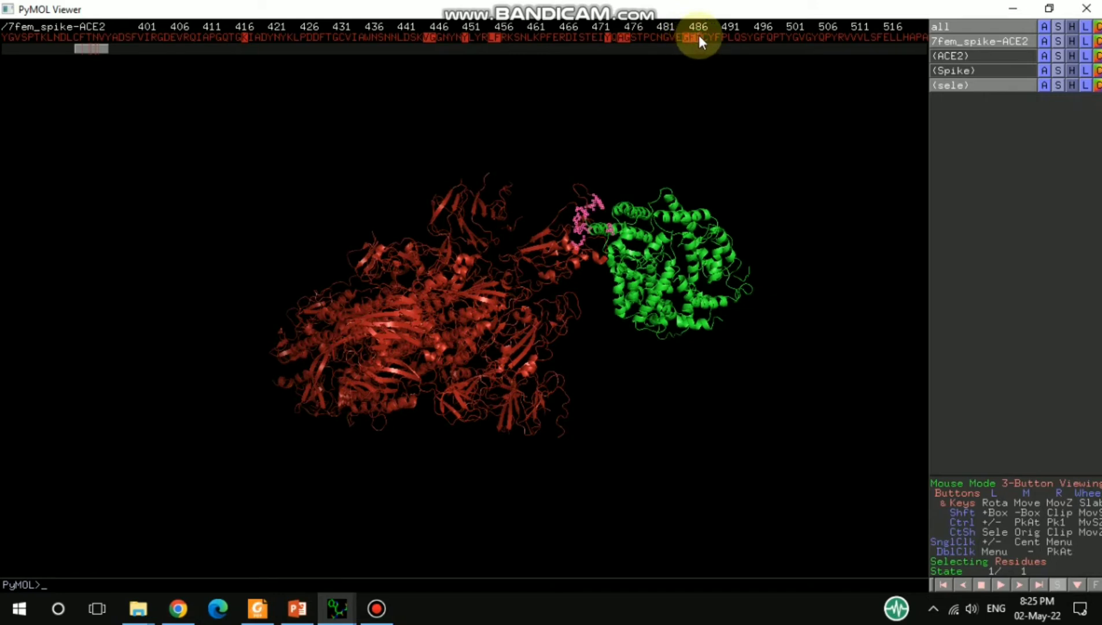
- Extend the interface selection with chain A residues Y489, F490, Q493, G496, Q498, T500 and Y501
left_click(708, 38)
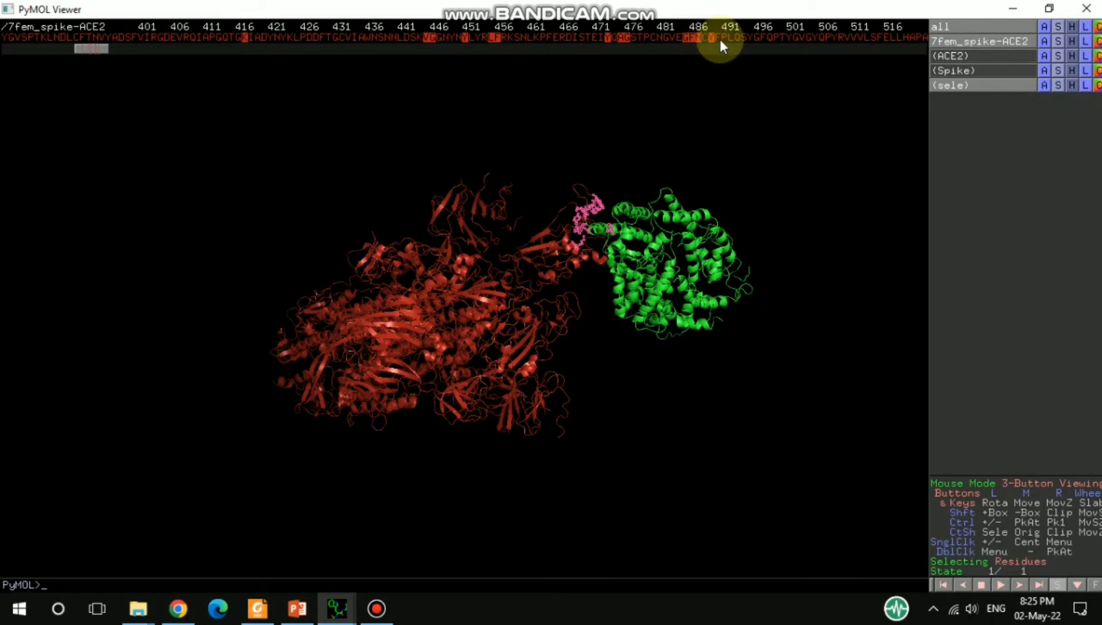
left_click(718, 38)
left_click(740, 40)
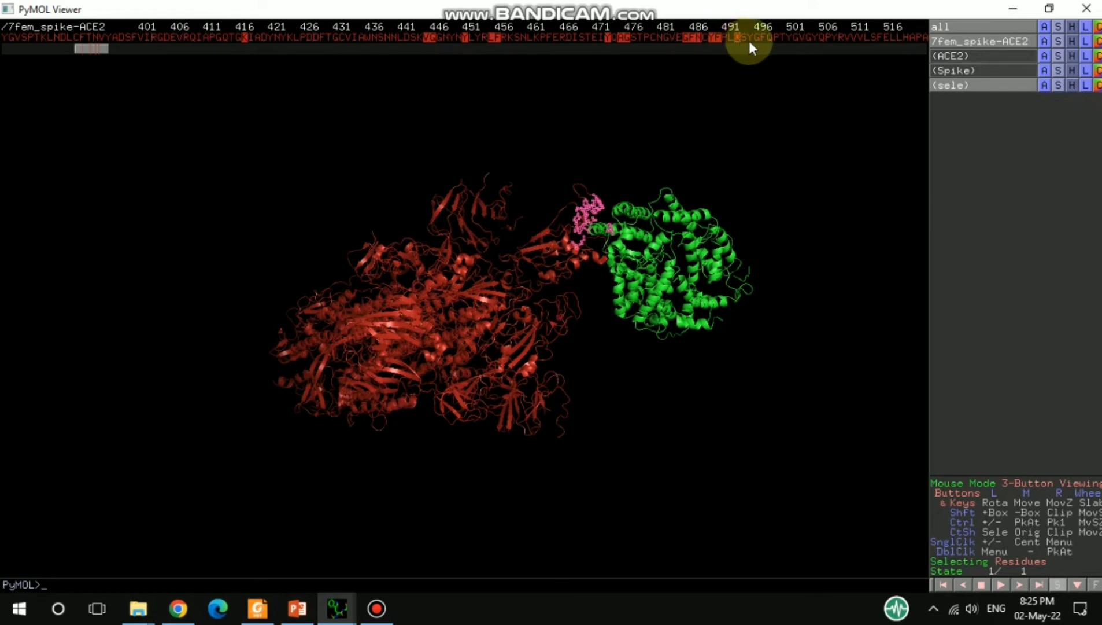
left_click(757, 38)
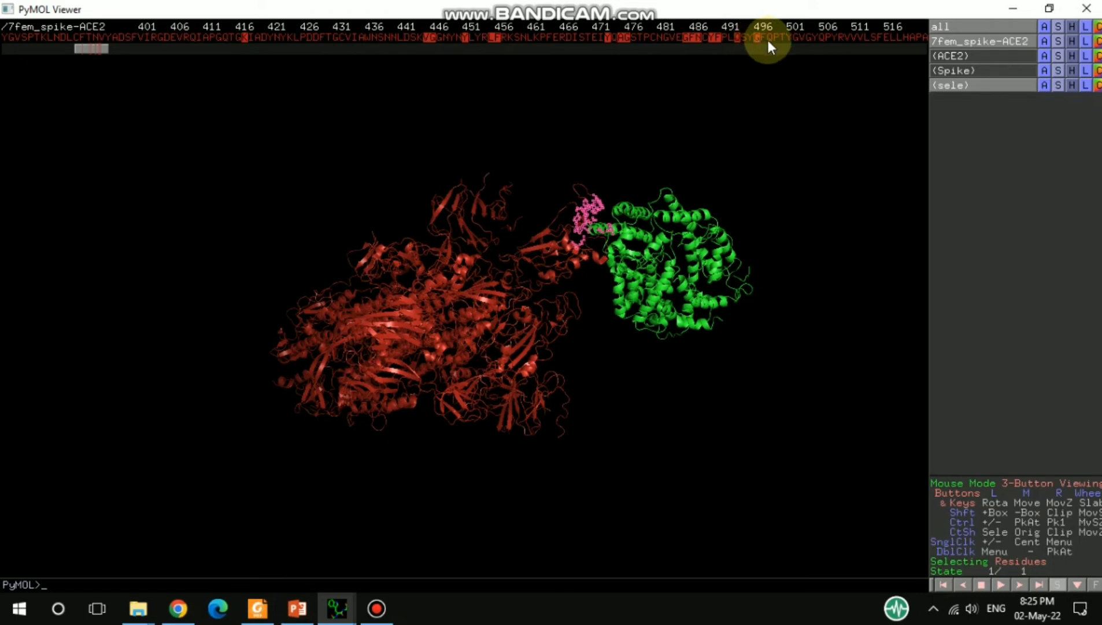
left_click(769, 39)
left_click(789, 37)
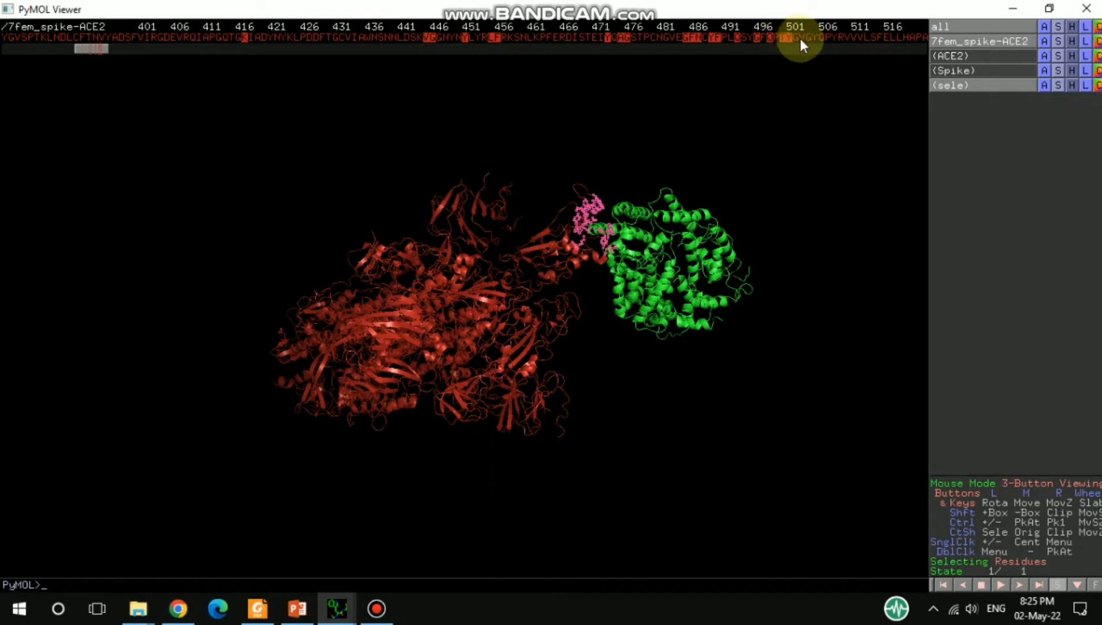
- Add spike chain A residues G502, V503 and Y505 to the interface selection
left_click(797, 38)
left_click(803, 37)
left_click(817, 39)
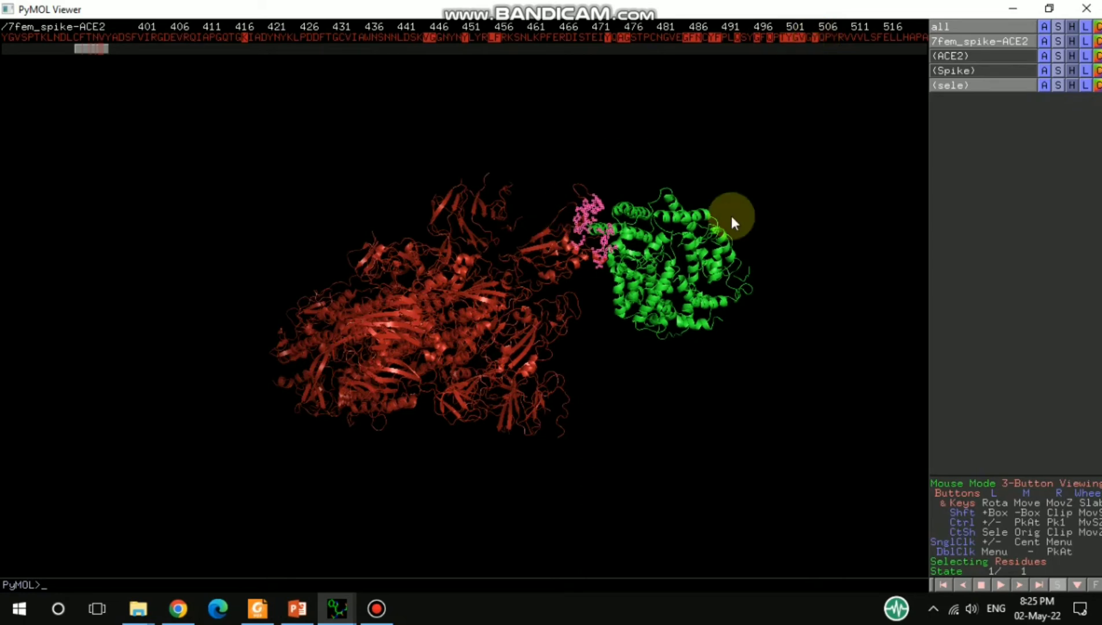
- Rename the sele selection of spike contact residues as spike_interaction
left_click(1045, 86)
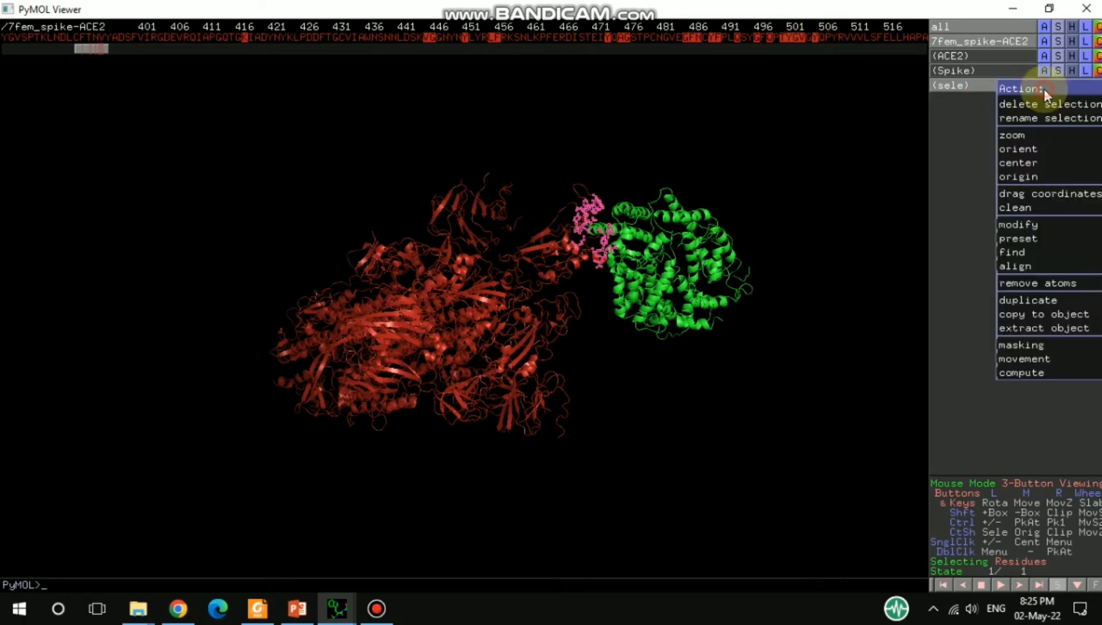
left_click(1041, 119)
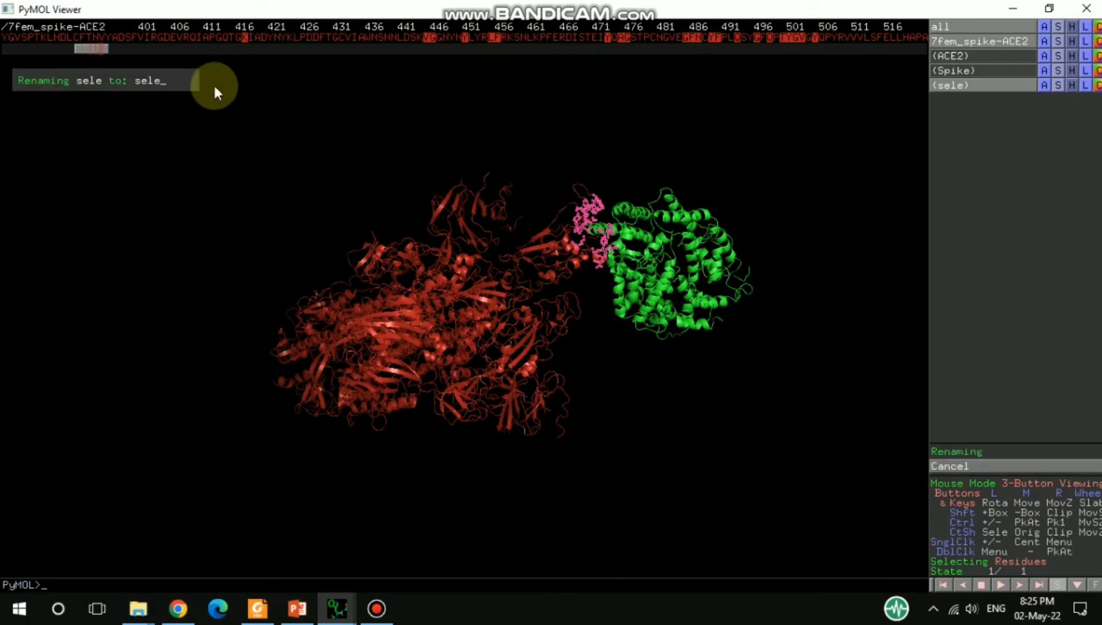
key("BackSpace")
key("BackSpace")
key("BackSpace")
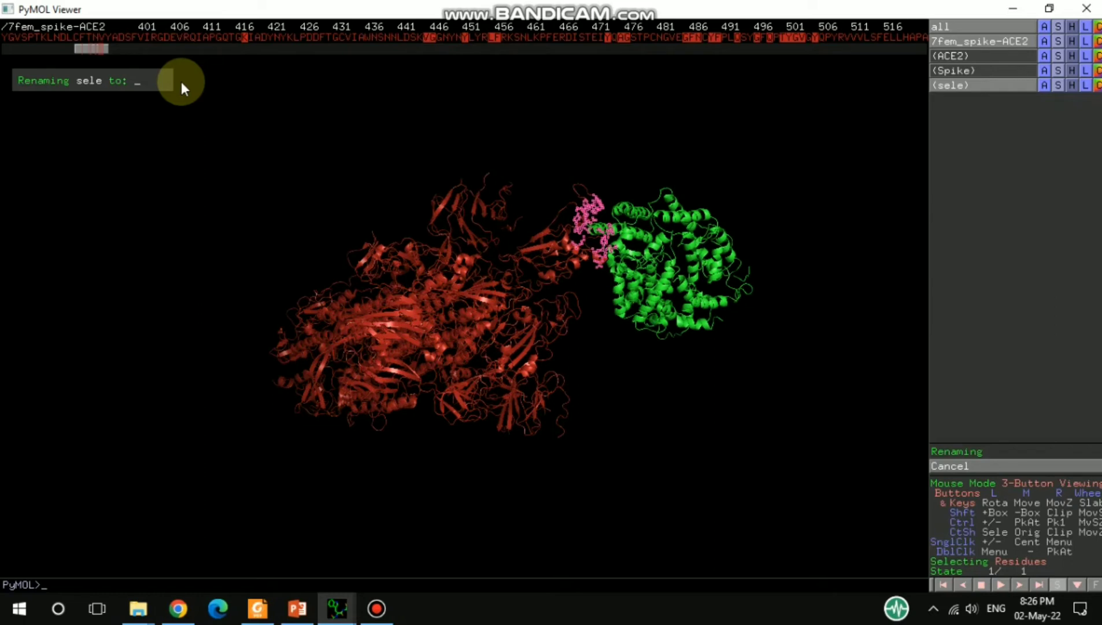
type("spike_in")
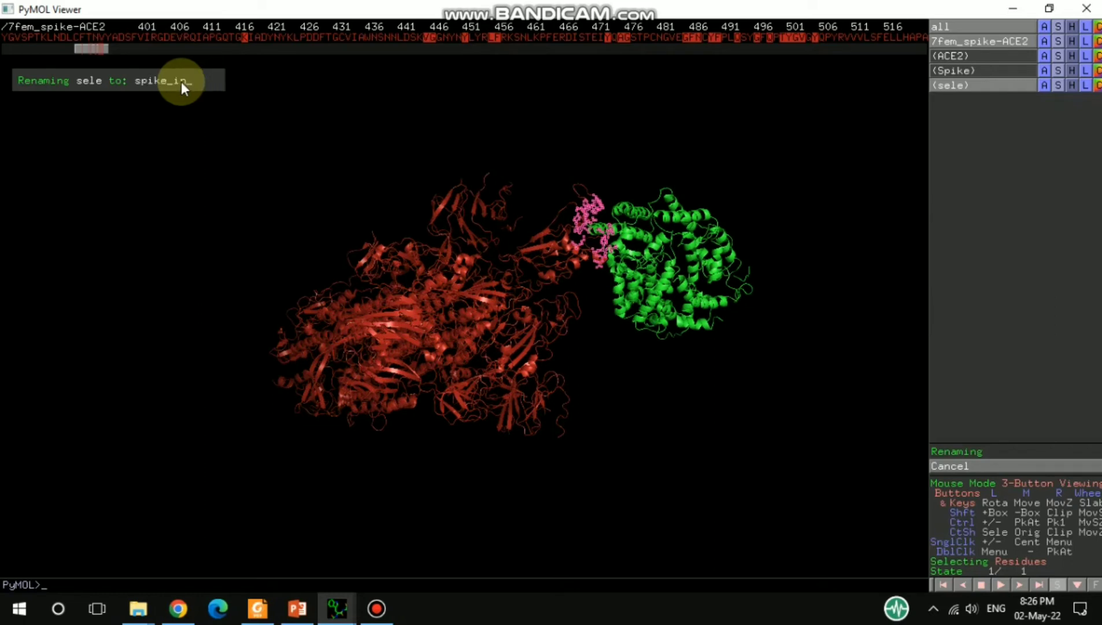
type("tera")
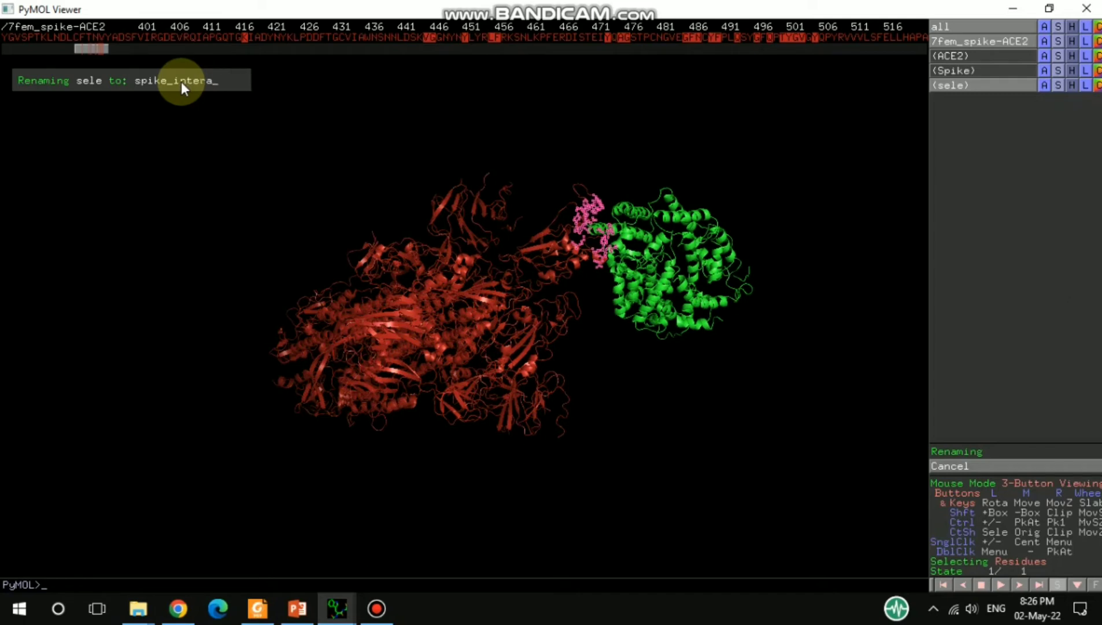
type("ction")
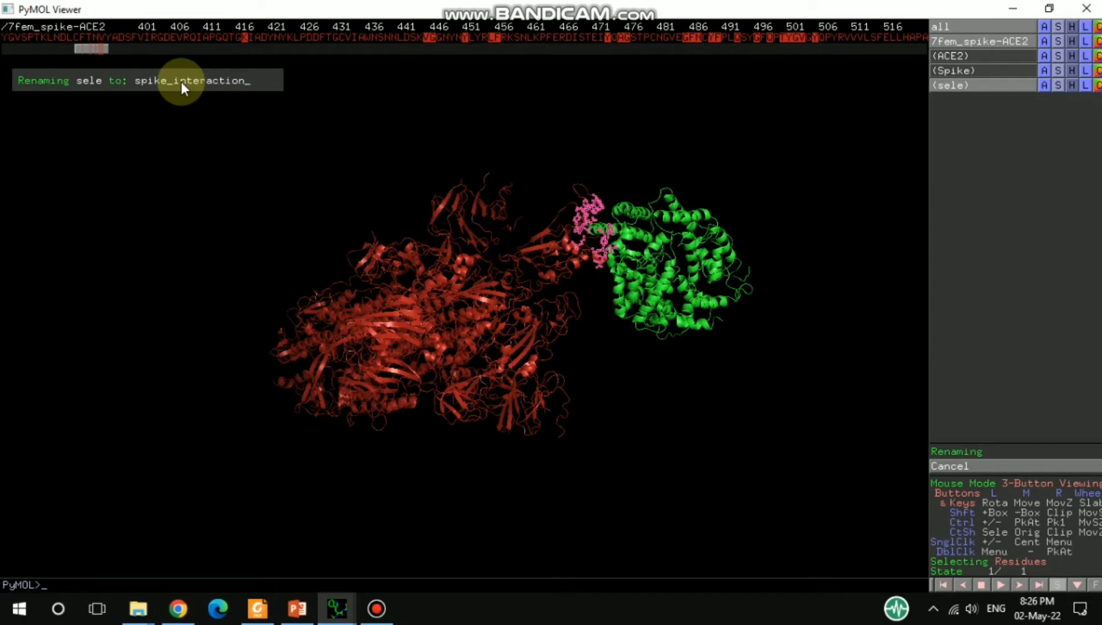
key("Return")
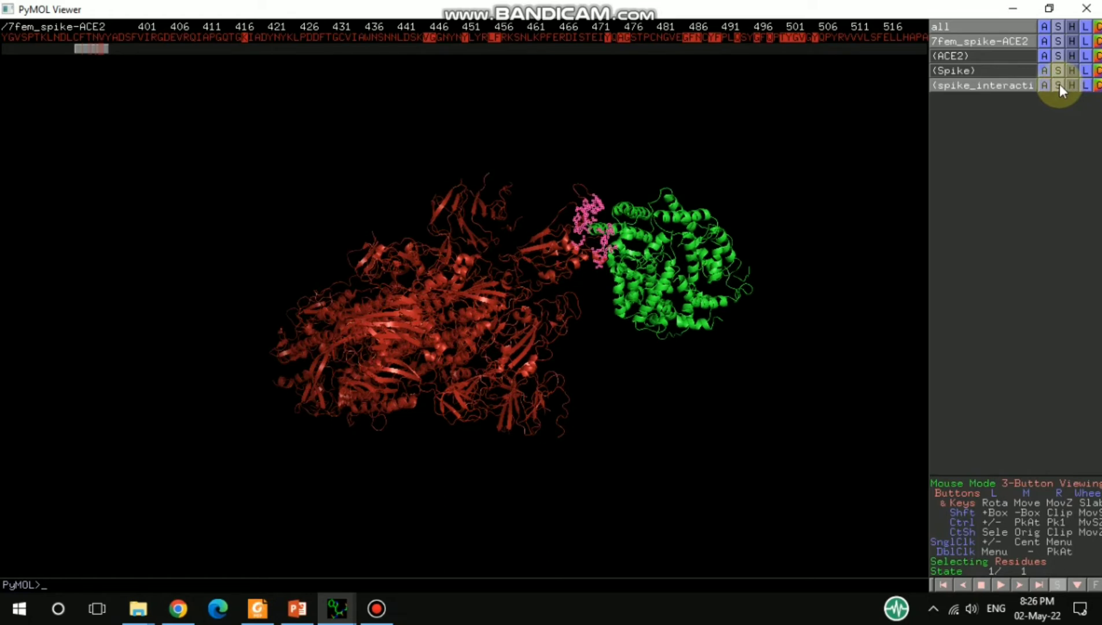
- Show the spike_interaction residues as sticks only and clear the selection highlighting
left_click(1045, 85)
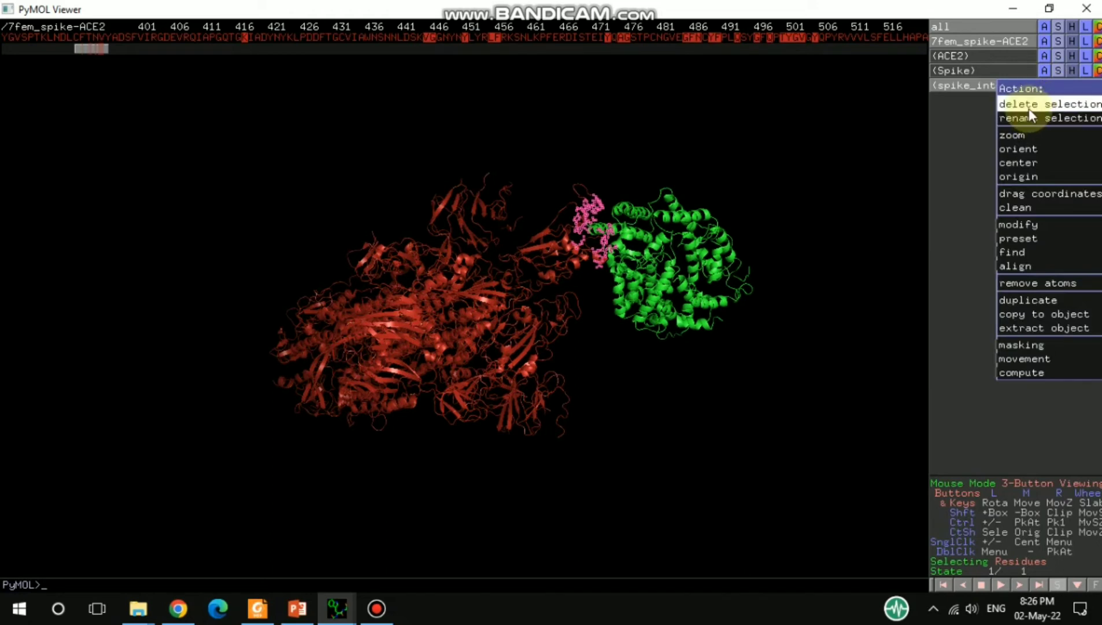
left_click(1058, 72)
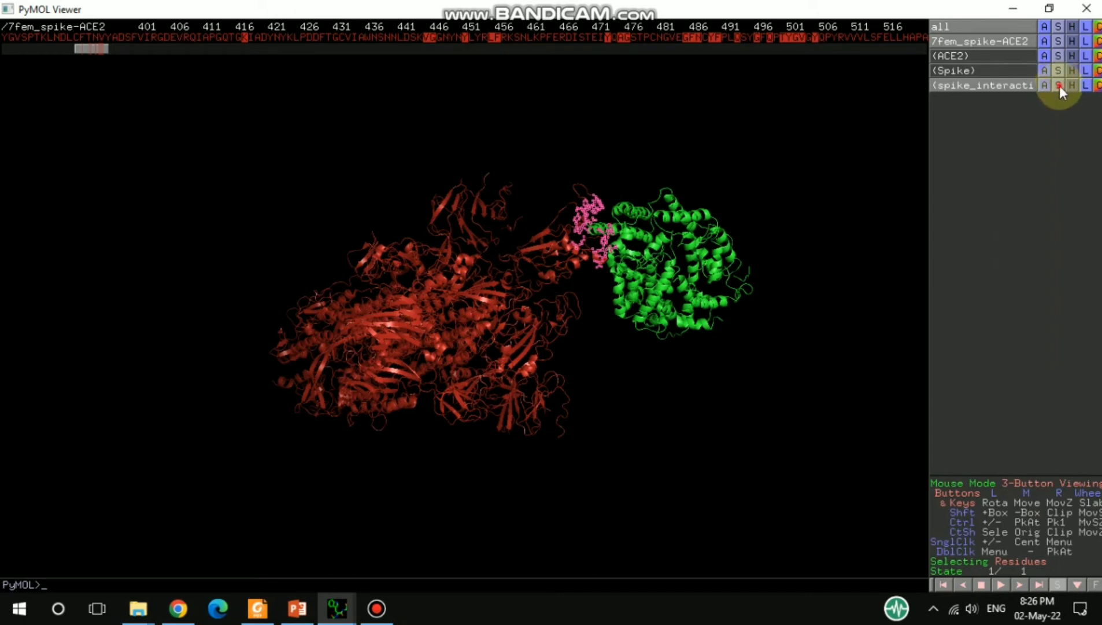
left_click(1059, 85)
mouse_move(1054, 108)
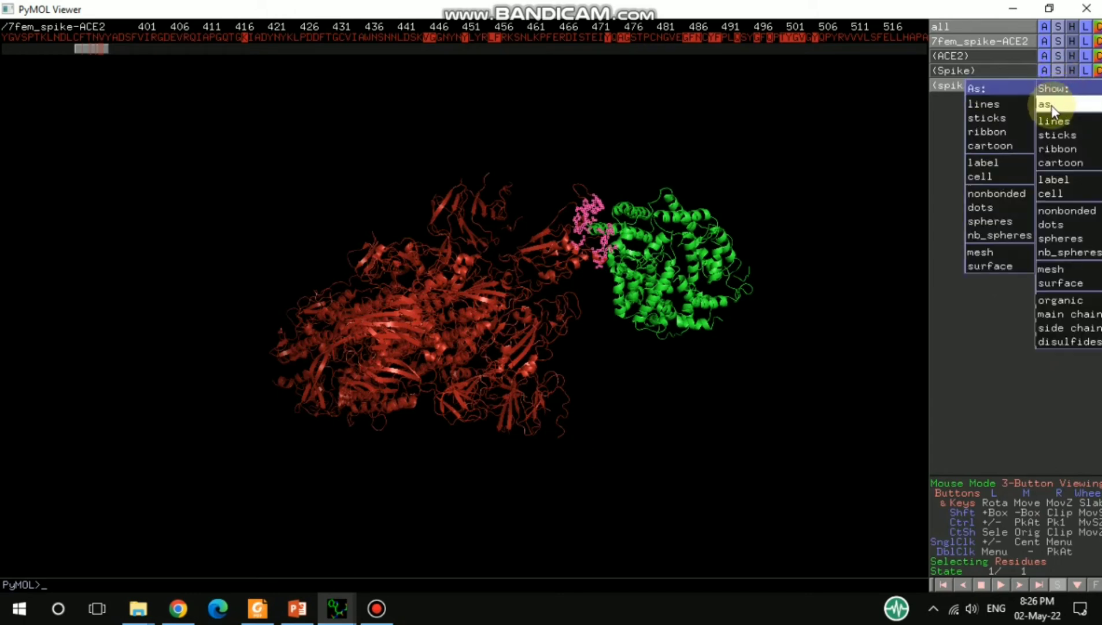
left_click(990, 119)
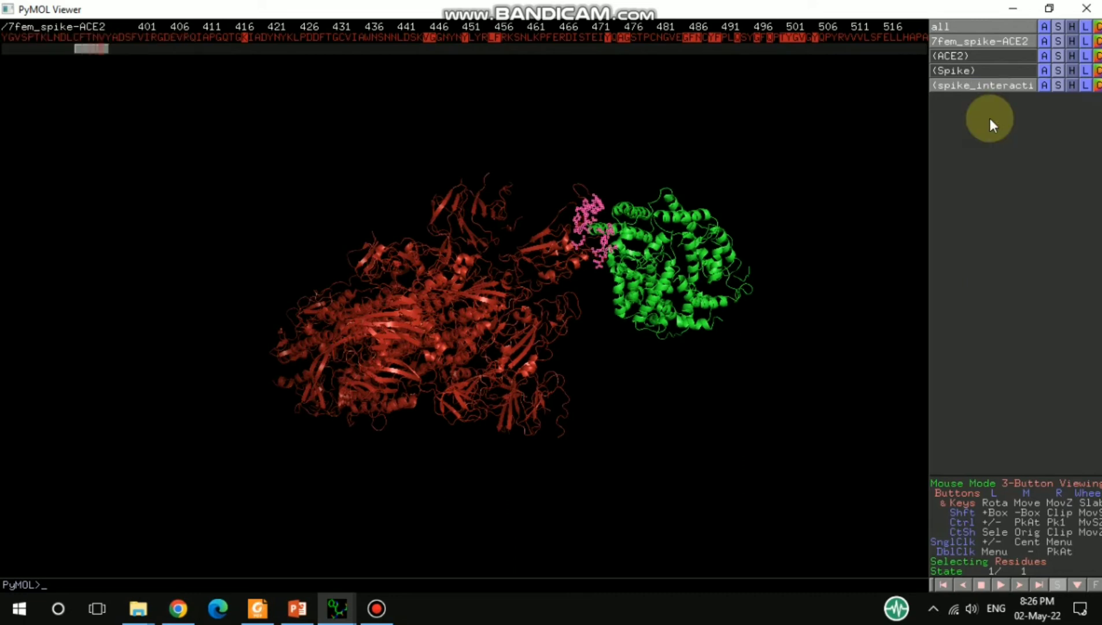
left_click(757, 164)
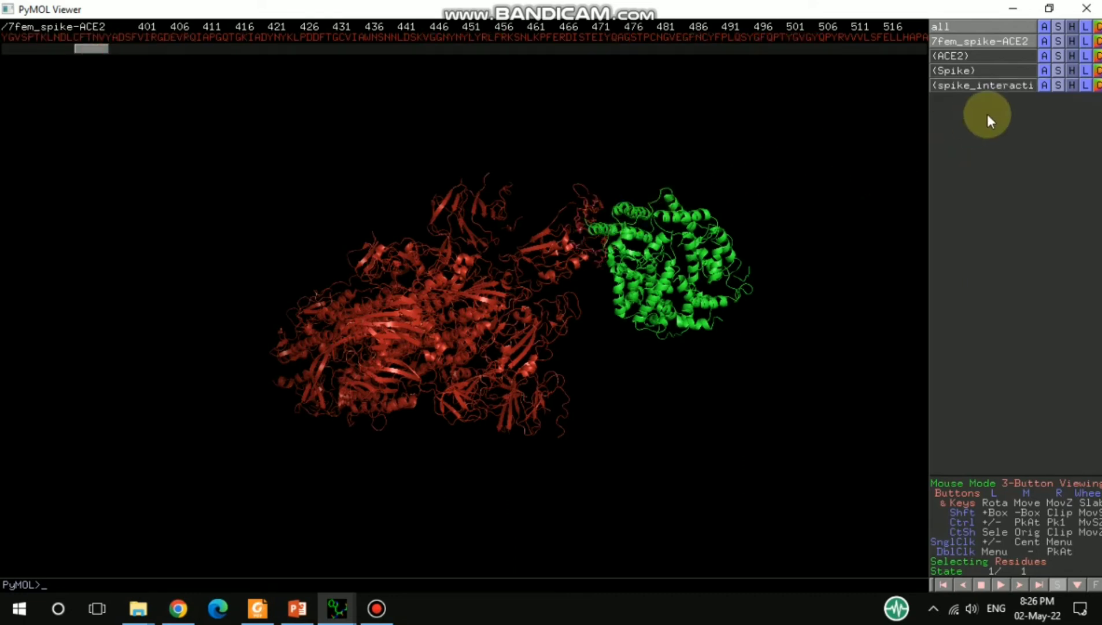
- Color the spike_interaction residues cyan
left_click(1098, 85)
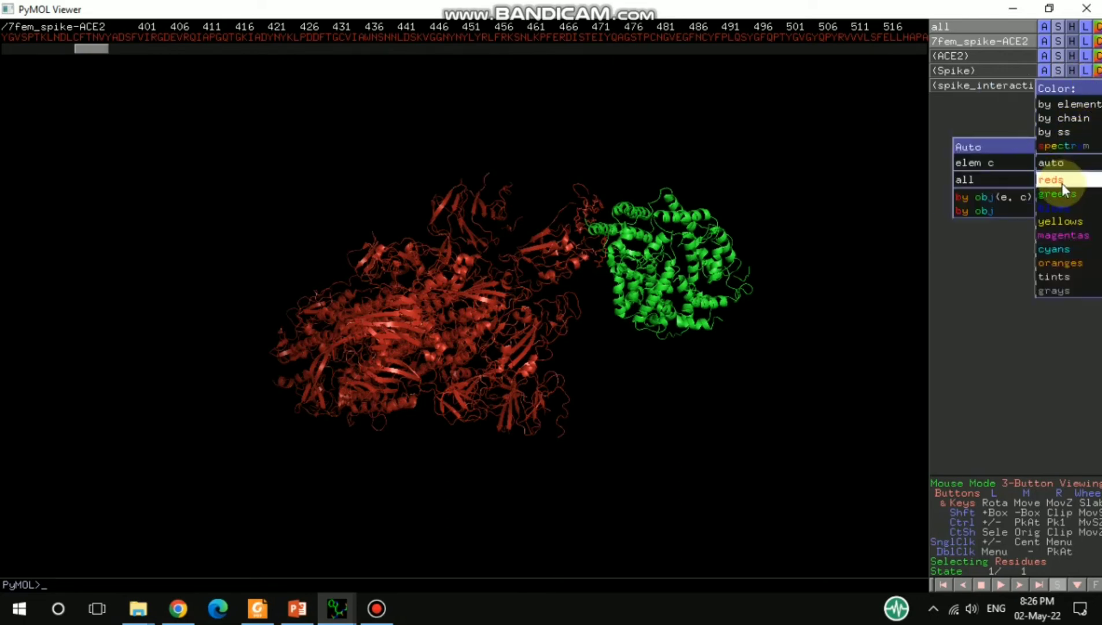
mouse_move(1062, 183)
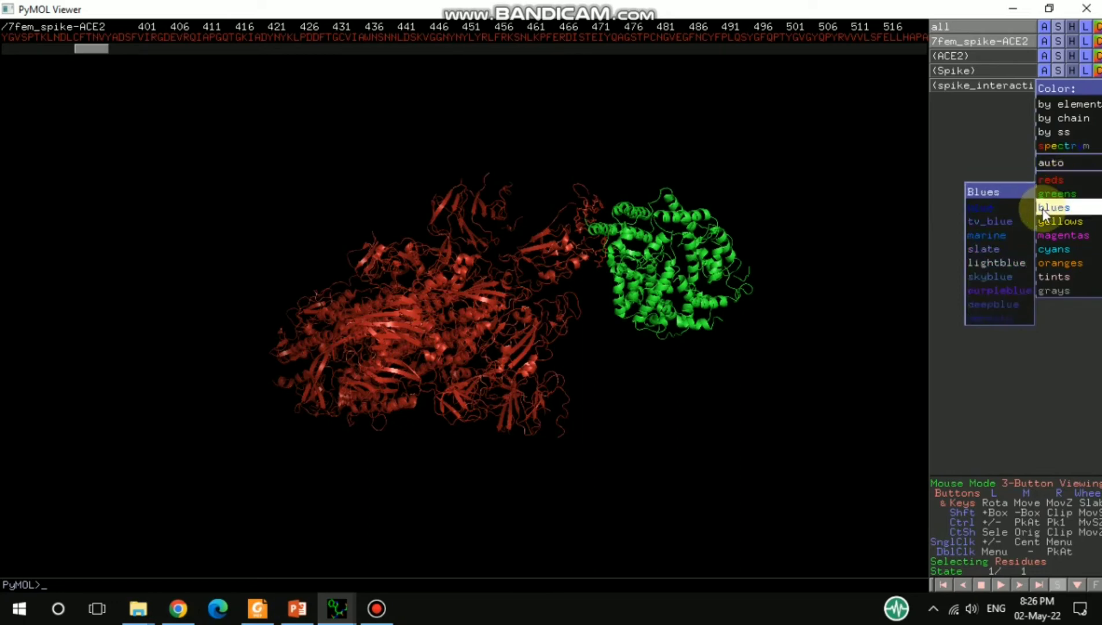
mouse_move(1060, 225)
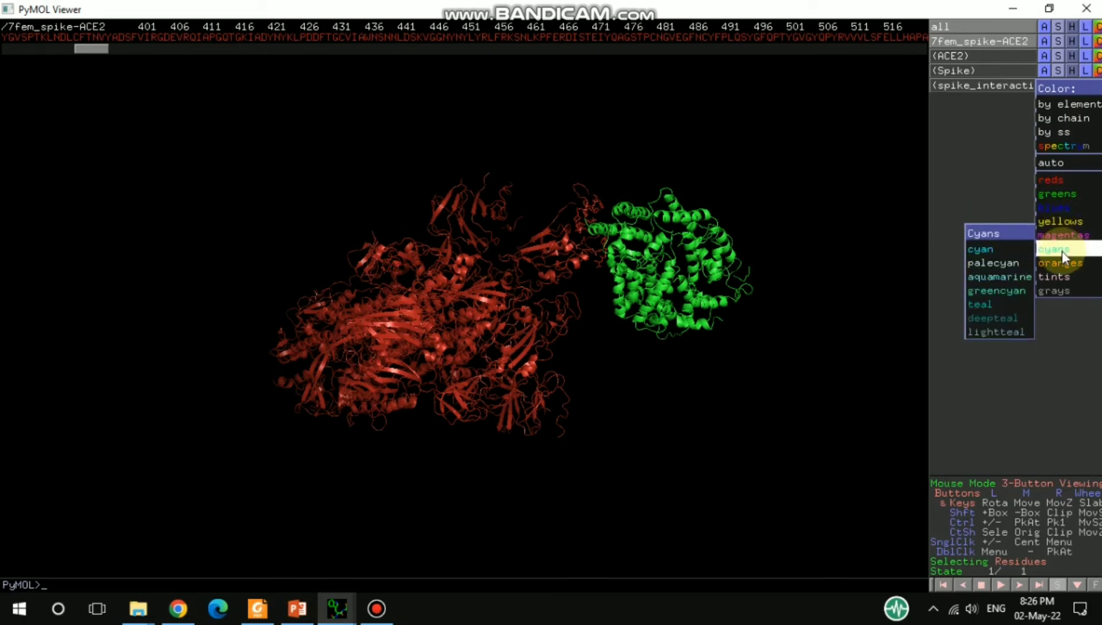
left_click(981, 250)
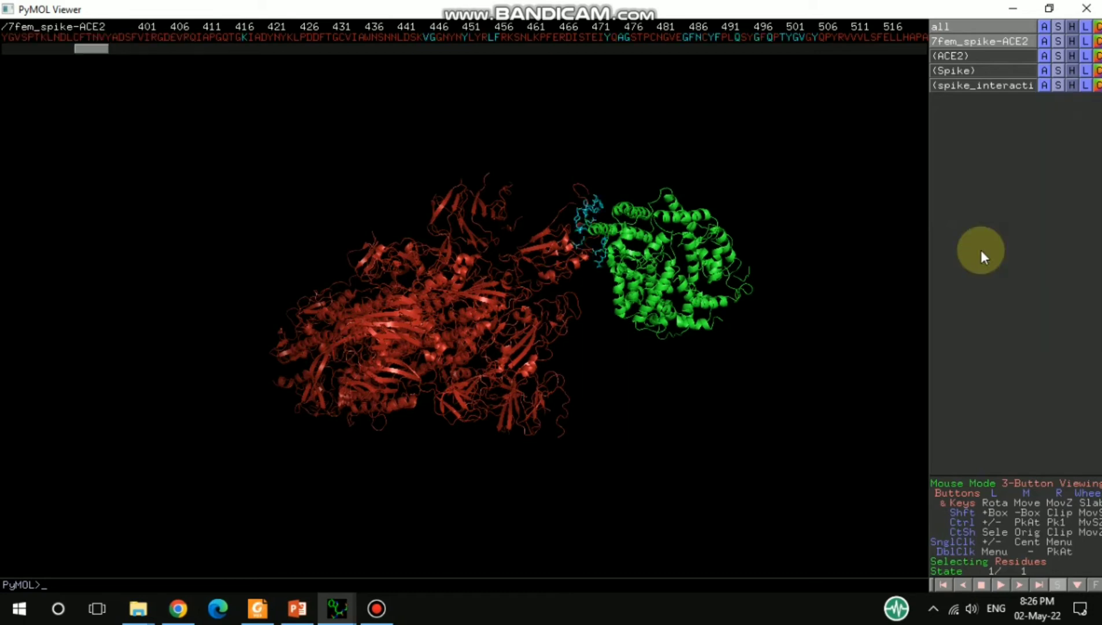
- Start a new selection with ACE2 chain D residues S19, I21, E23, Q24, A25, T27 and F28
left_click_drag(499, 283, 548, 224)
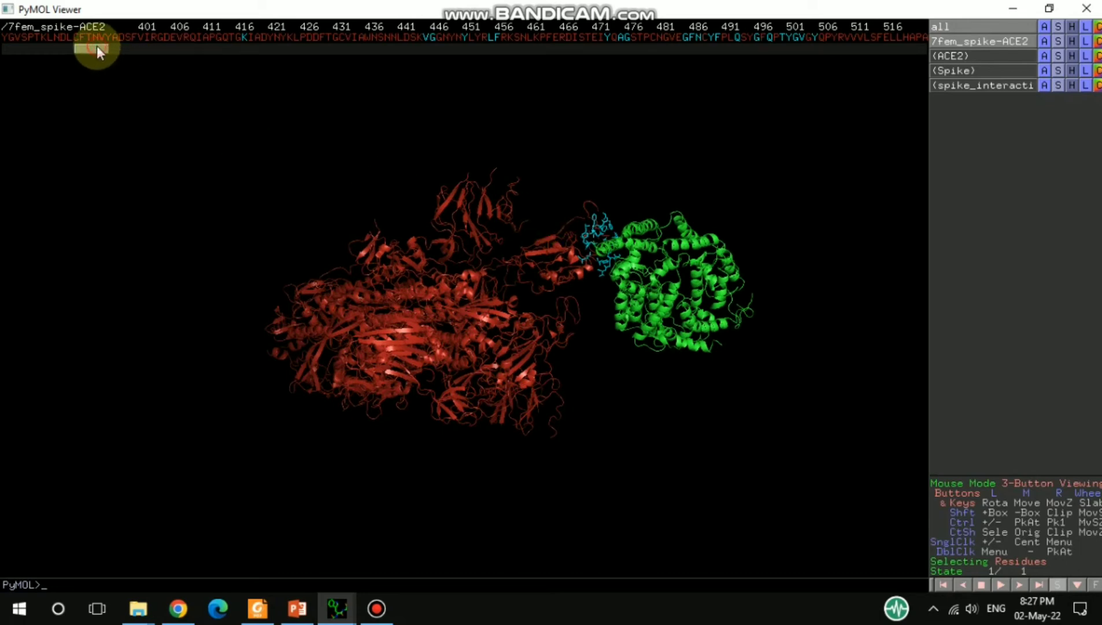
left_click_drag(97, 48, 752, 60)
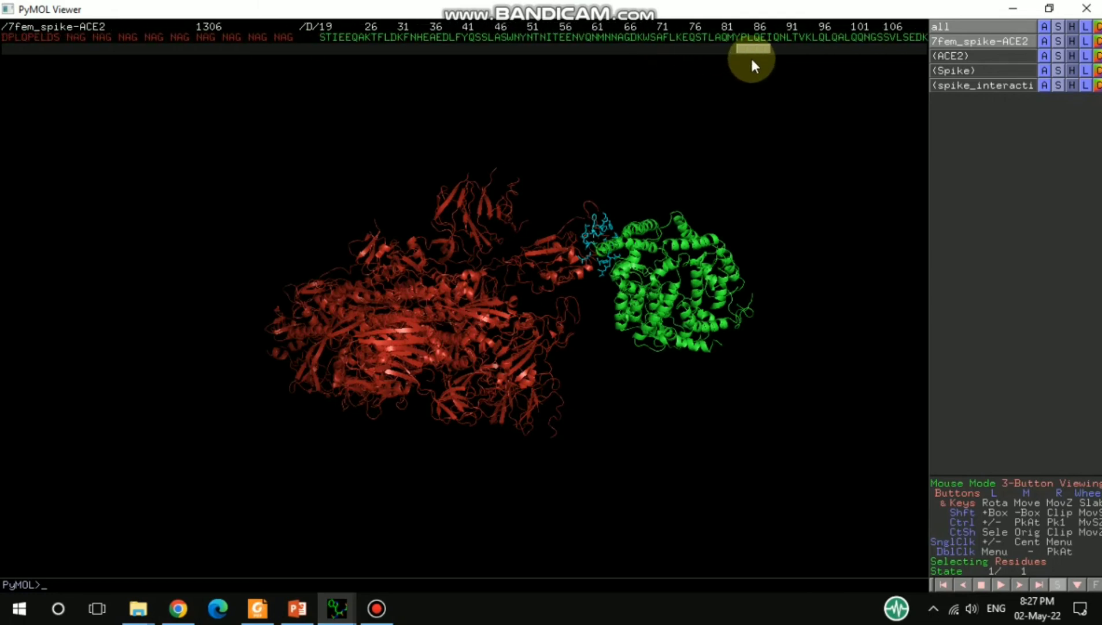
left_click(323, 38)
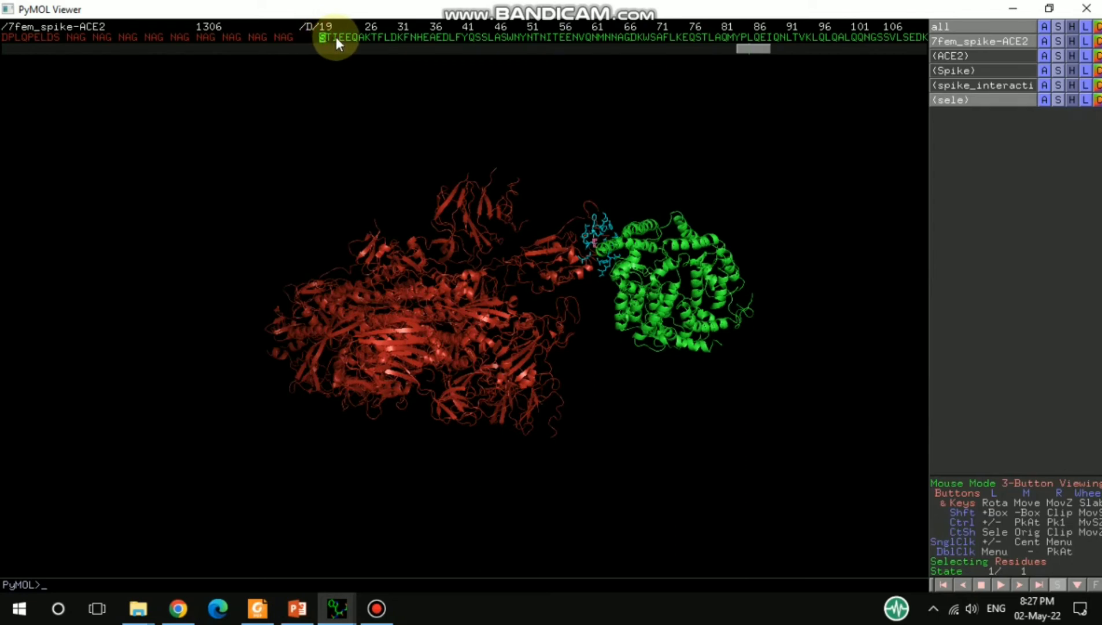
left_click(335, 38)
left_click(349, 38)
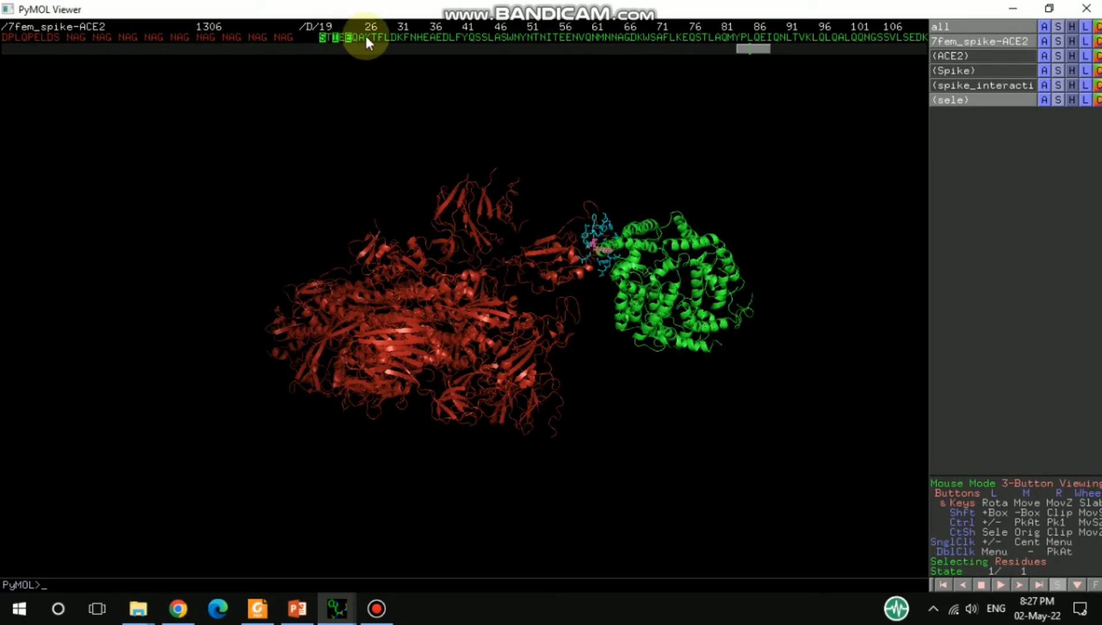
left_click(356, 37)
left_click(373, 36)
left_click(380, 36)
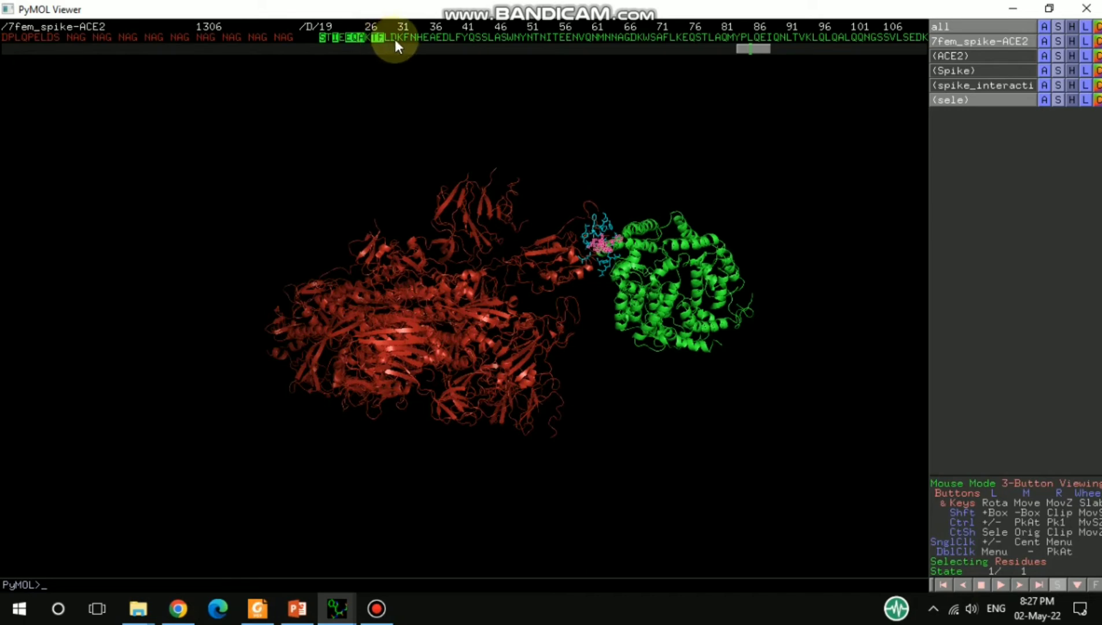
- Add chain D residues L29 to K31, H34 to D38, Y41, Q42 and L45 to the selection
left_click(388, 37)
left_click(394, 37)
left_click(400, 37)
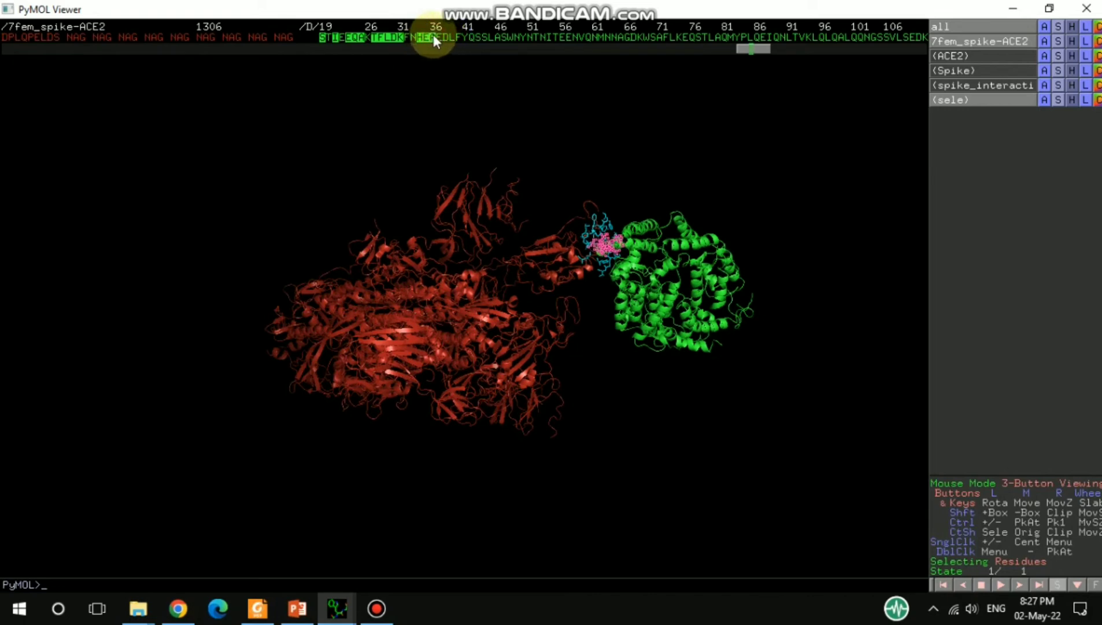
left_click(464, 38)
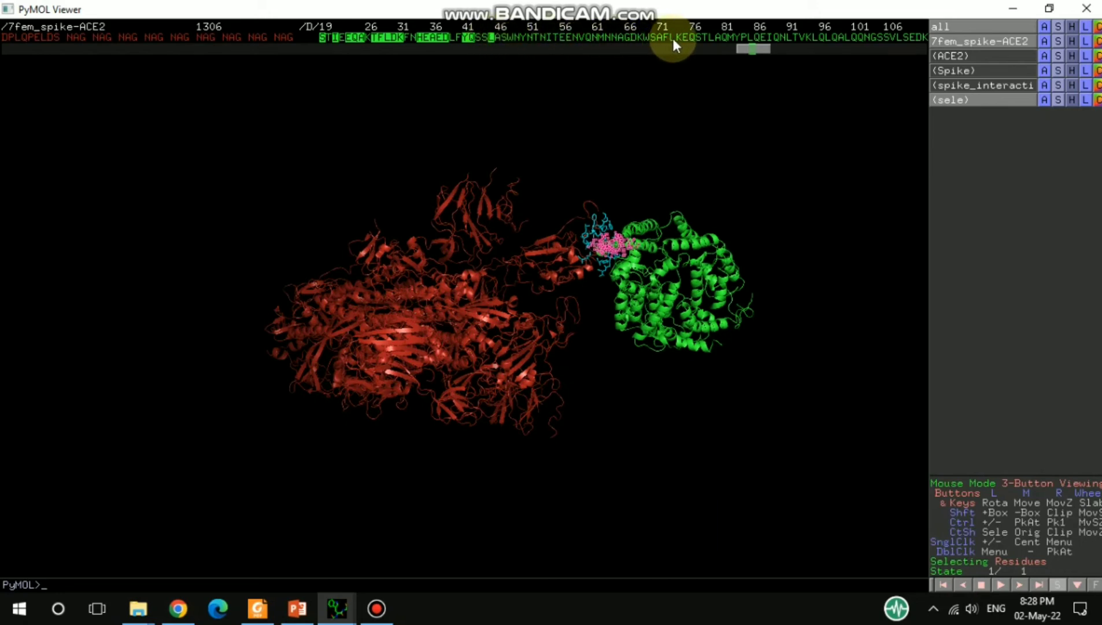
- Extend the ACE2 selection with chain D residues L79, M82, Y83, T324, Q325, G326 and N330
left_click(712, 39)
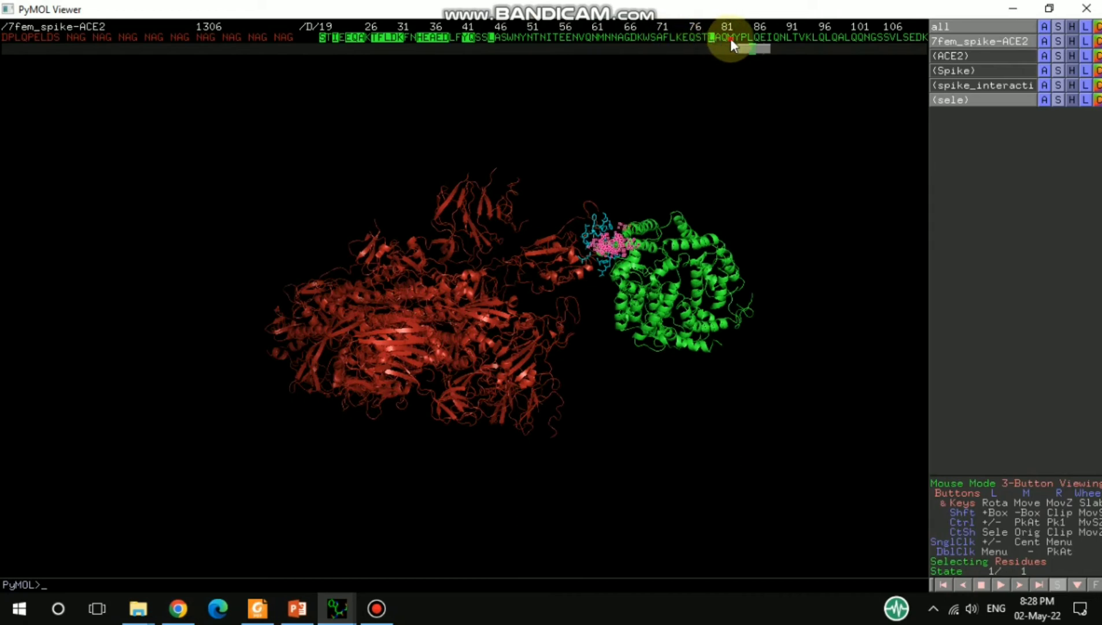
left_click(730, 38)
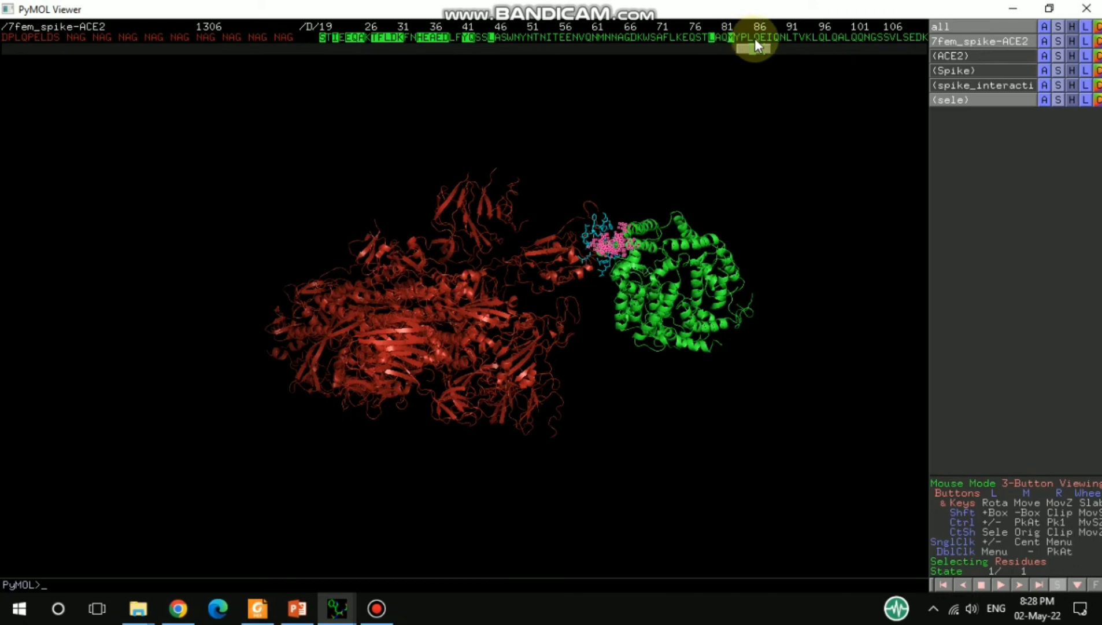
left_click(739, 38)
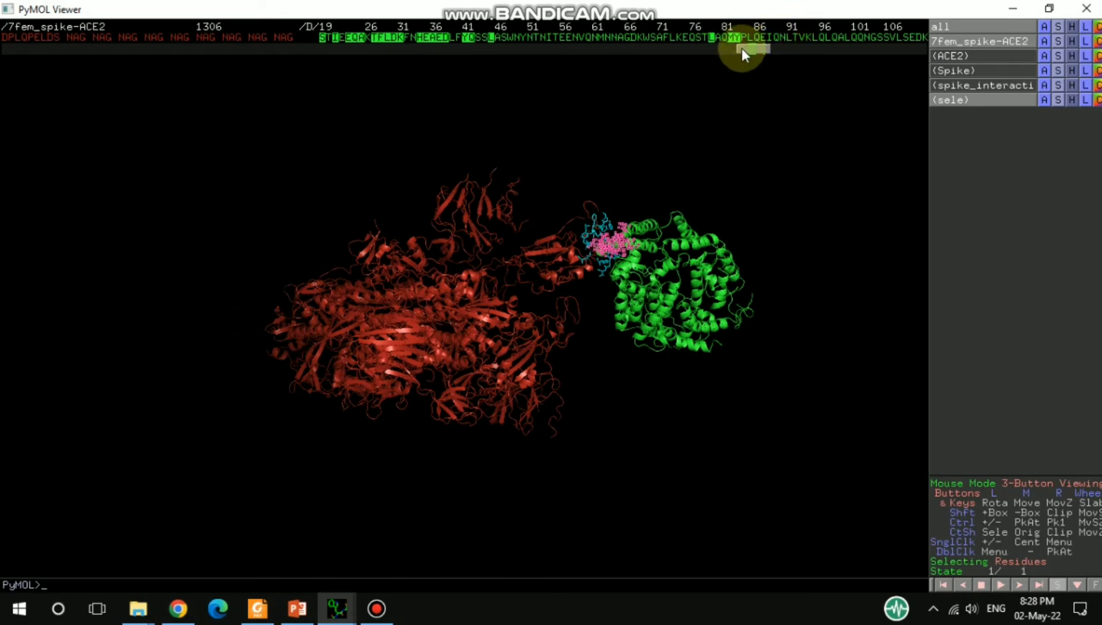
left_click_drag(743, 48, 805, 48)
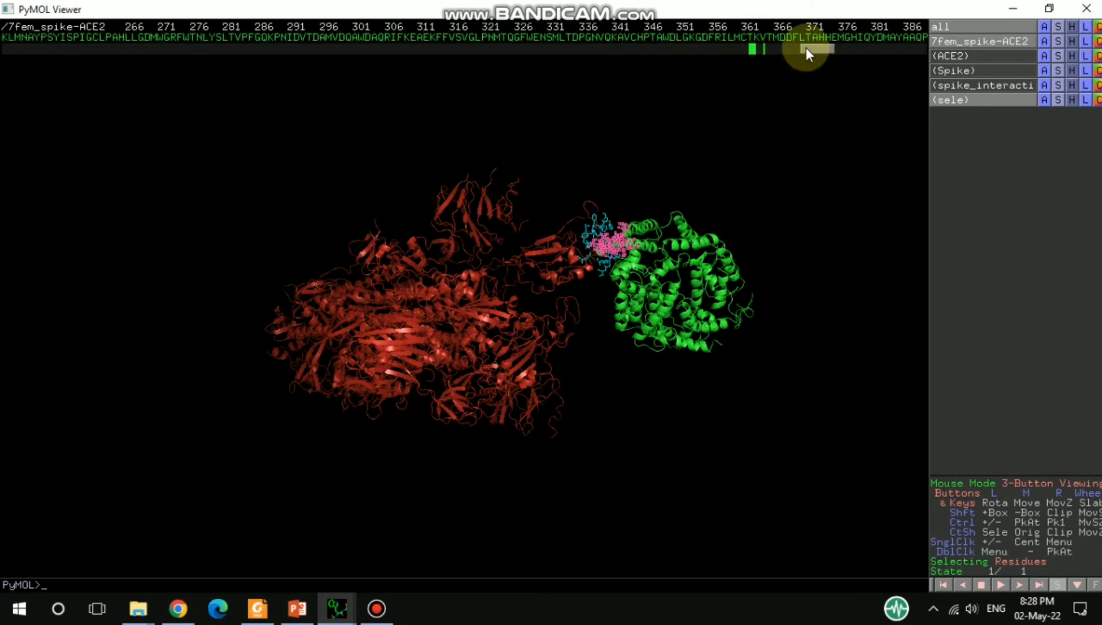
left_click(504, 38)
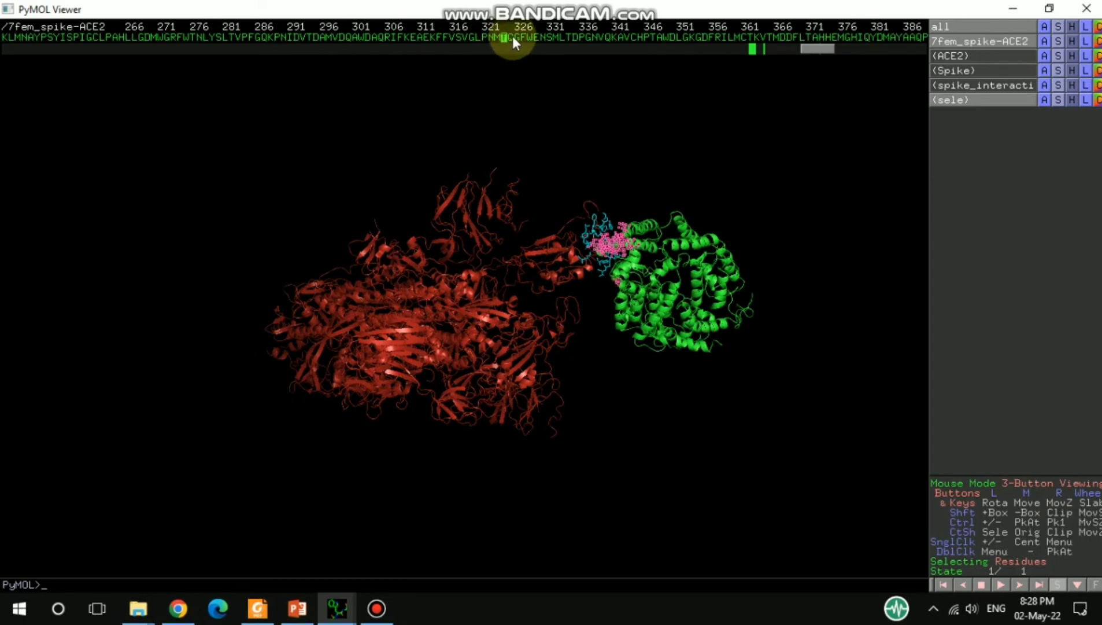
left_click(512, 38)
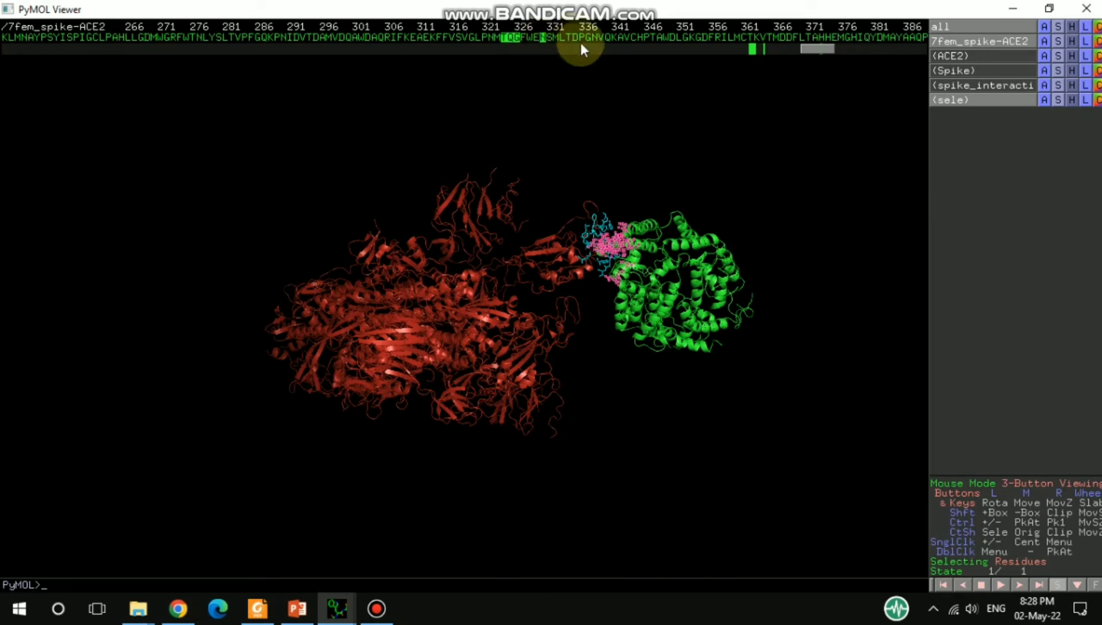
- Add chain D residues G352, K353, G354, D355, R357, A386 and R393 to the ACE2 selection
left_click(694, 37)
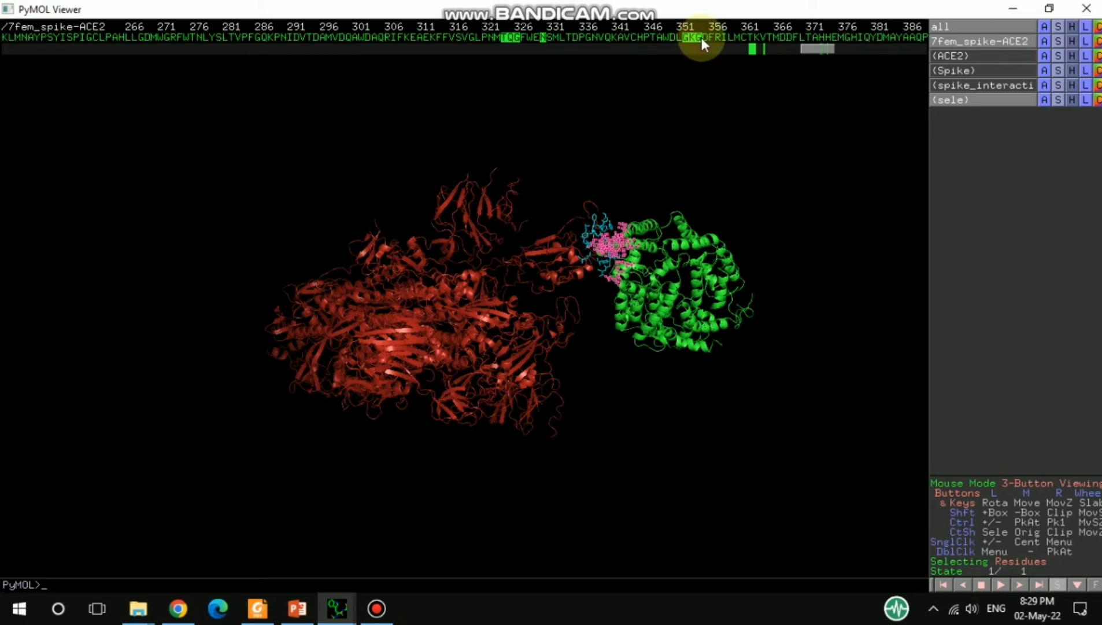
left_click(706, 39)
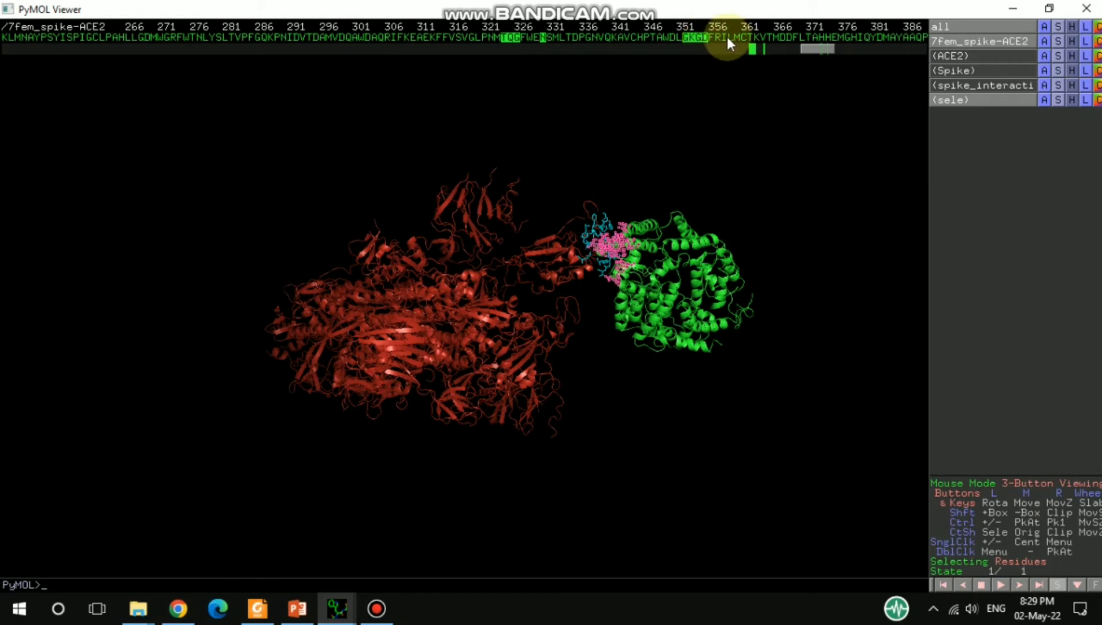
left_click(721, 37)
left_click(906, 38)
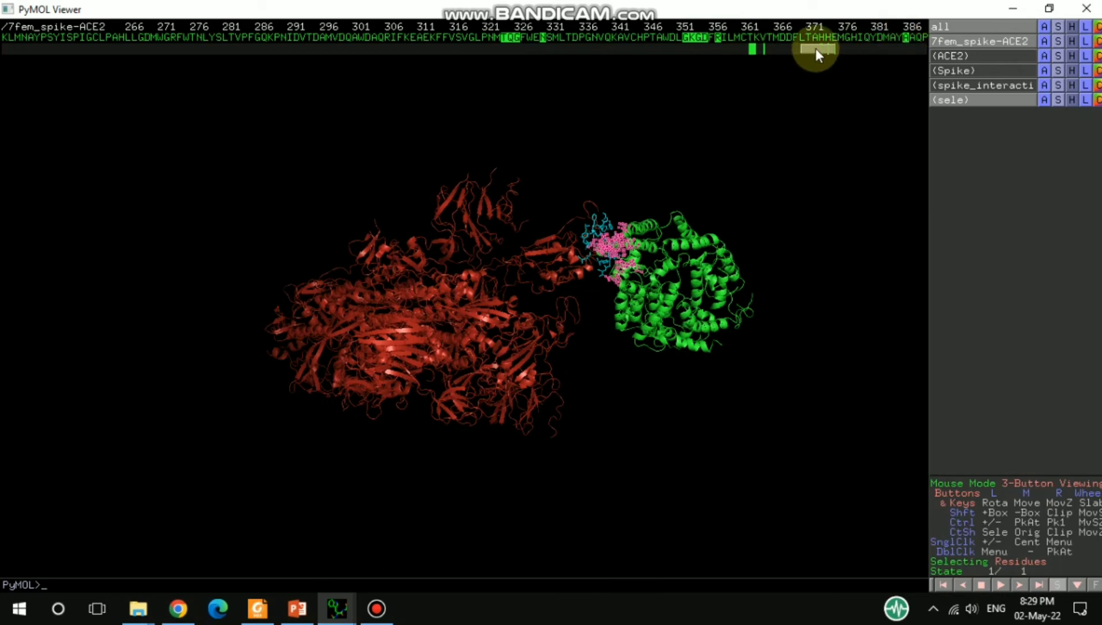
left_click_drag(818, 48, 821, 48)
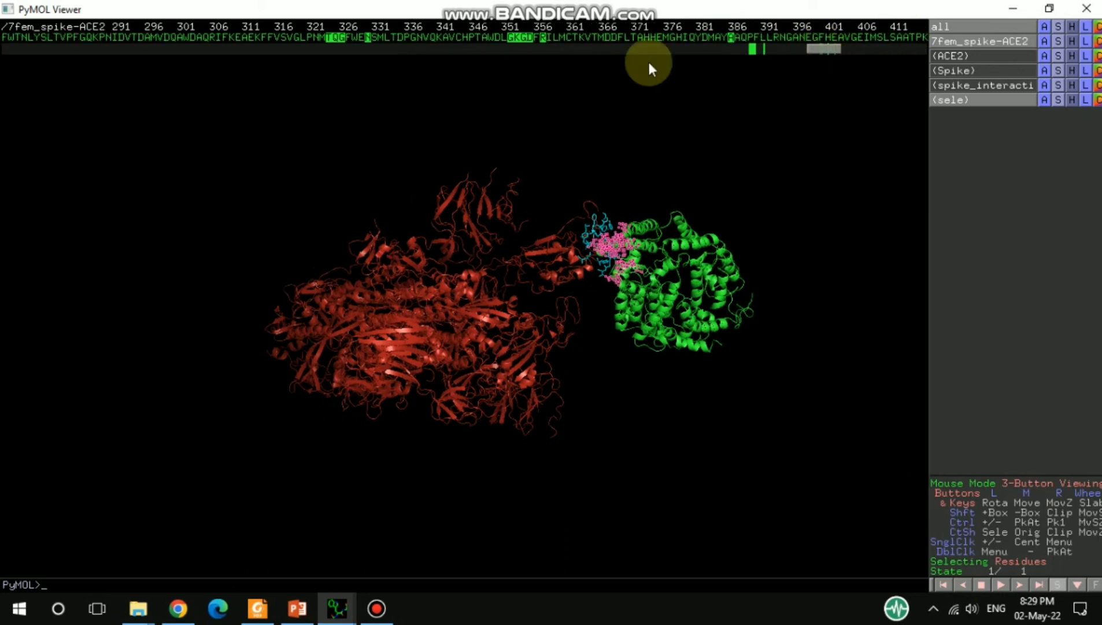
left_click(776, 37)
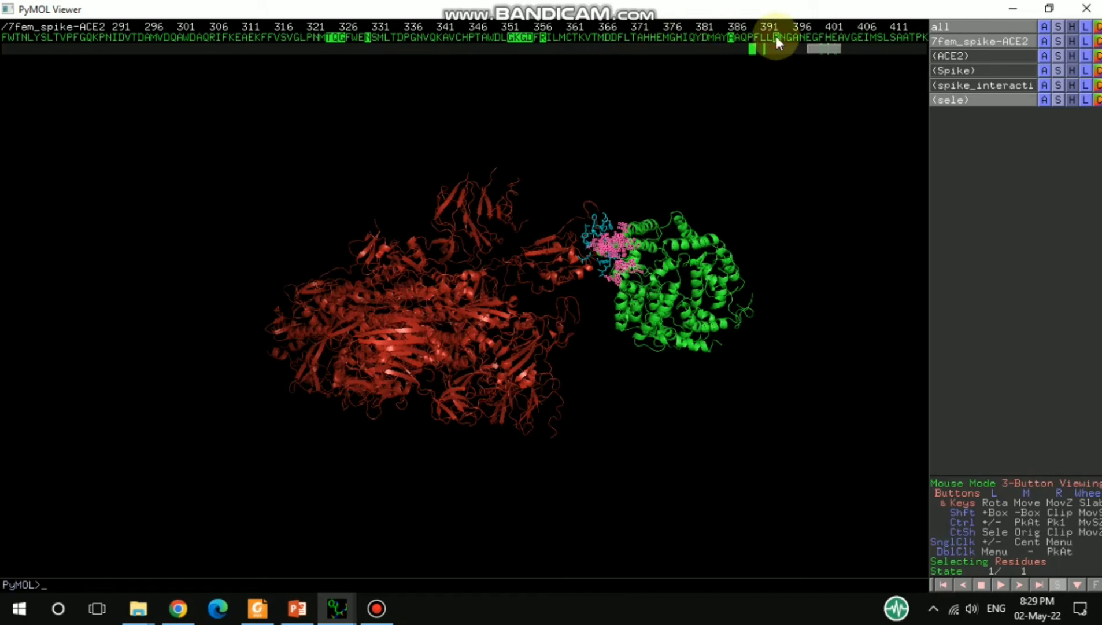
- Rename the current selection of ACE2 contact residues to ACE2_interaction
left_click(1045, 100)
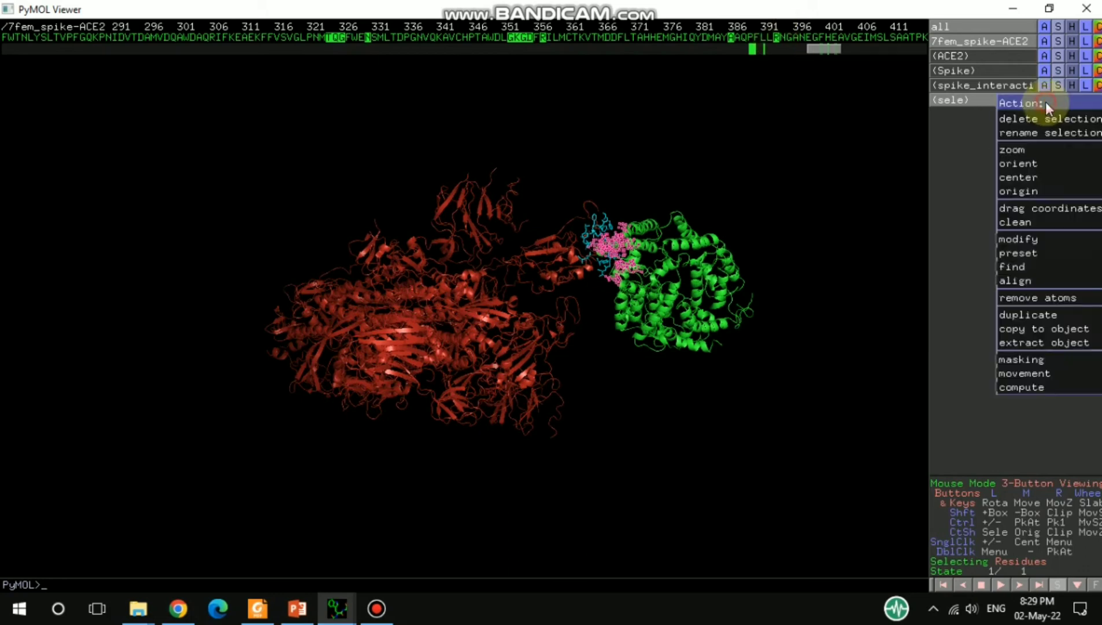
left_click(1031, 134)
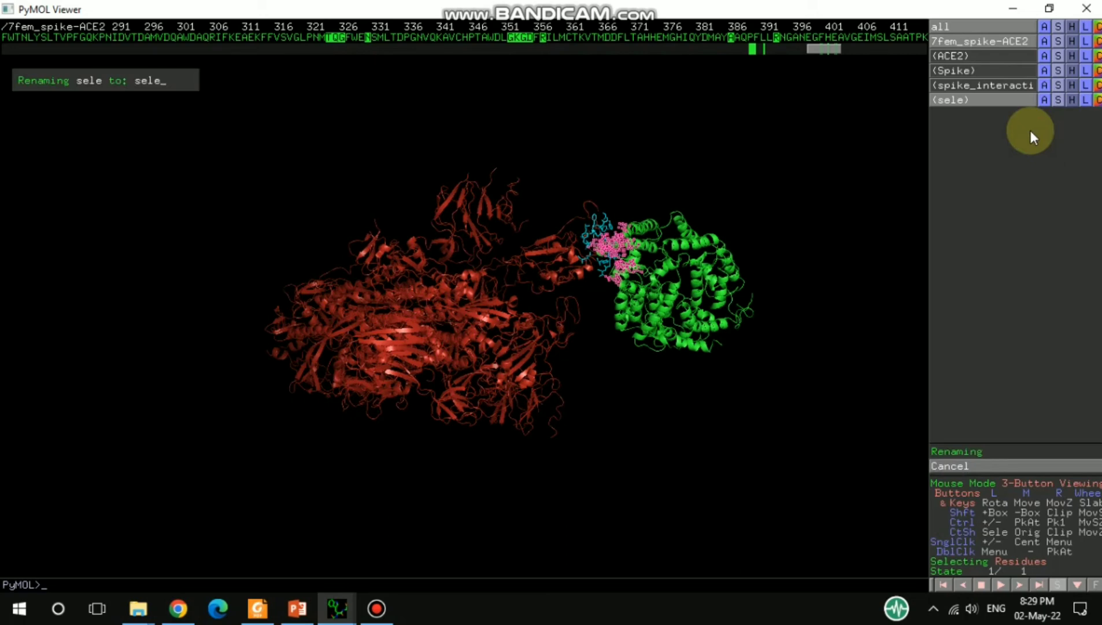
key("BackSpace")
key("BackSpace")
key("BackSpace")
key("BackSpace")
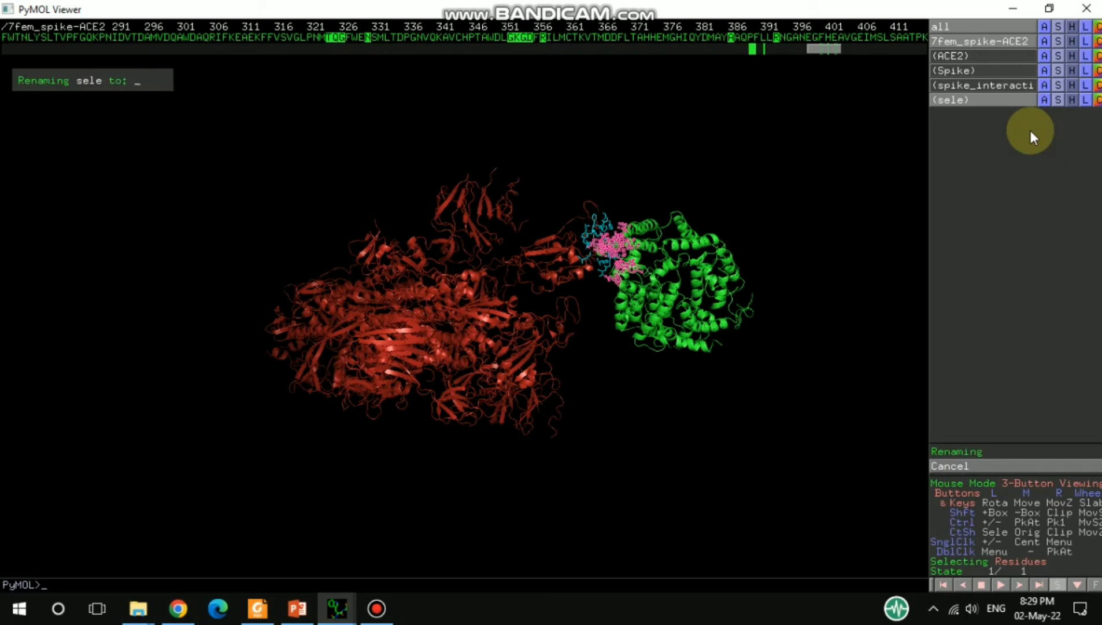
type("ace_")
key("BackSpace")
key("BackSpace")
key("BackSpace")
key("BackSpace")
key("Caps_Lock")
type("ACE_")
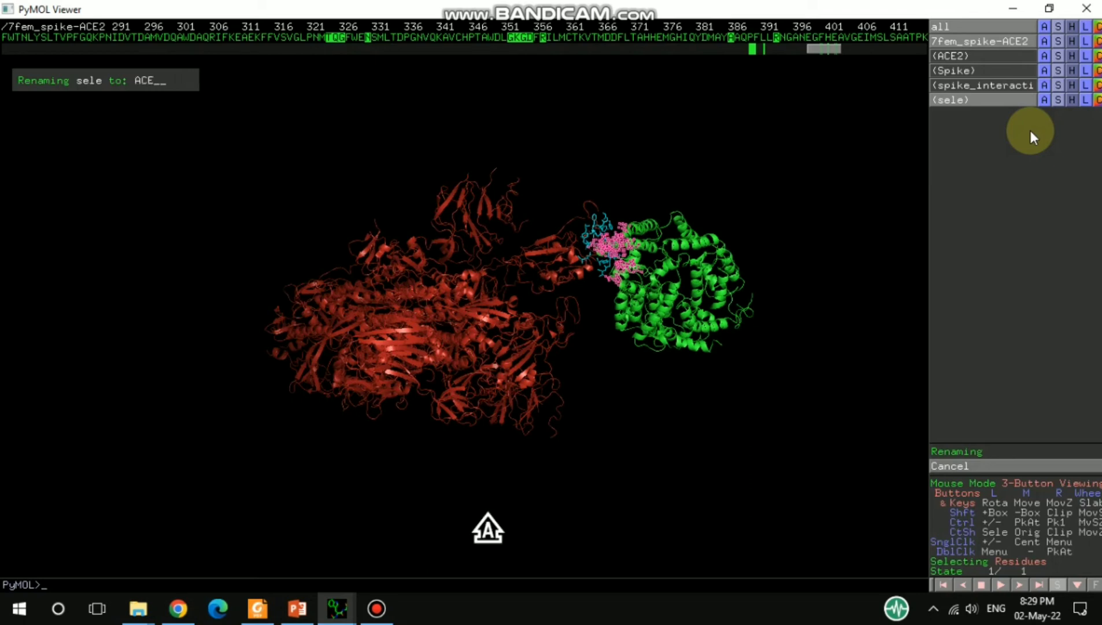
key("BackSpace")
type("2_INE")
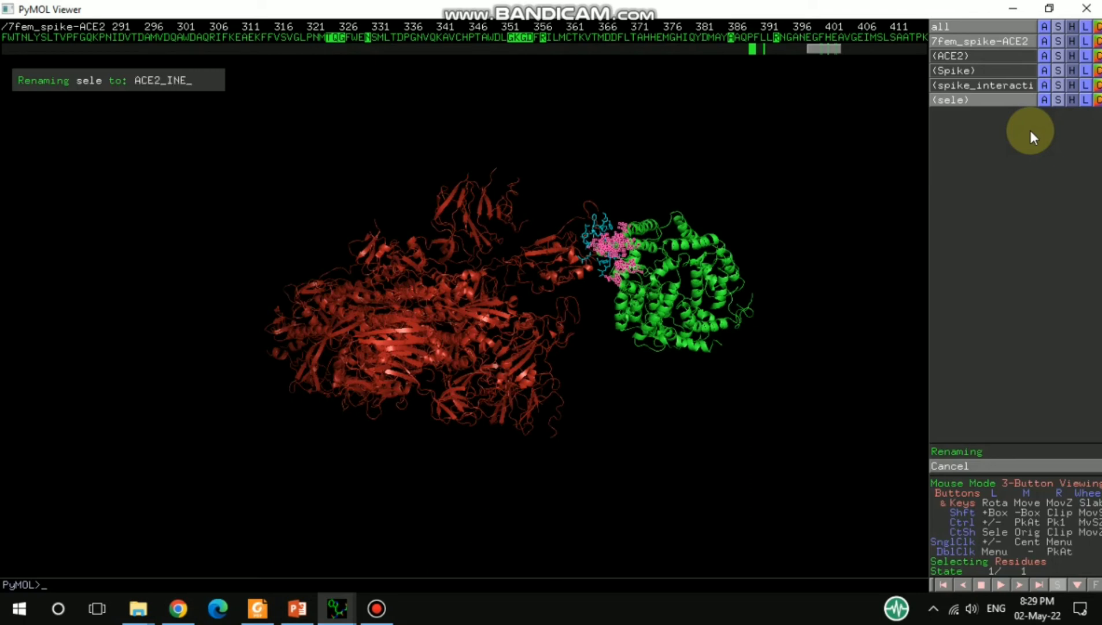
key("BackSpace")
type("T")
key("BackSpace")
key("BackSpace")
key("BackSpace")
type("int")
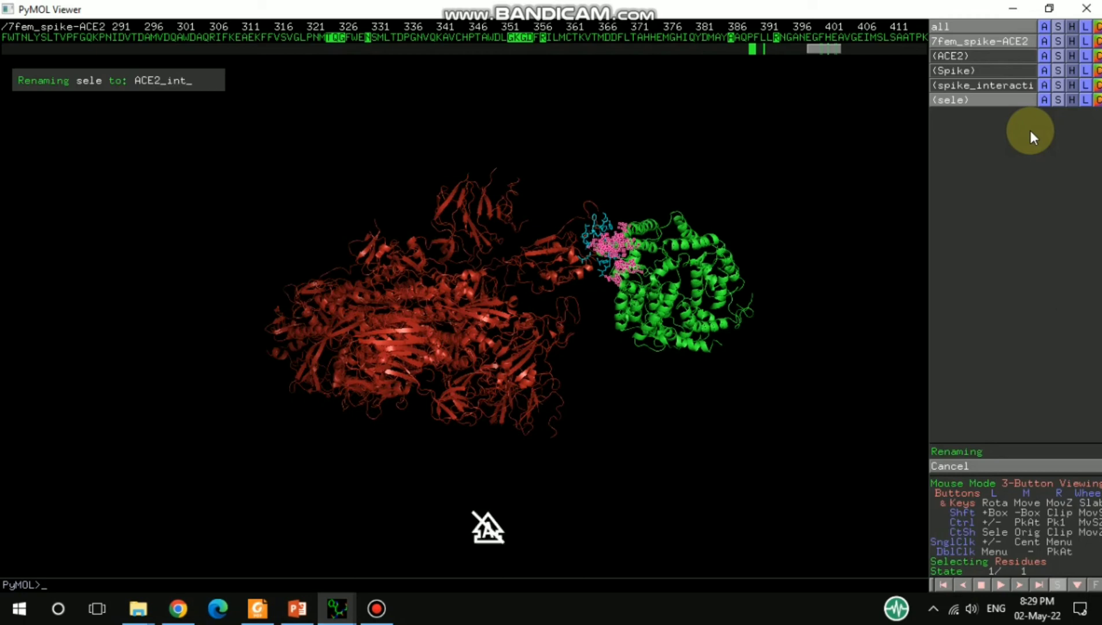
type("eraction")
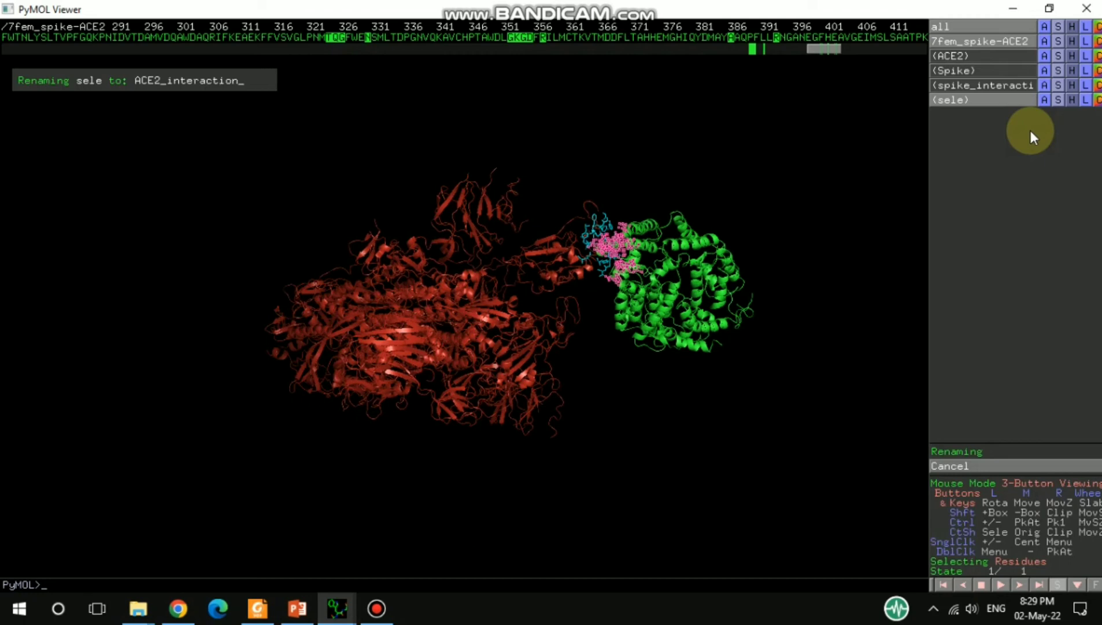
key("Return")
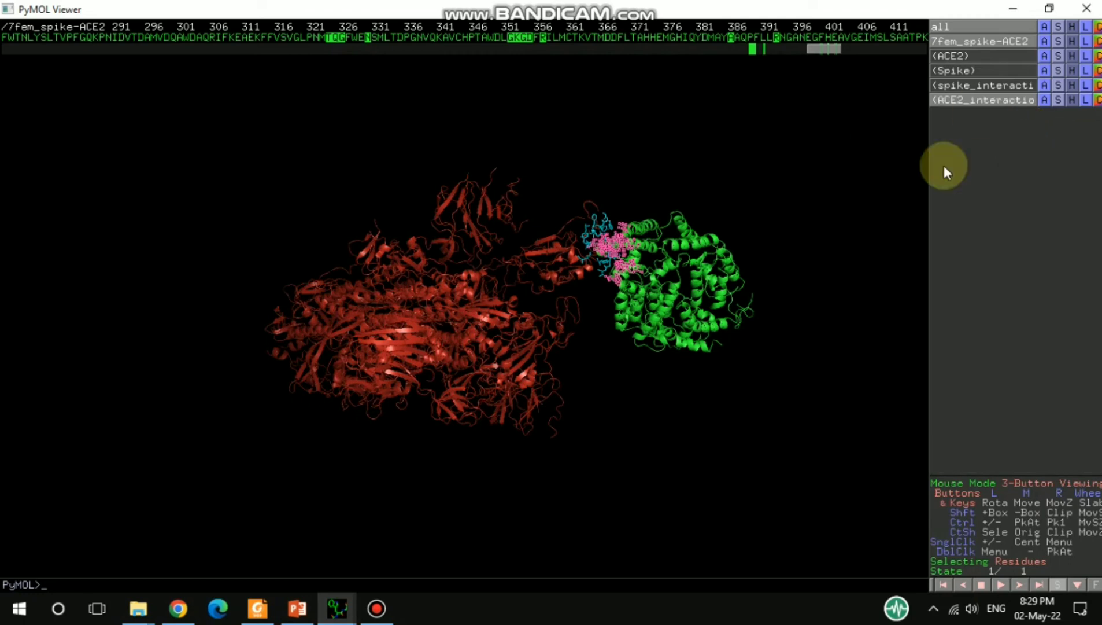
- Show the ACE2_interaction residues as sticks only and clear the selection highlighting
left_click(1058, 100)
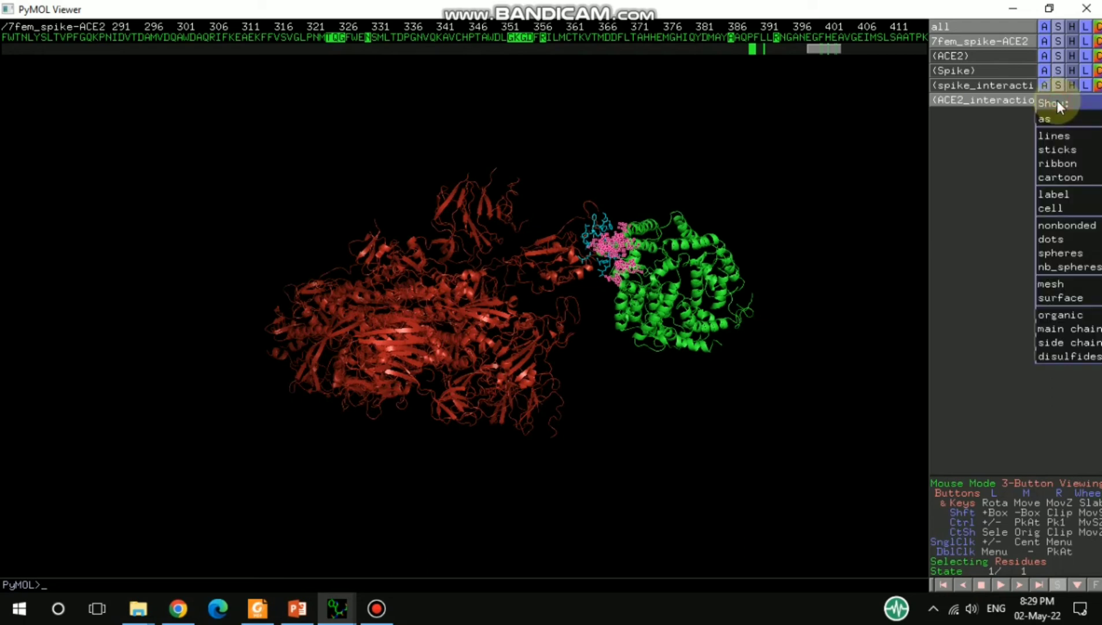
mouse_move(1049, 124)
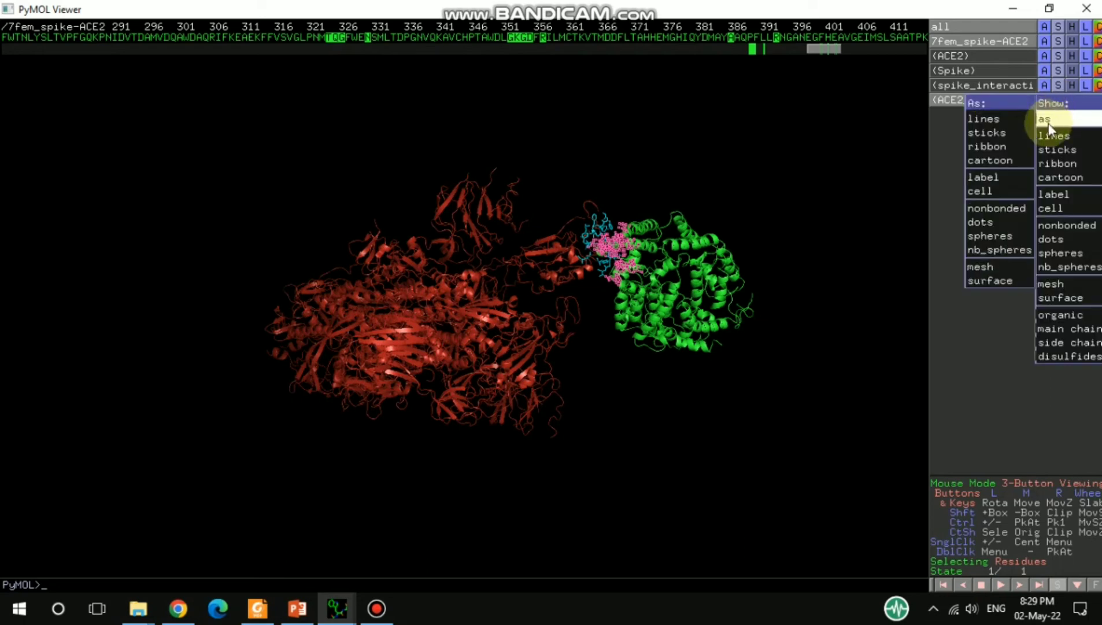
left_click(1007, 136)
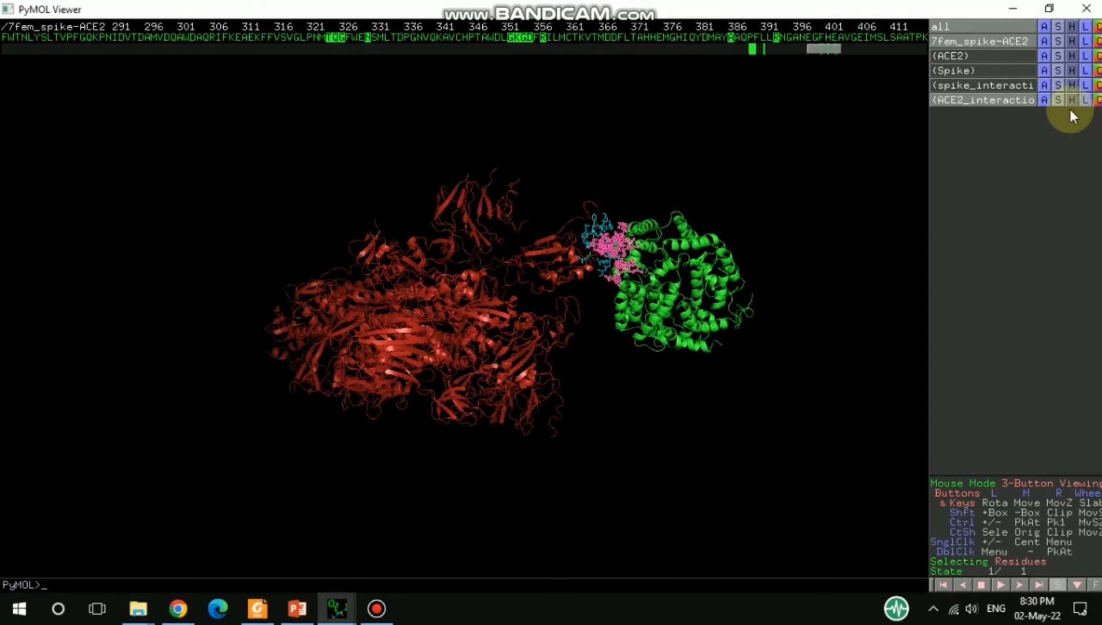
left_click(827, 166)
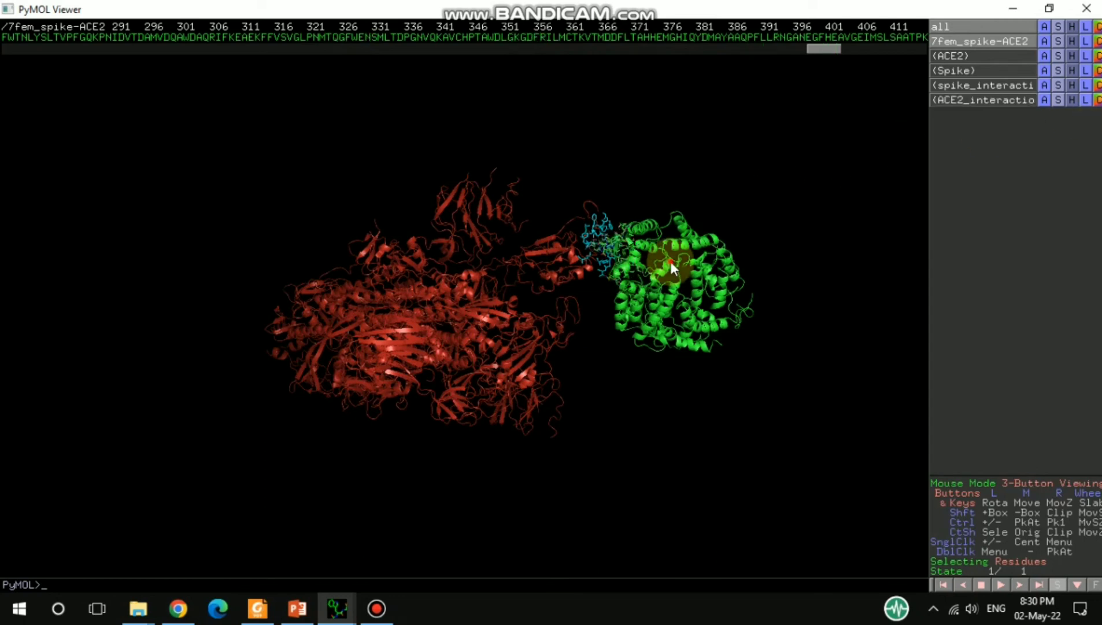
- Color the ACE2_interaction residues tv_yellow
left_click_drag(670, 261, 642, 264)
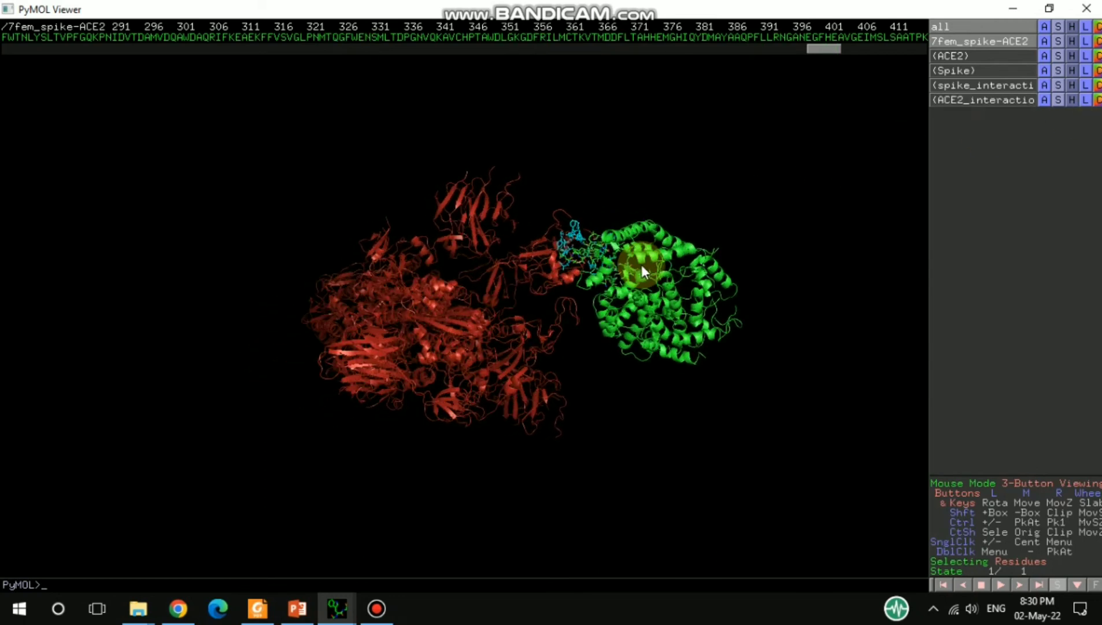
left_click(1097, 103)
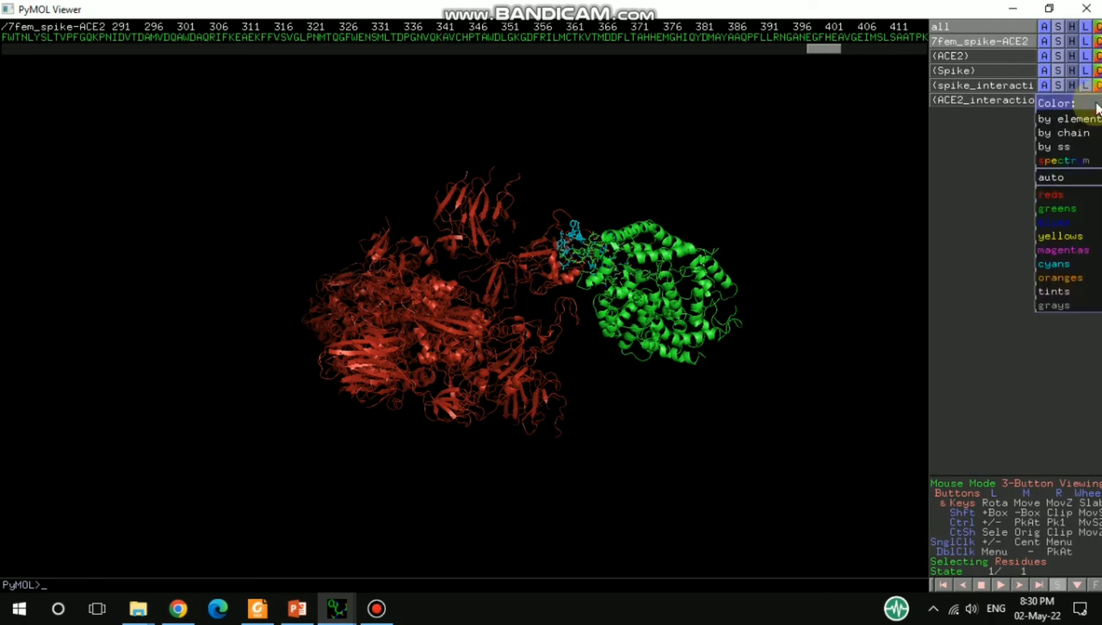
mouse_move(1056, 196)
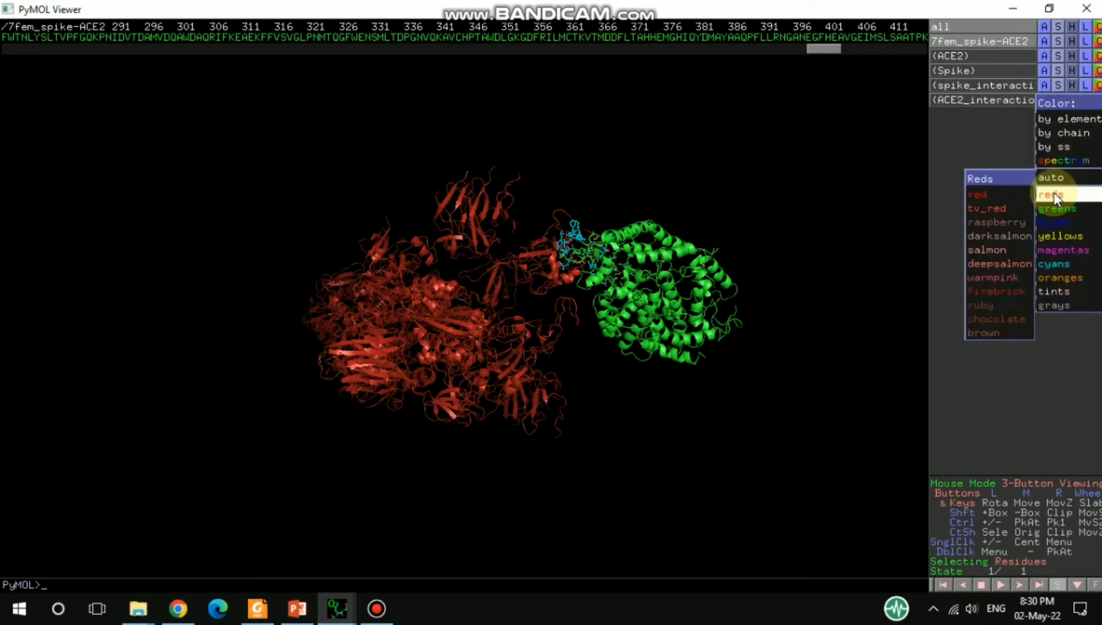
mouse_move(1056, 236)
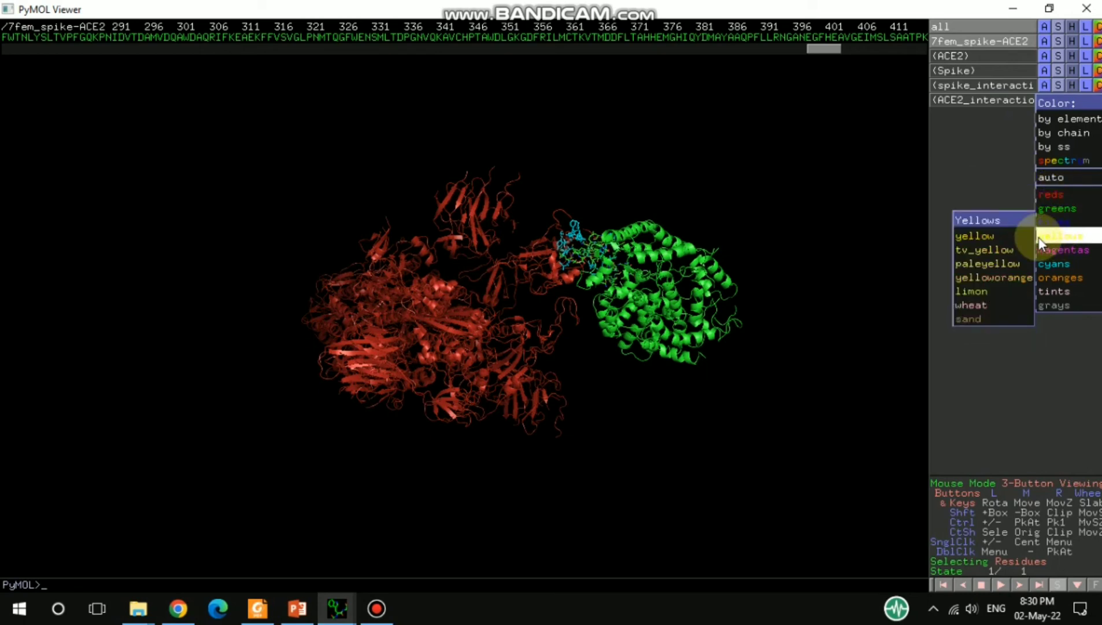
left_click(1002, 251)
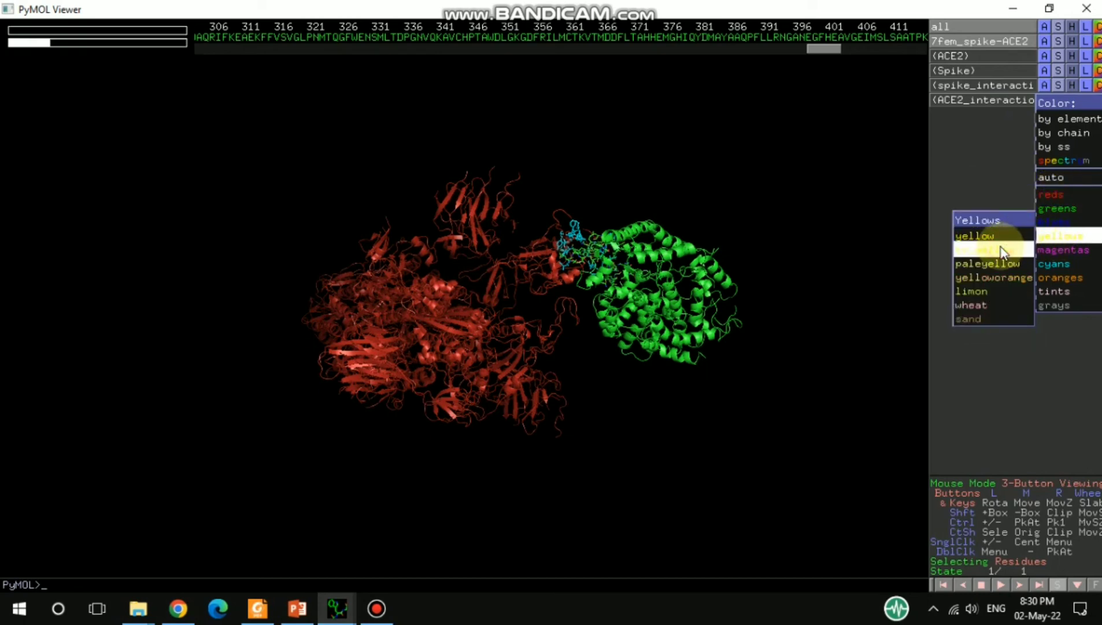
left_click_drag(505, 295, 497, 244)
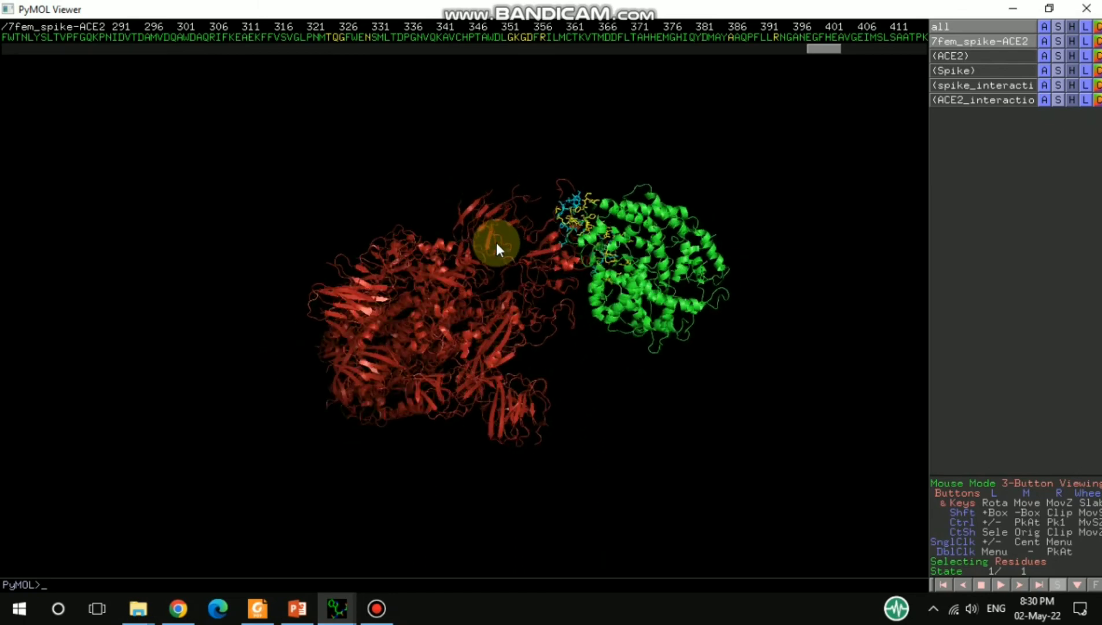
- Zoom in on the ACE2_interaction selection and orient the view to show the Spike–ACE2 interface
left_click(1045, 101)
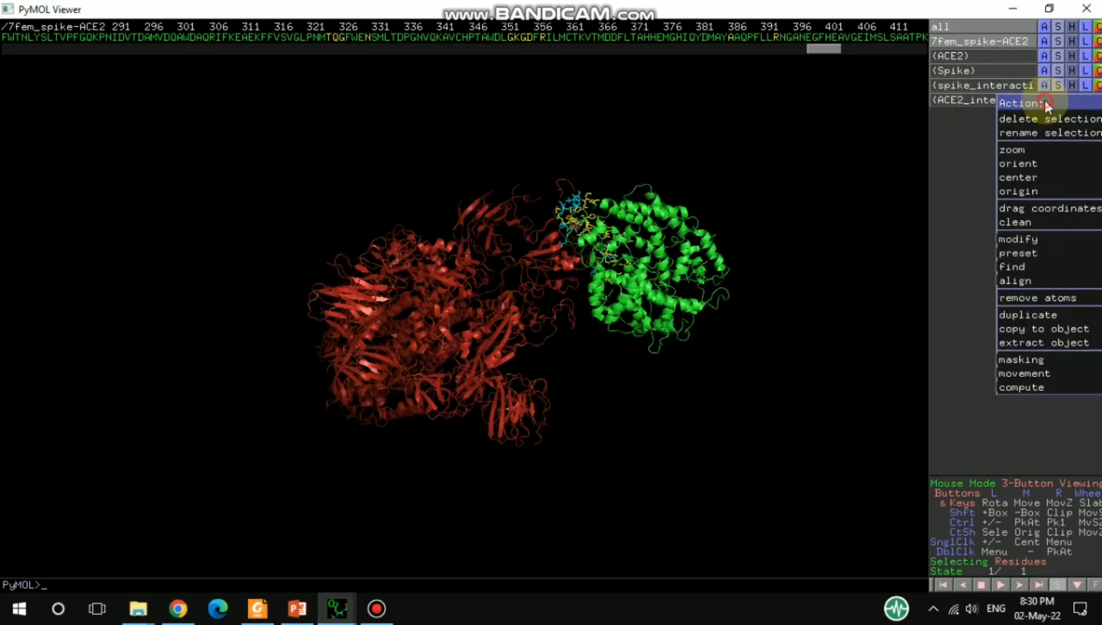
left_click(1019, 151)
left_click_drag(628, 281, 553, 335)
left_click_drag(460, 215, 353, 281)
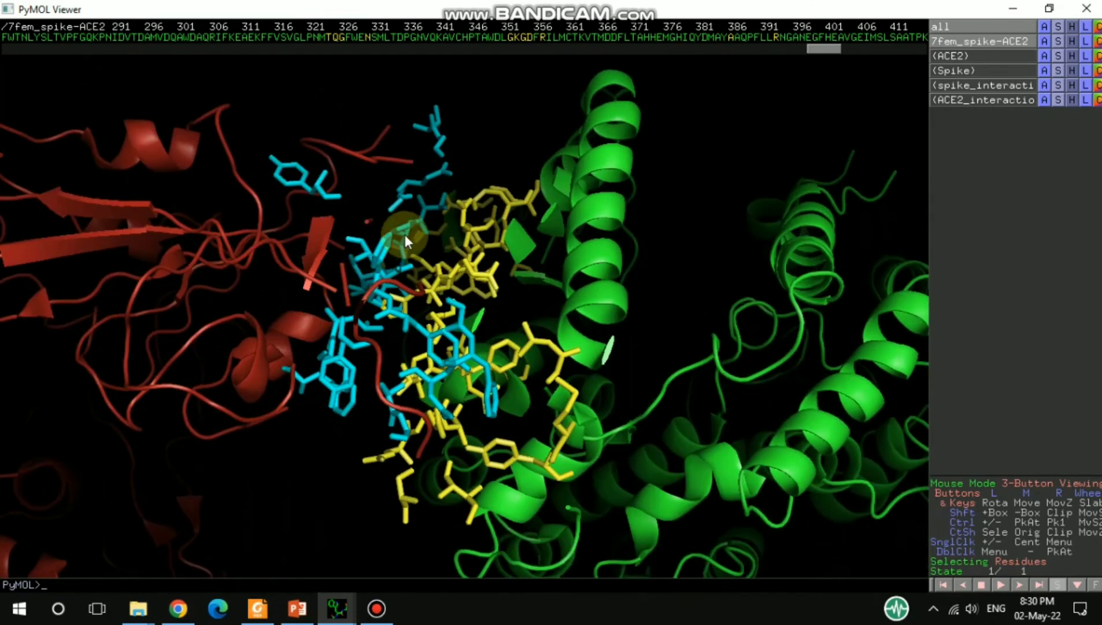
left_click_drag(331, 204, 339, 257)
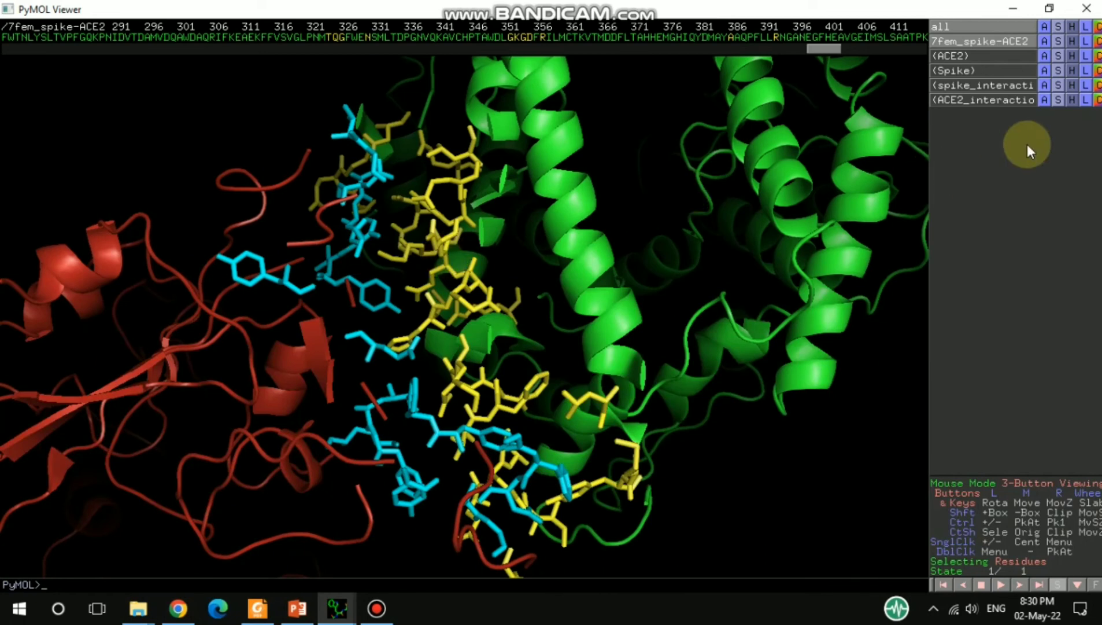
- Find the polar contacts from the Spike contact residues to other atoms in the object
left_click(1044, 85)
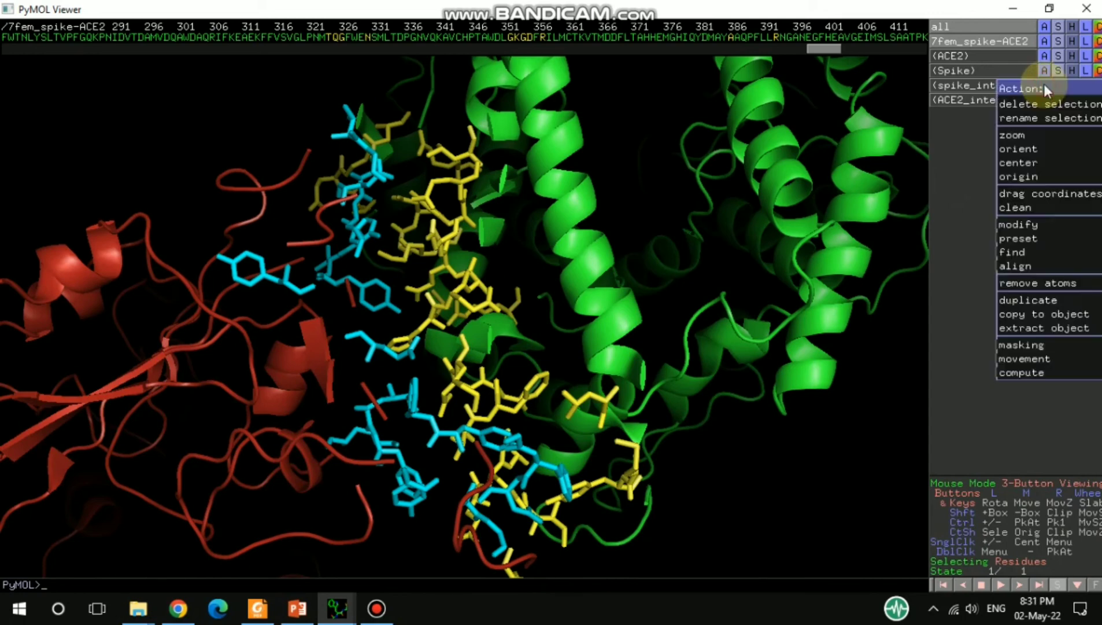
mouse_move(1028, 252)
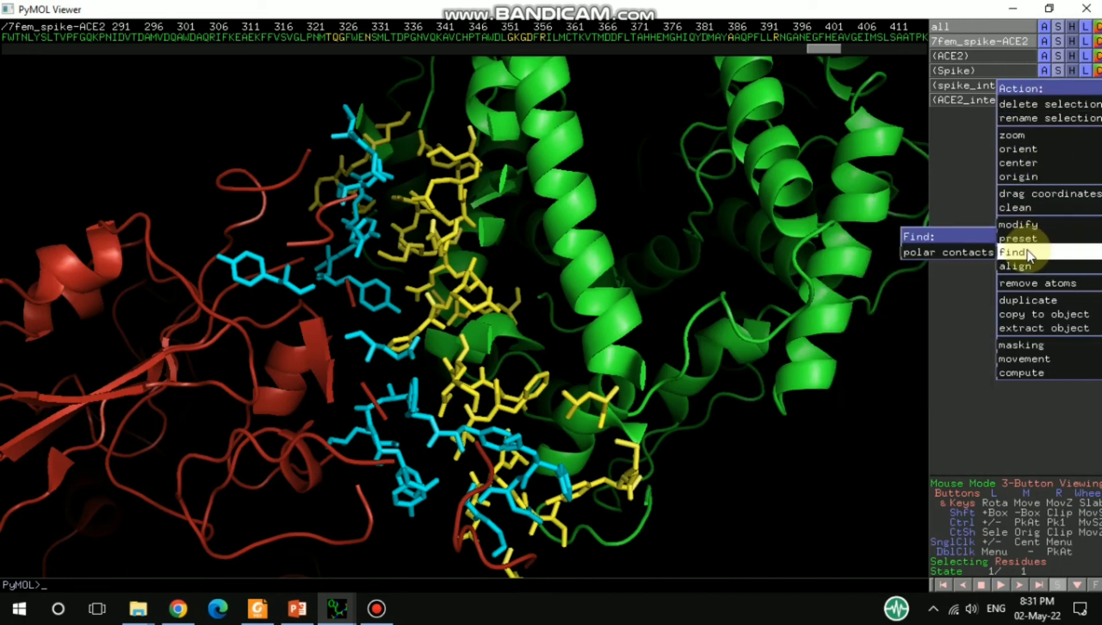
mouse_move(980, 256)
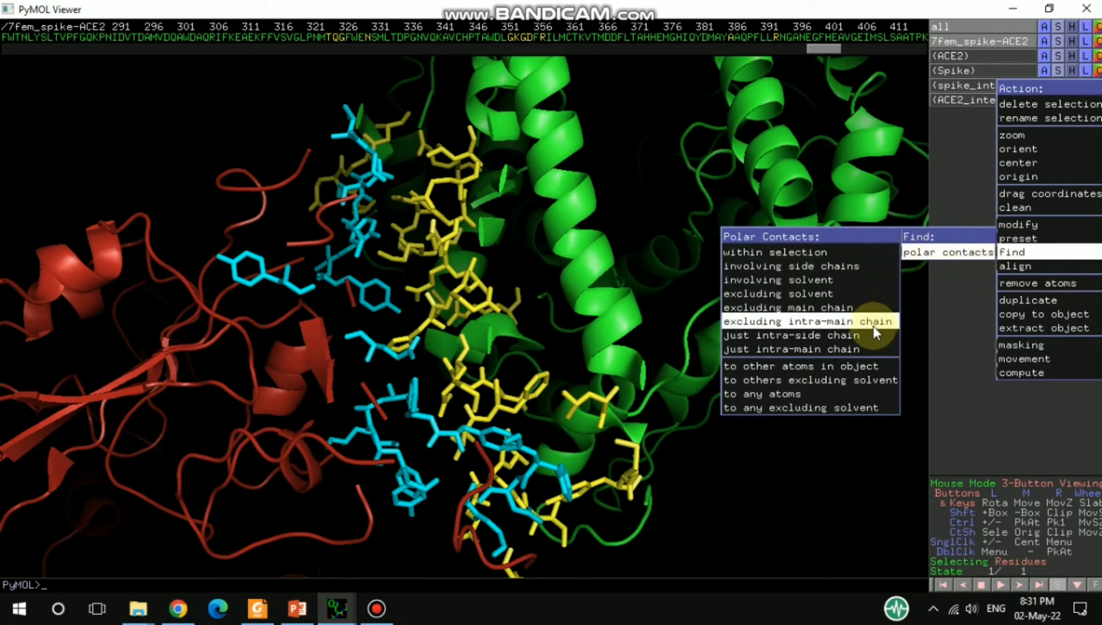
left_click(865, 366)
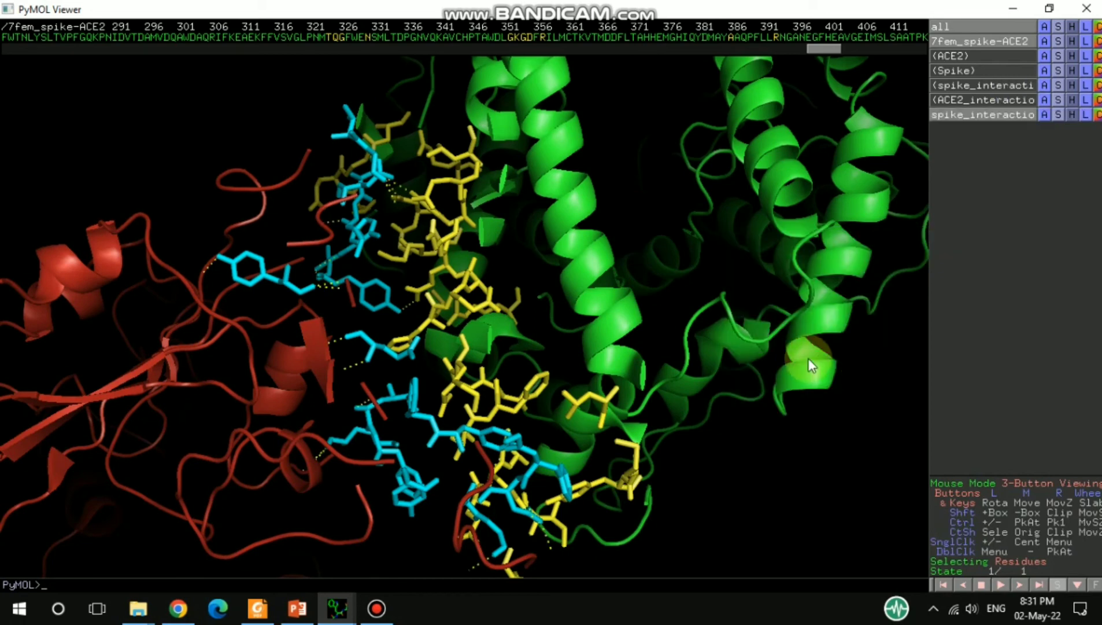
- Examine the dashed polar contacts between the Spike and ACE2 contact residues from several angles
left_click_drag(484, 234, 449, 476)
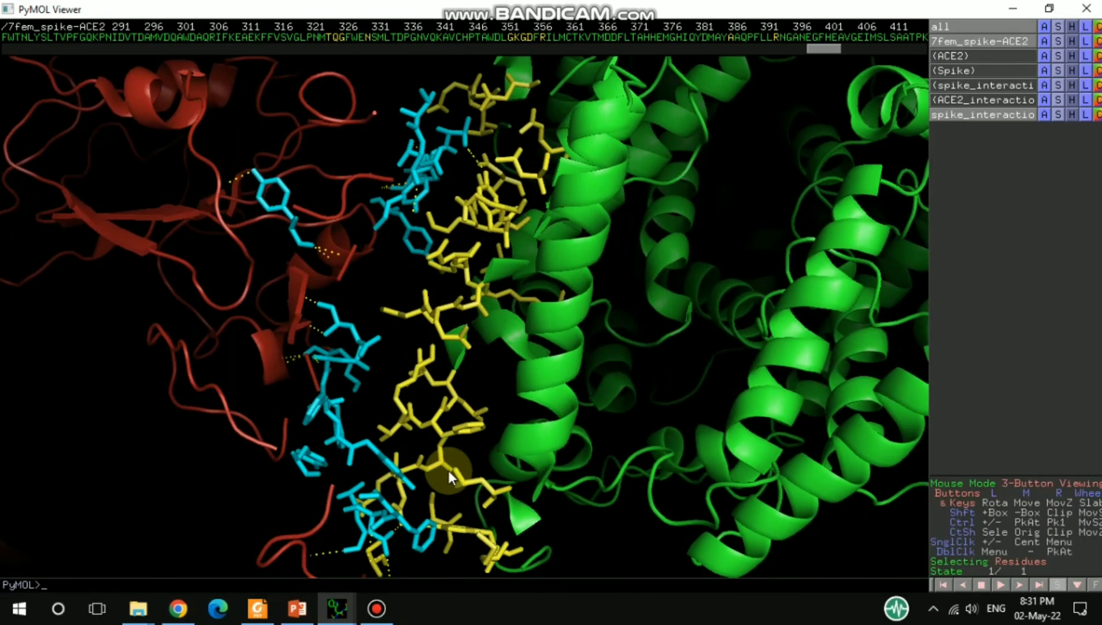
left_click_drag(439, 358, 468, 197)
left_click_drag(448, 276, 462, 239)
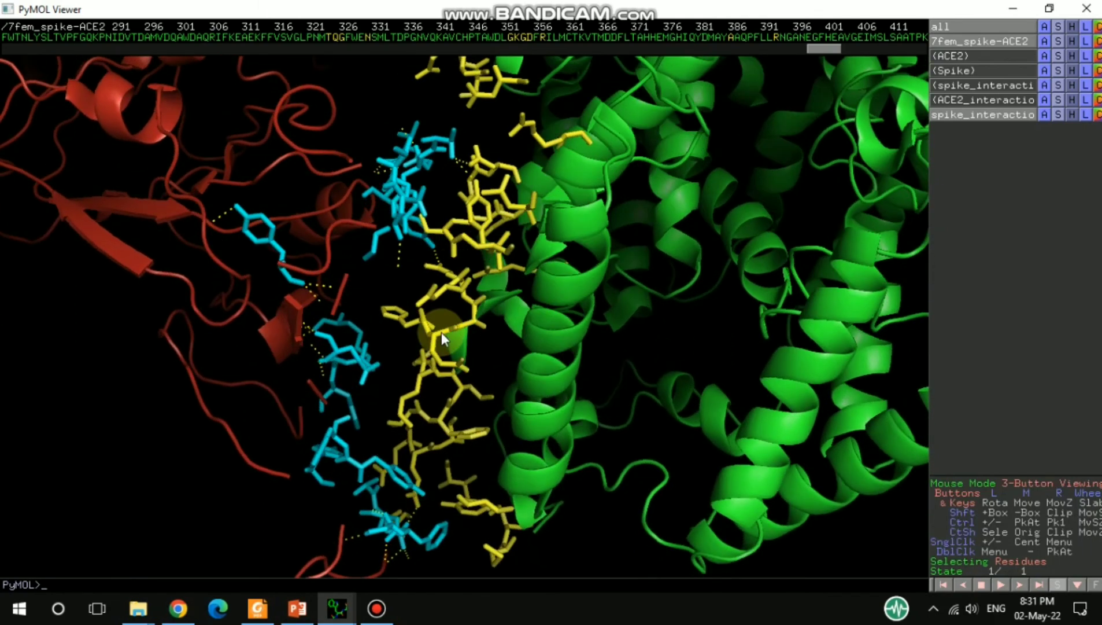
left_click_drag(440, 332, 451, 240)
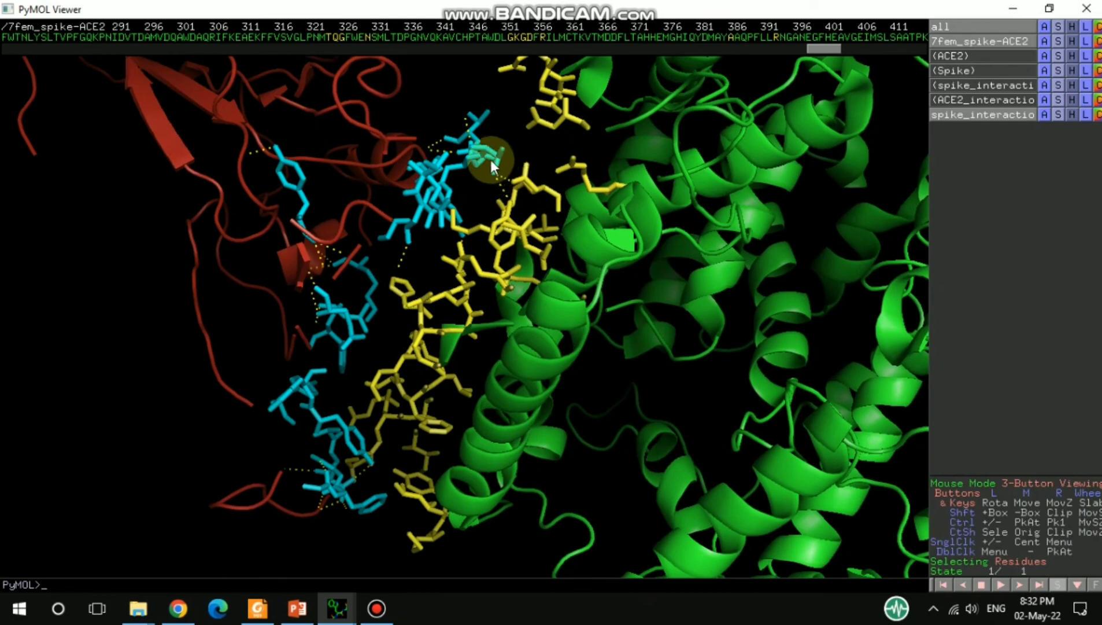
left_click_drag(490, 159, 395, 293)
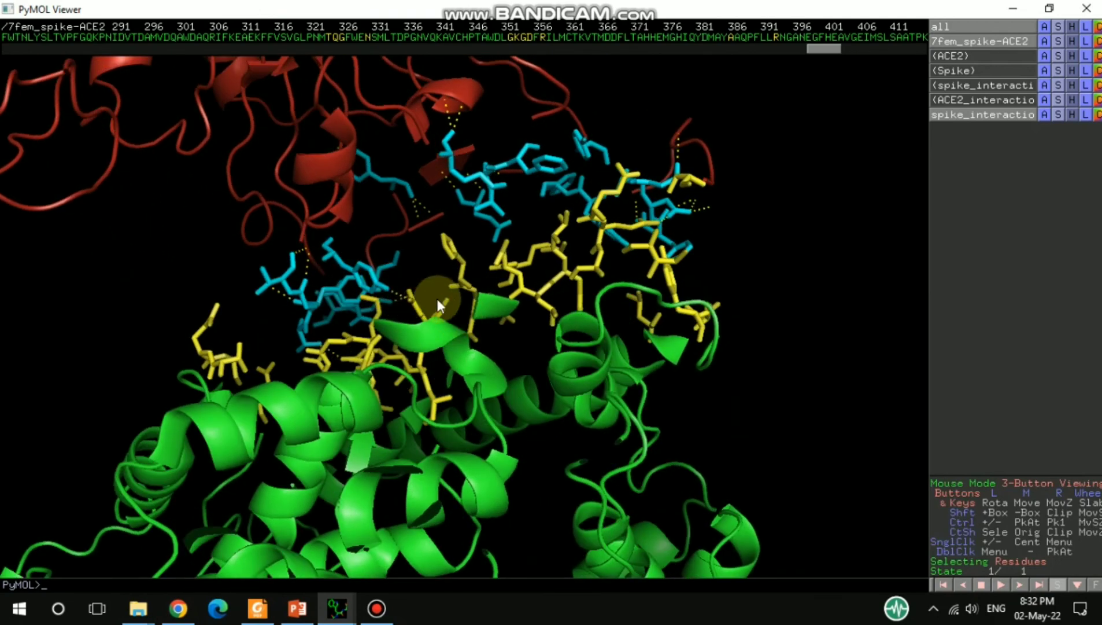
left_click_drag(399, 346, 432, 334)
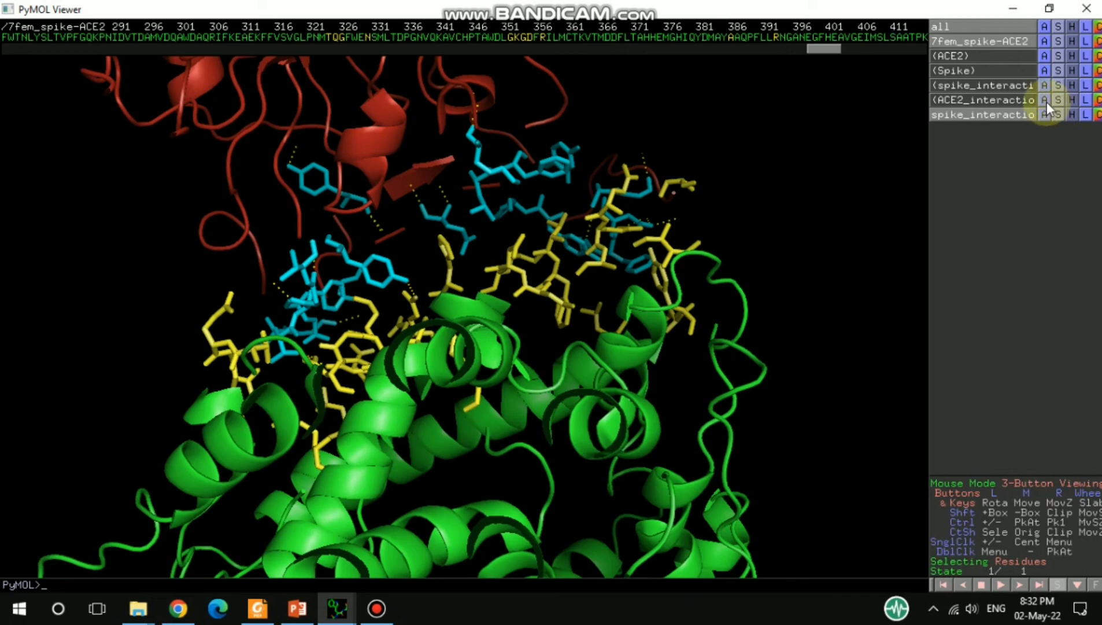
- Label the ACE2_interaction selection by residue and inspect the labels along the interface
left_click(1086, 101)
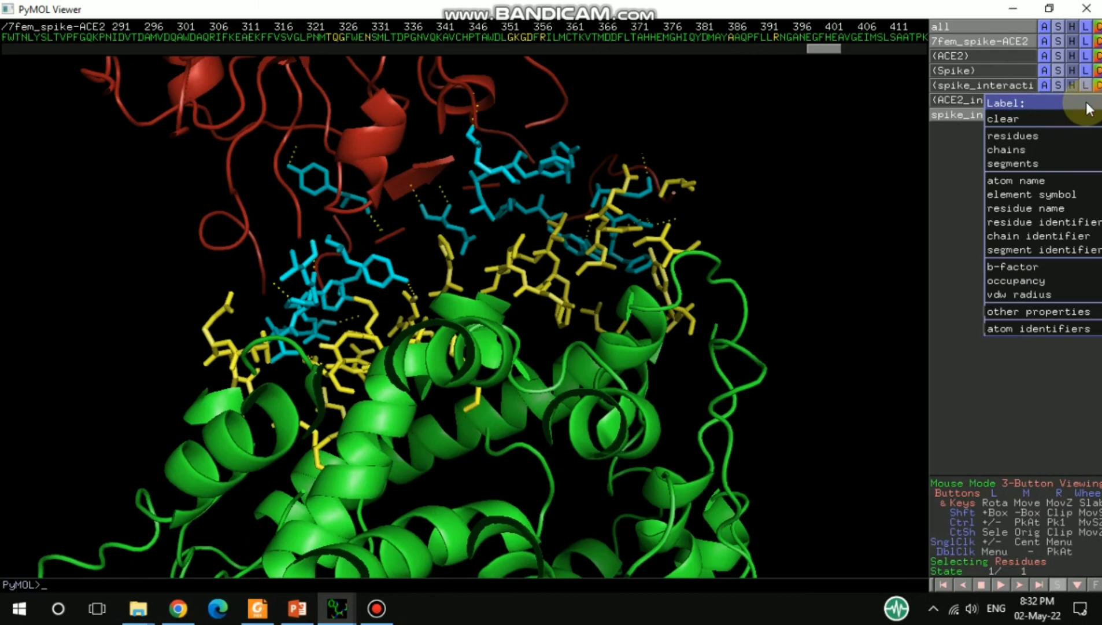
left_click(1023, 137)
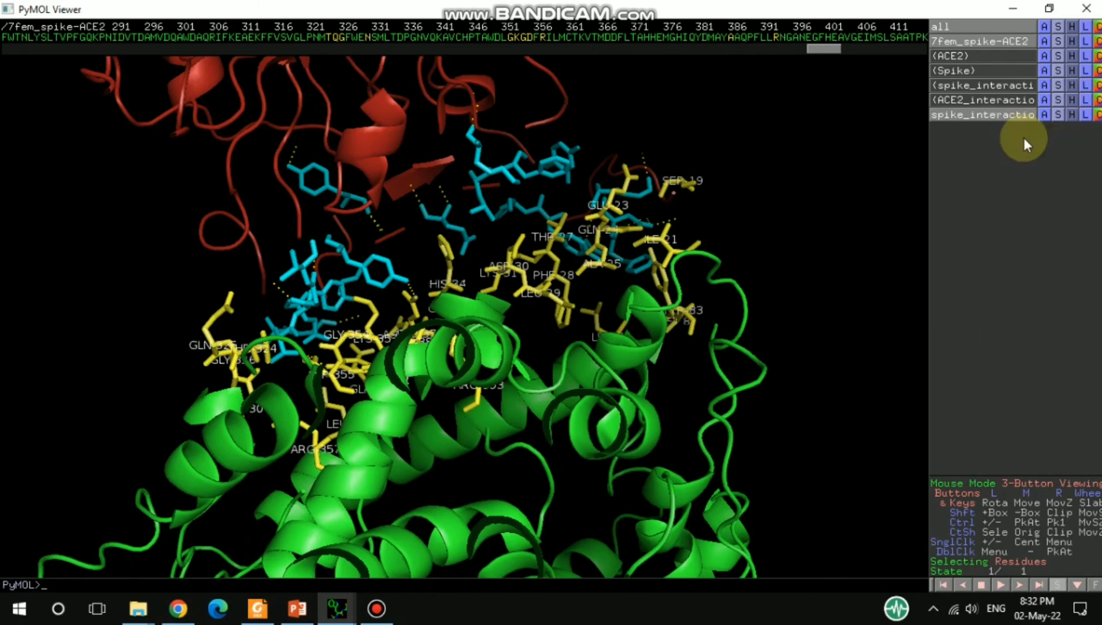
left_click_drag(538, 236, 487, 274)
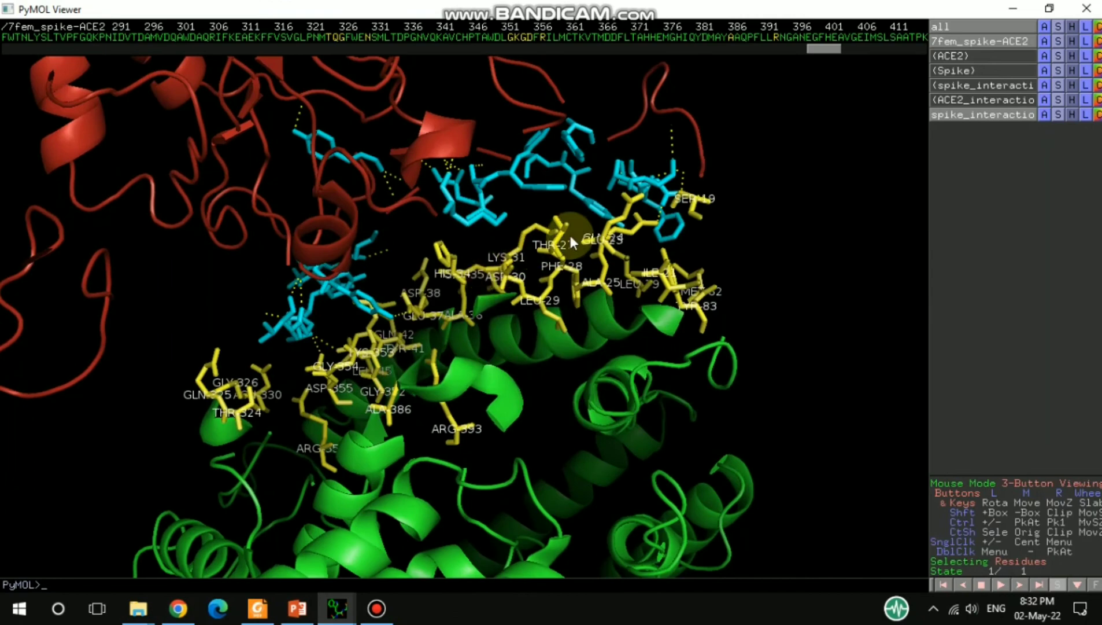
left_click_drag(571, 238, 544, 196)
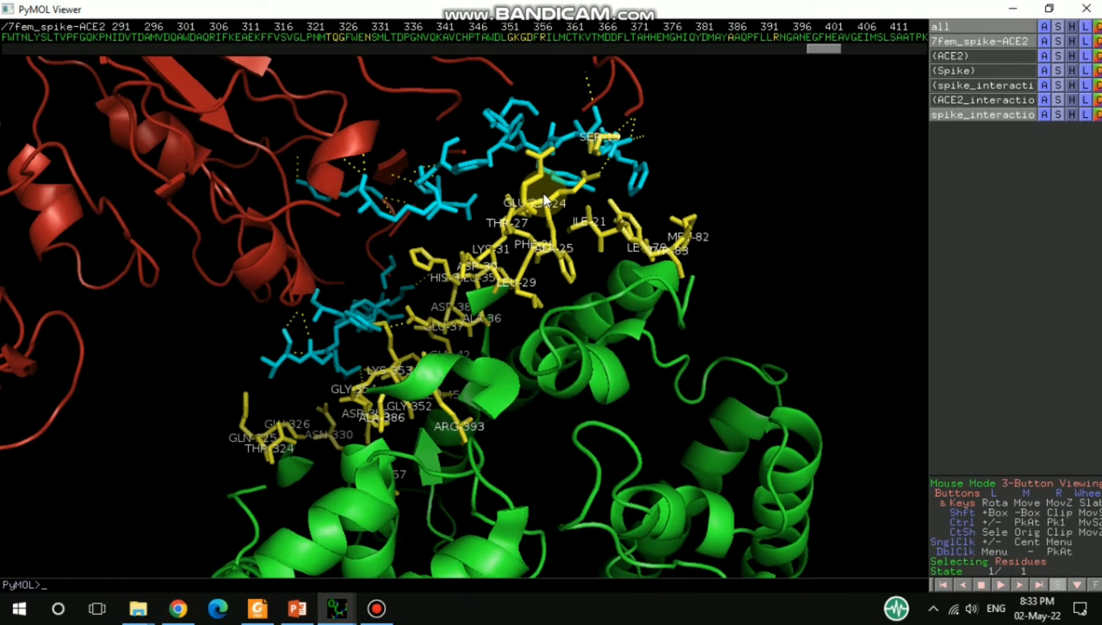
left_click(339, 155)
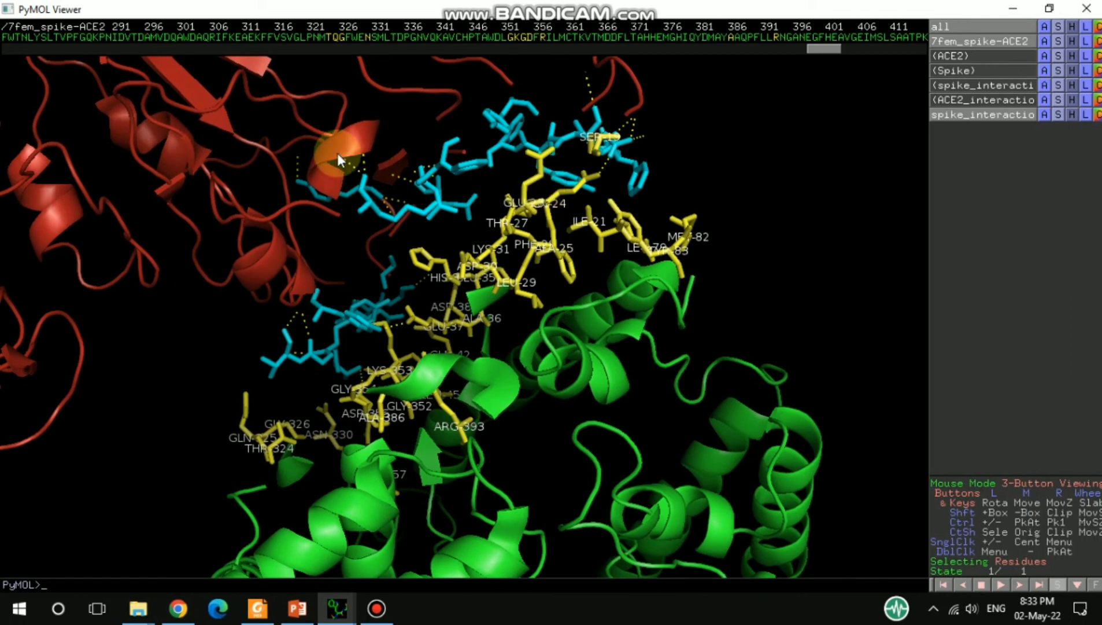